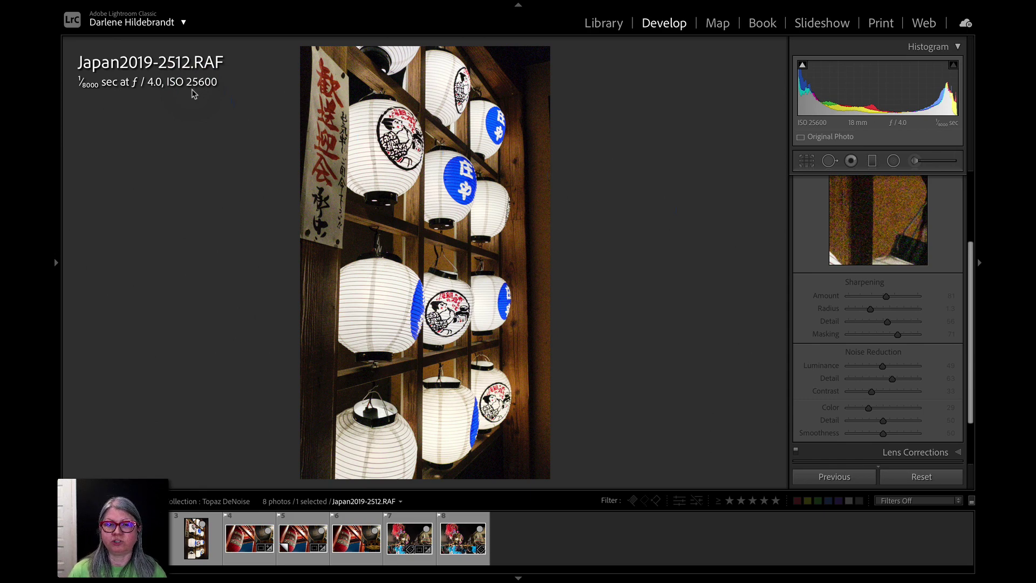
- Inspect the lantern photo's grain at 1:1, 100% and 200%, with the side panel hidden
click(516, 297)
drag(513, 297, 532, 248)
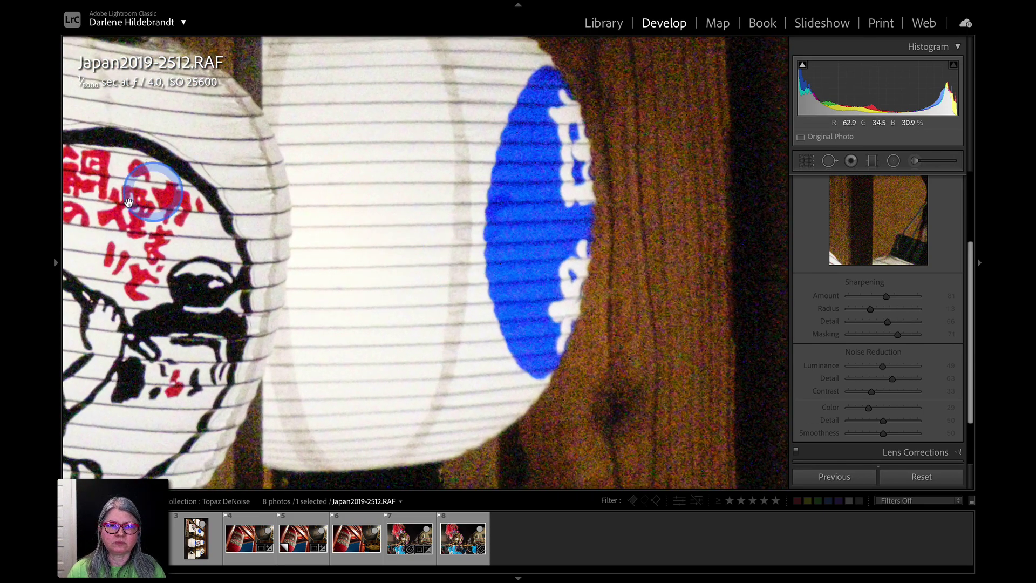
click(59, 264)
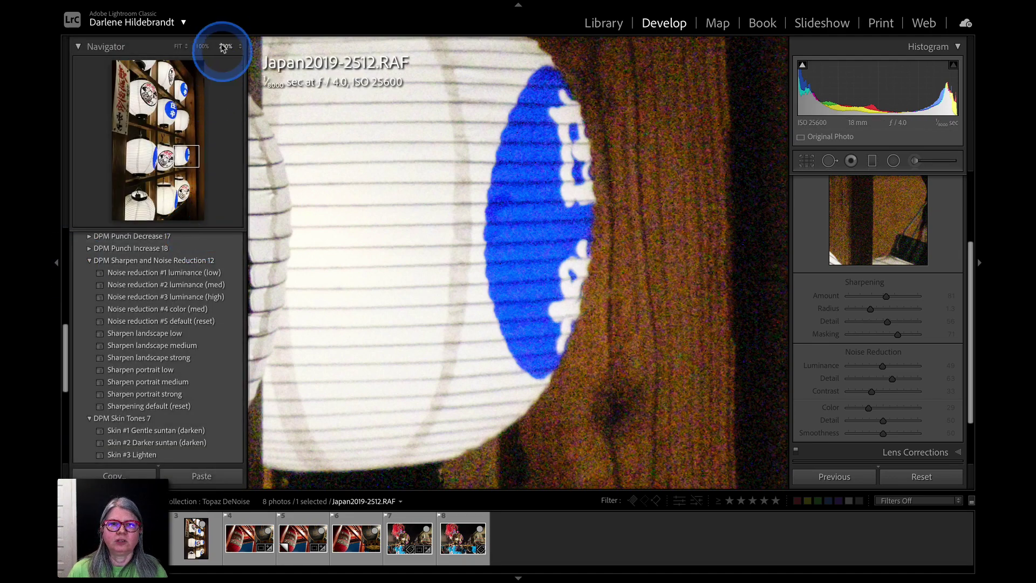
click(203, 47)
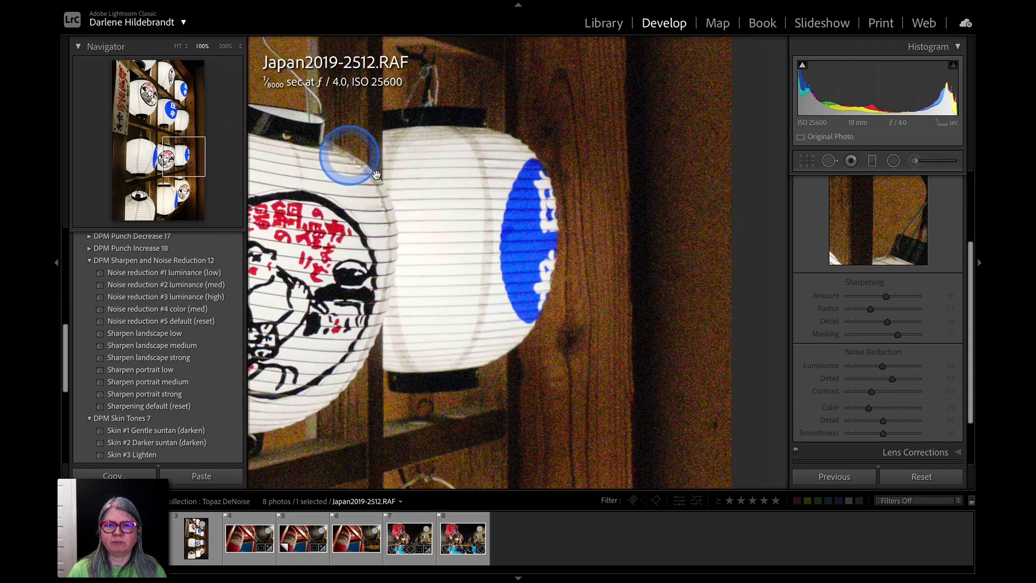
mouse_move(472, 312)
mouse_down()
mouse_move(435, 324)
mouse_move(466, 316)
mouse_up()
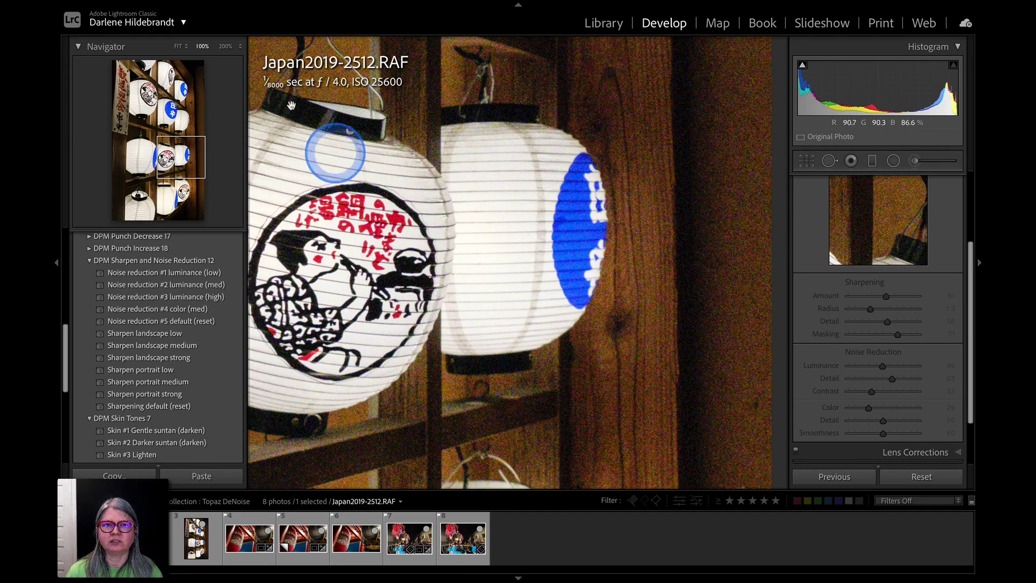
click(225, 46)
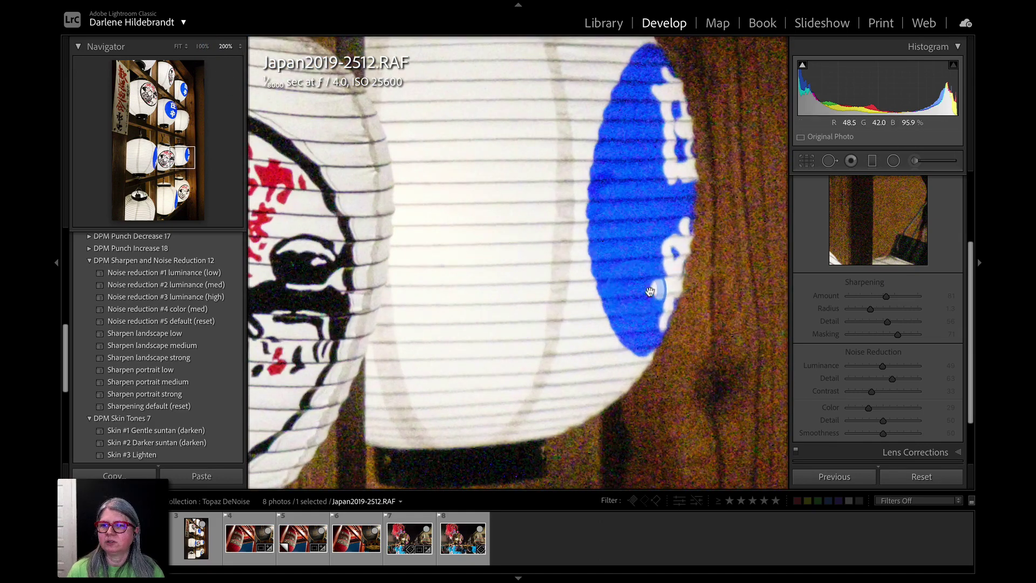
click(976, 263)
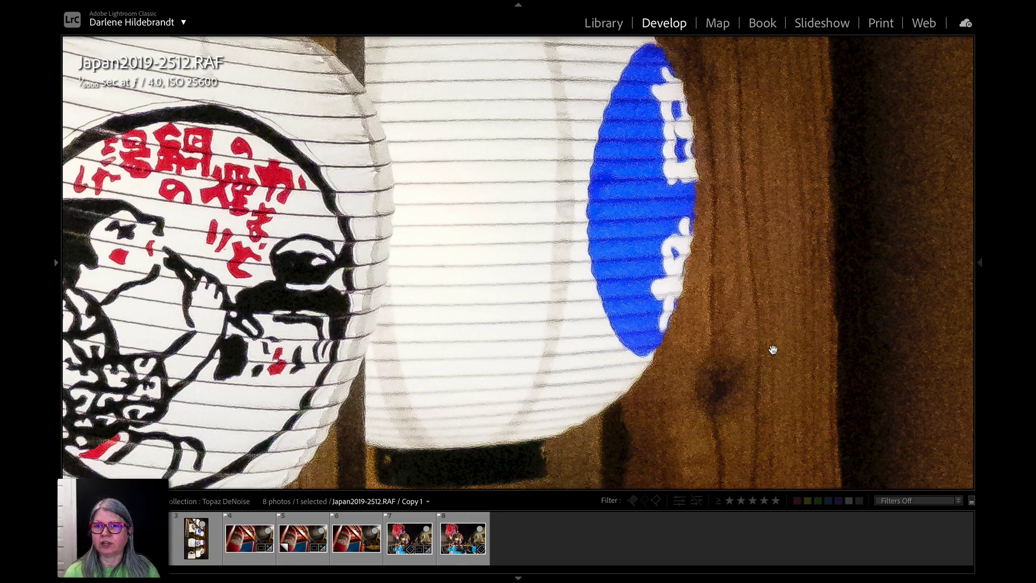
- Test noise reduction: Detail at 0 then 51, and Luminance and Color at 100
click(979, 263)
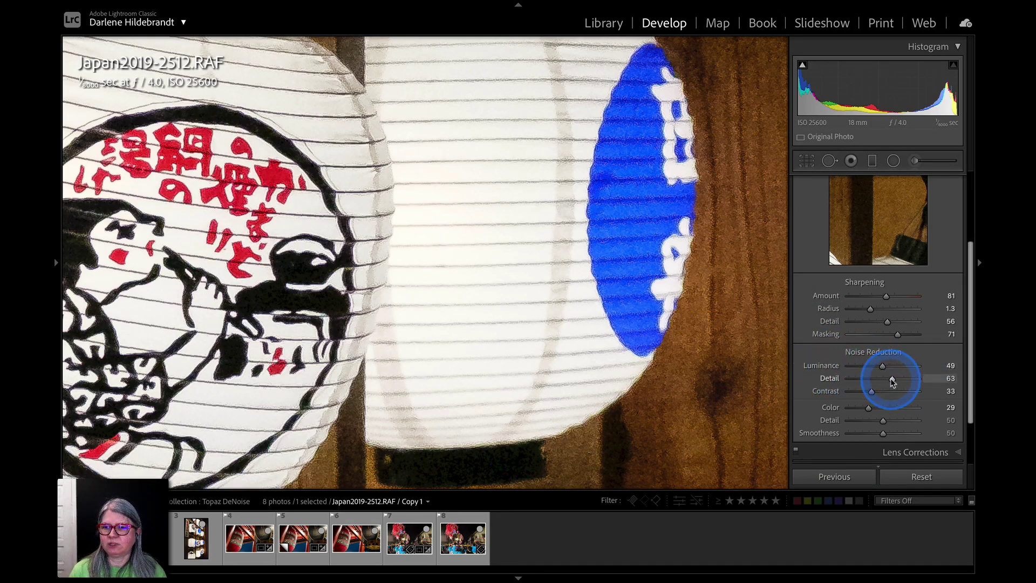
drag(892, 381, 836, 382)
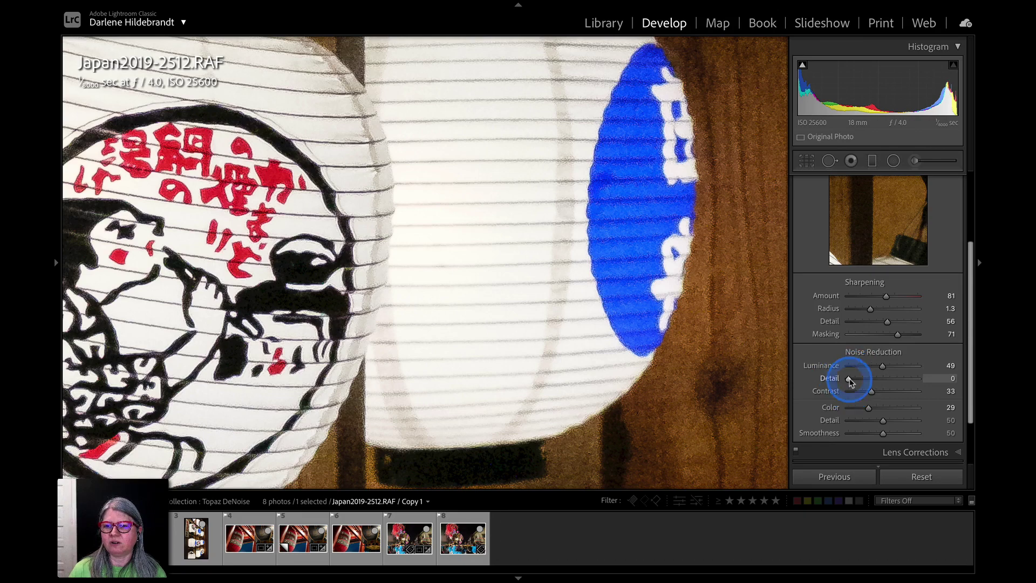
drag(849, 380, 923, 366)
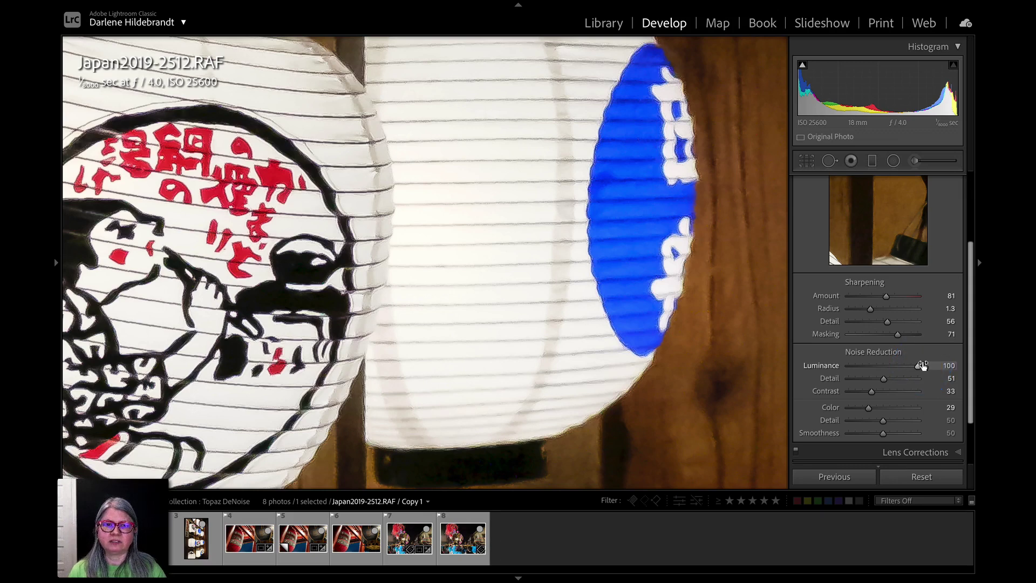
click(921, 367)
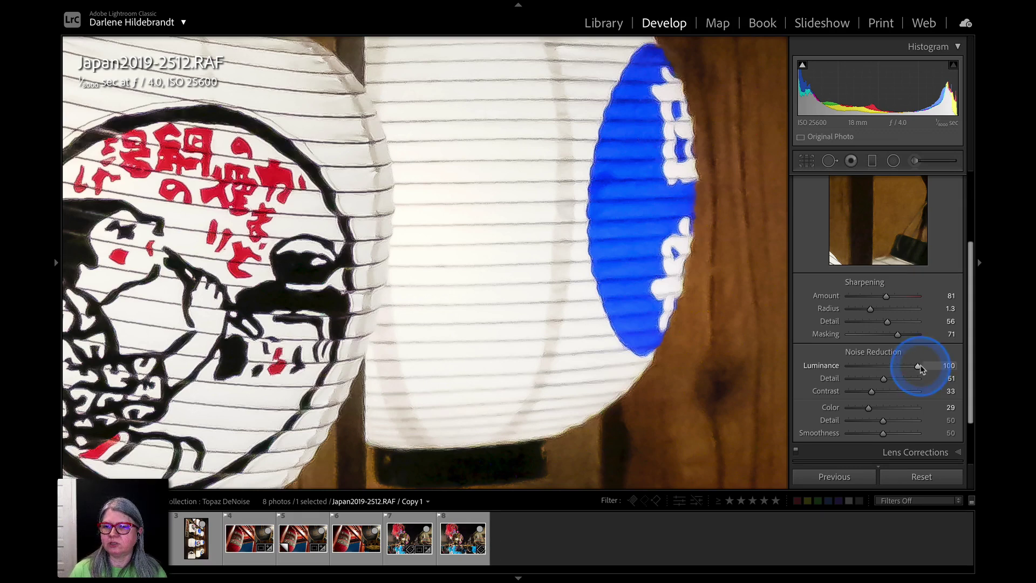
drag(868, 408, 918, 407)
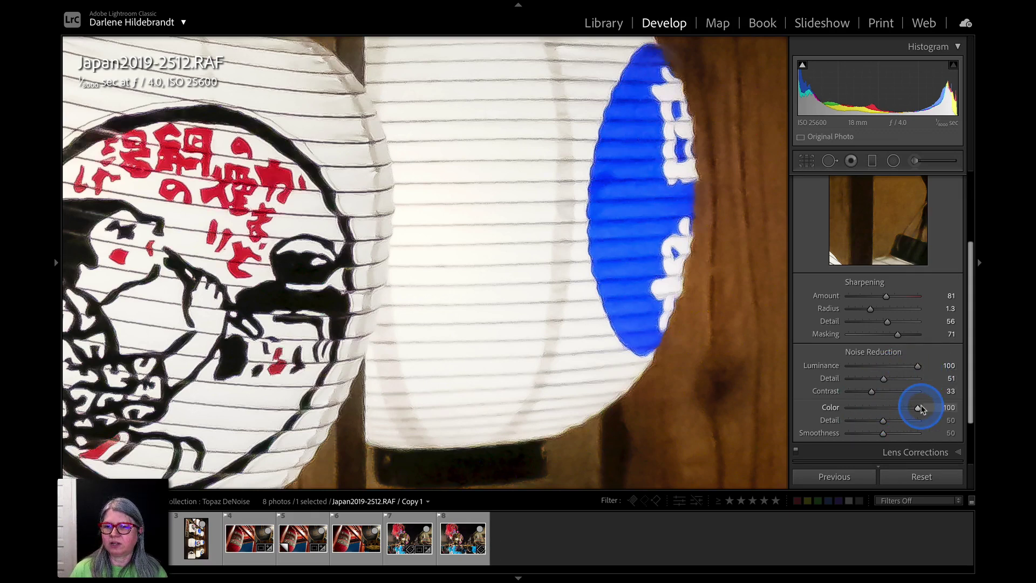
click(883, 379)
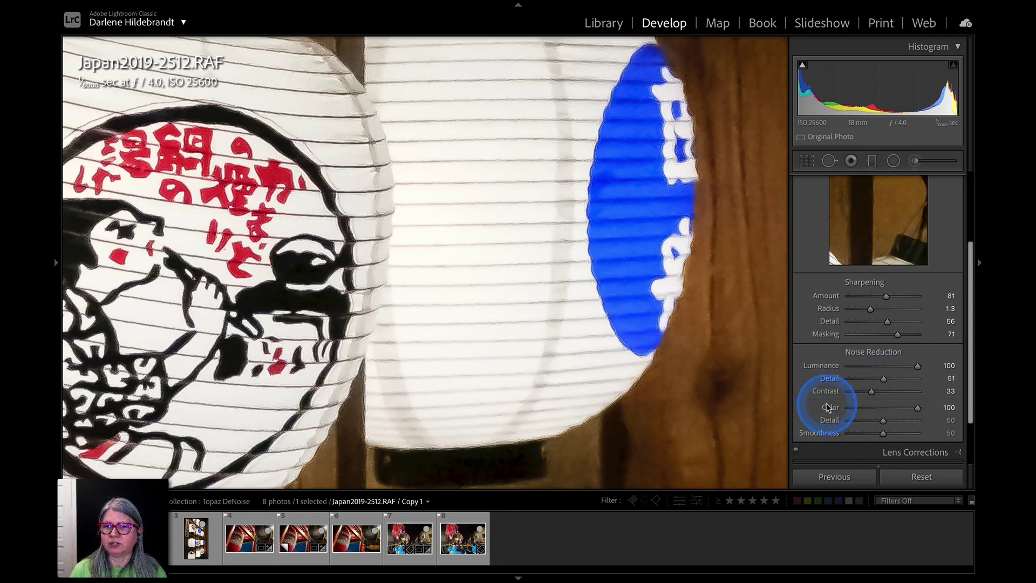
scroll(886, 331, up, 2)
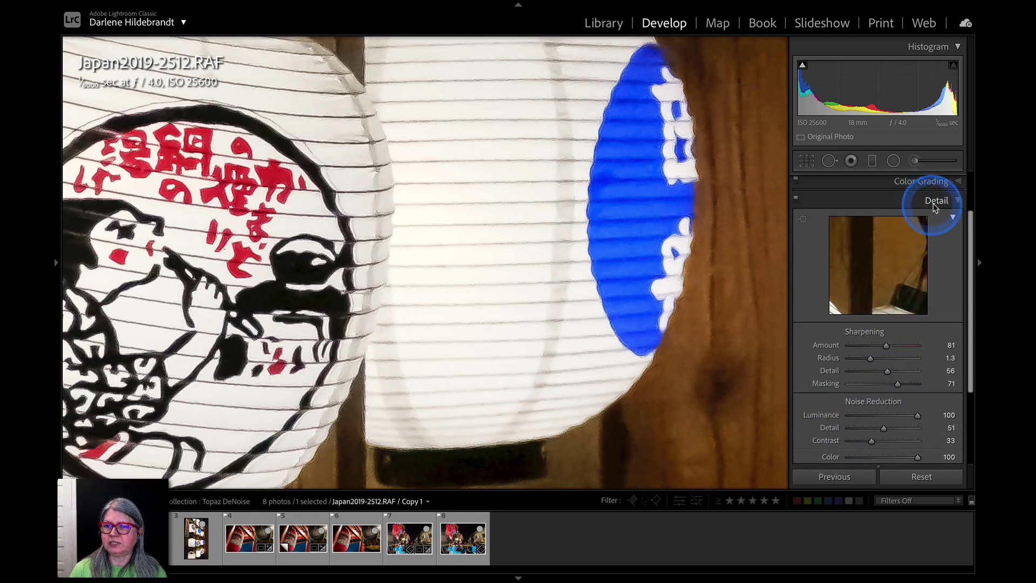
scroll(877, 328, down, 2)
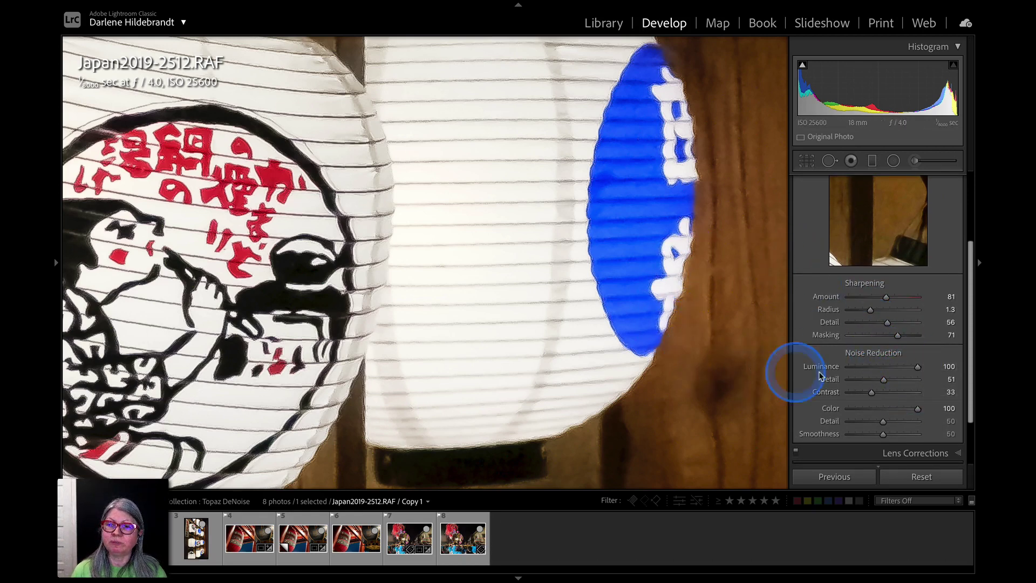
- Lower Luminance to 76 and sweep Color from 0 up to 92, then down to 42
drag(918, 369, 901, 368)
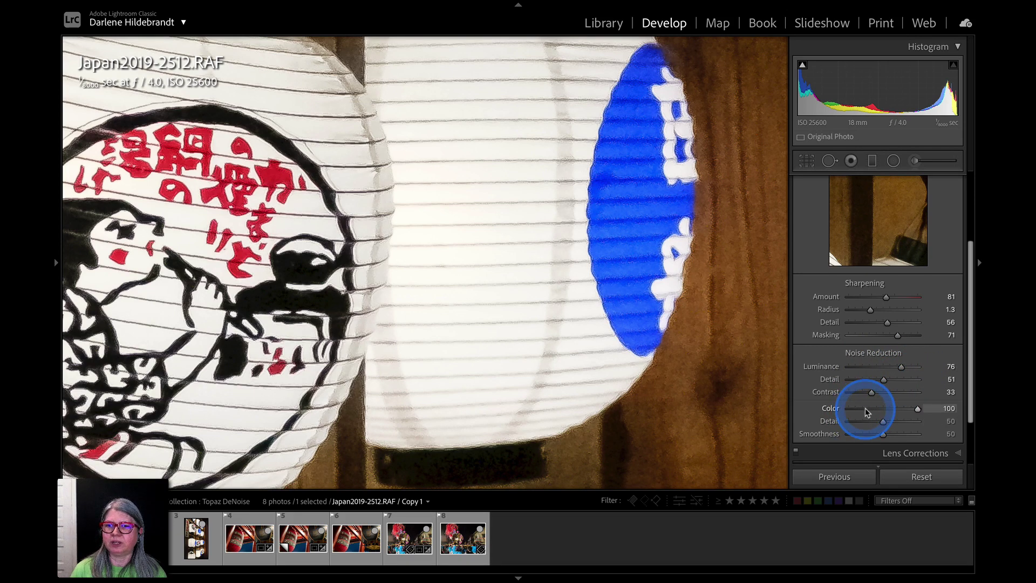
drag(866, 412, 828, 407)
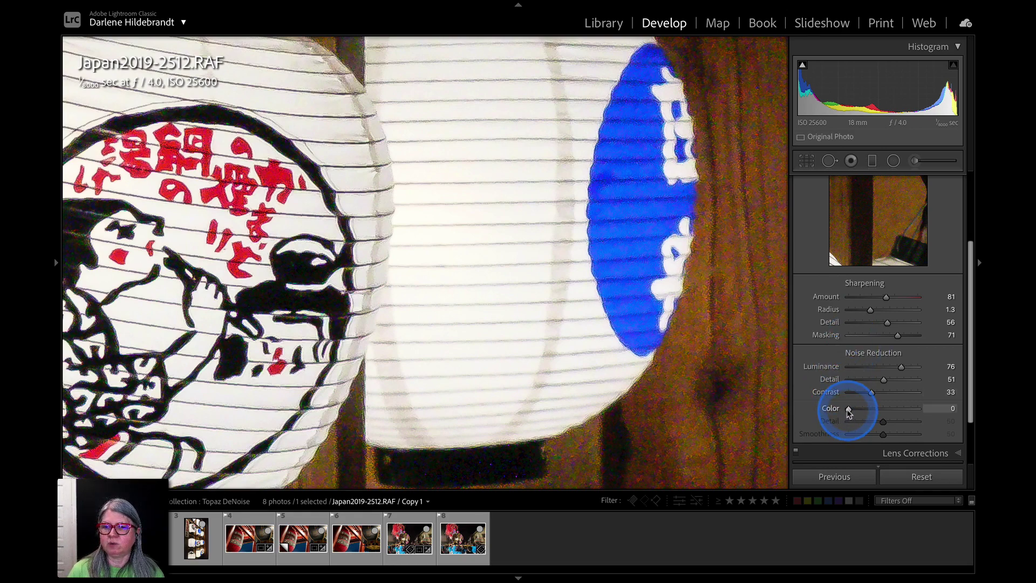
drag(849, 412, 859, 412)
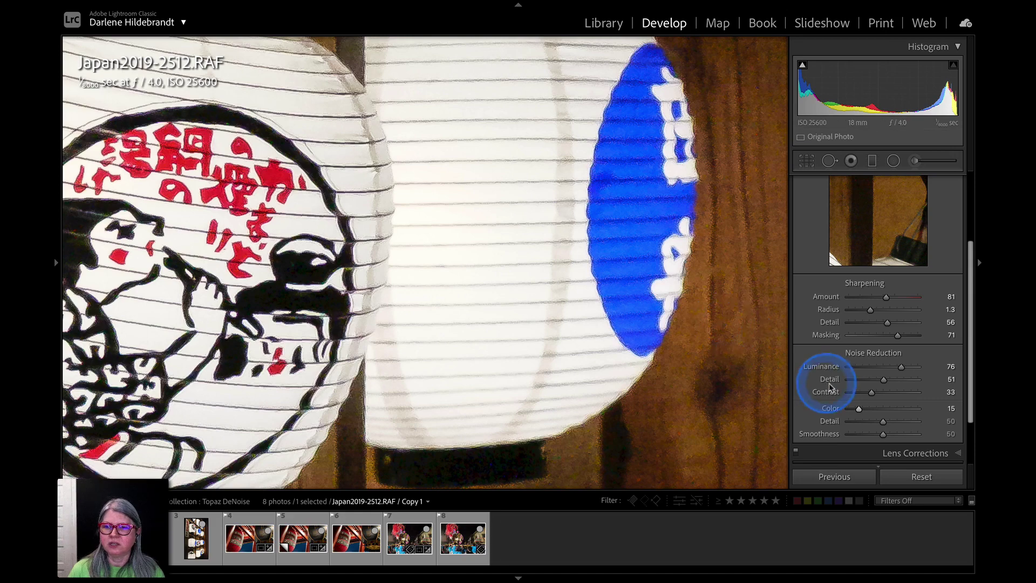
drag(860, 410, 912, 410)
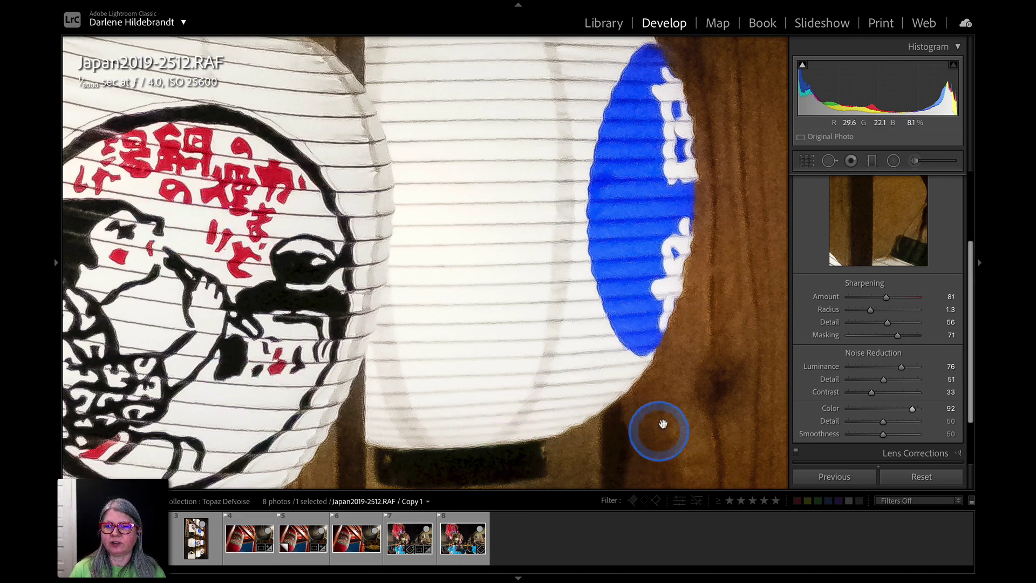
drag(906, 412, 864, 410)
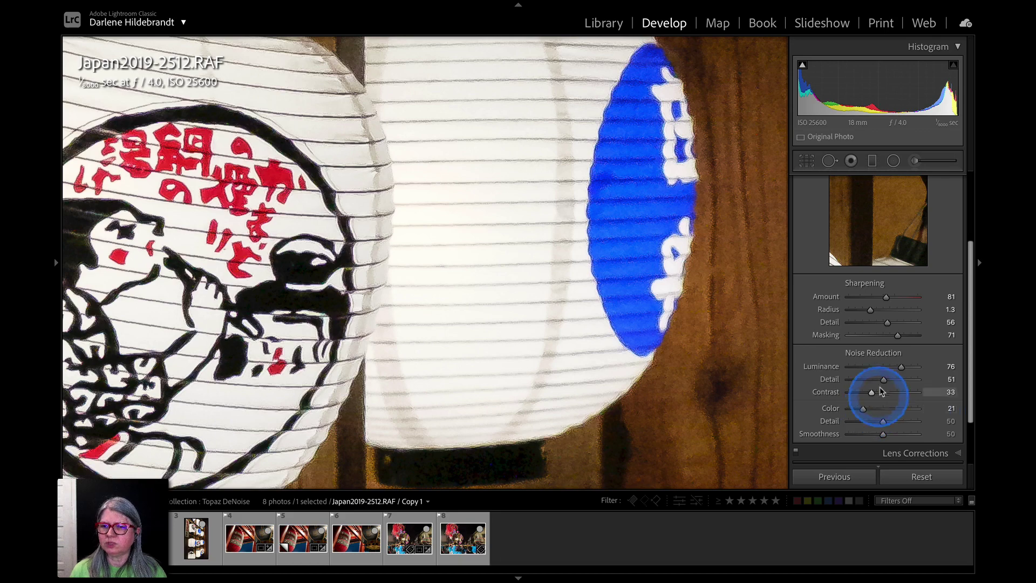
- Push noise reduction Detail to 100 on the blue lantern's edge, then ease it back to 46
drag(884, 379, 966, 378)
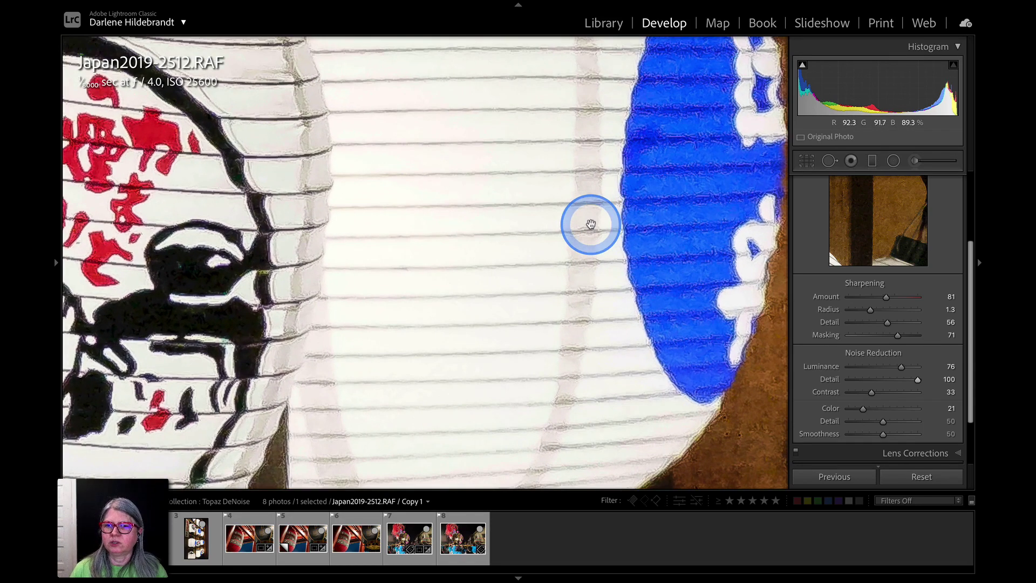
drag(588, 223, 458, 266)
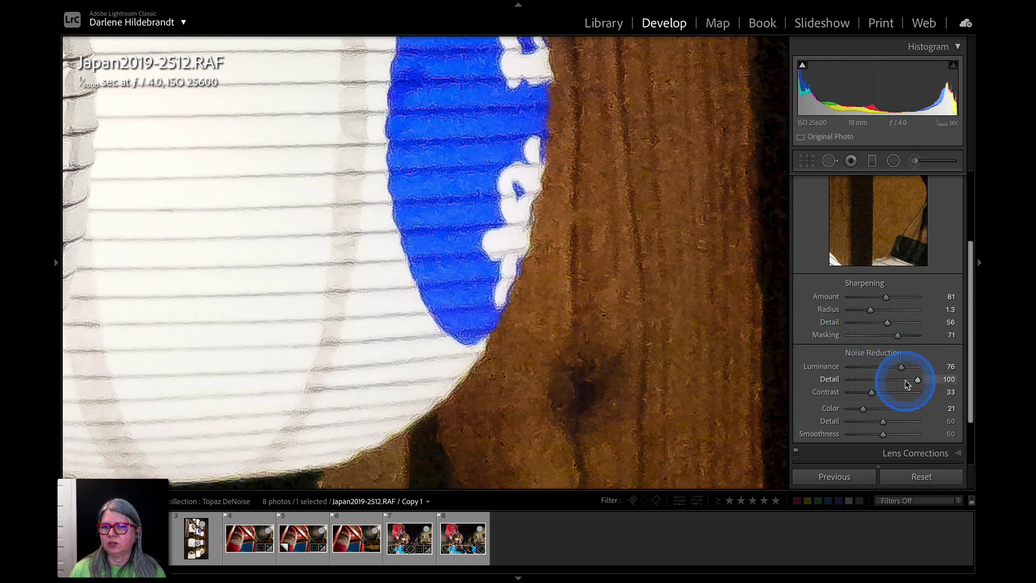
drag(916, 379, 879, 397)
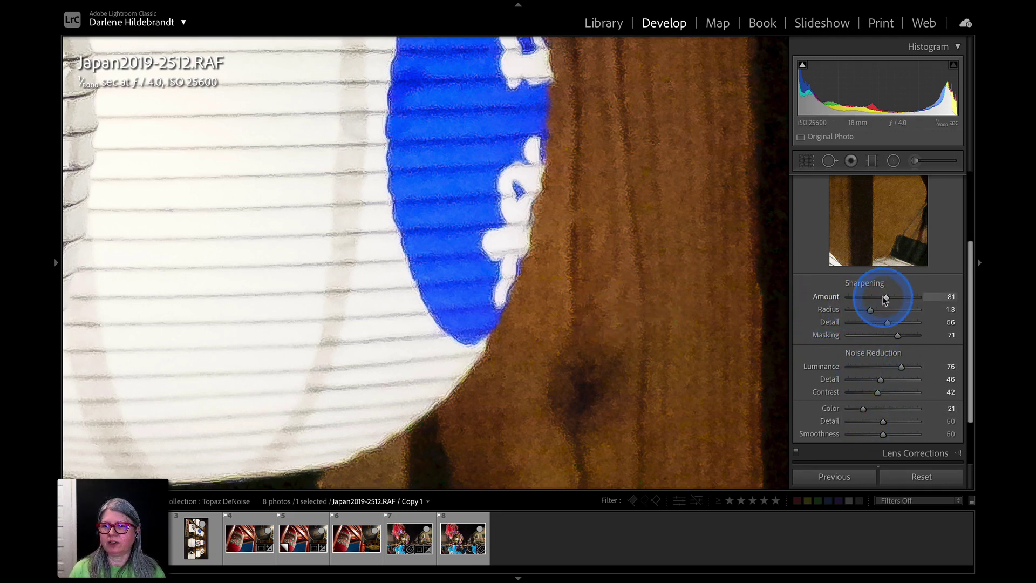
- Compare sharpening off and on over the lantern's black-and-red drawing
mouse_move(486, 270)
mouse_down()
mouse_move(536, 243)
mouse_move(727, 224)
mouse_up()
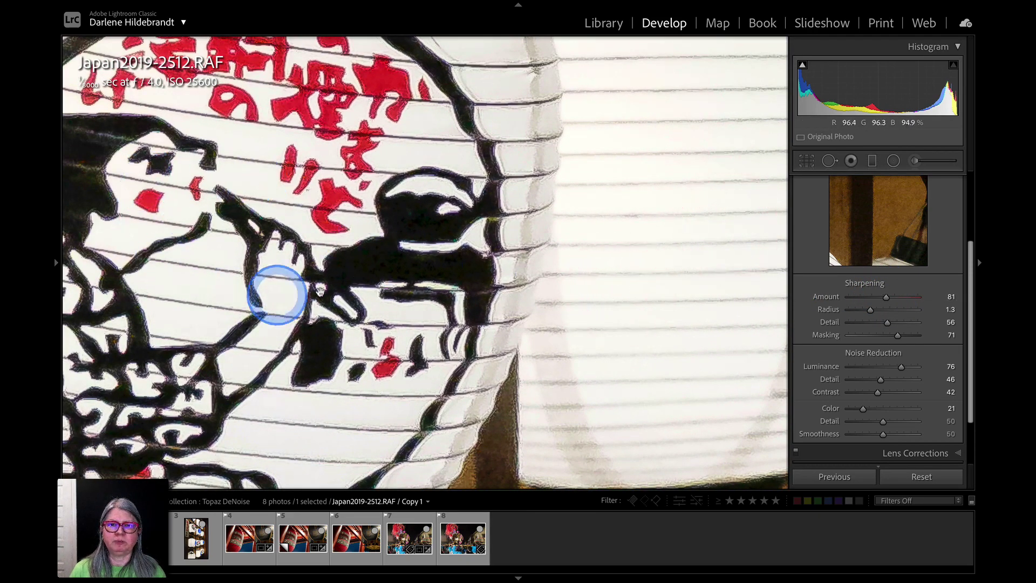
mouse_move(886, 296)
mouse_down()
mouse_move(831, 300)
mouse_move(892, 297)
mouse_up()
mouse_move(897, 339)
mouse_down()
mouse_move(807, 337)
mouse_move(897, 339)
mouse_up()
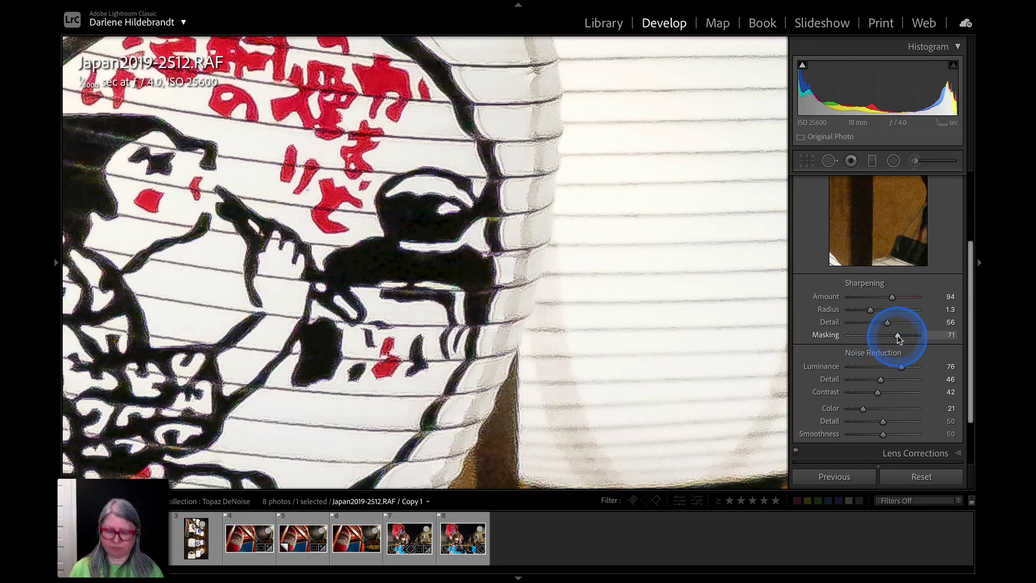
- Using the Option mask preview, drop sharpening Masking to 0, then raise it to 83
key(alt)
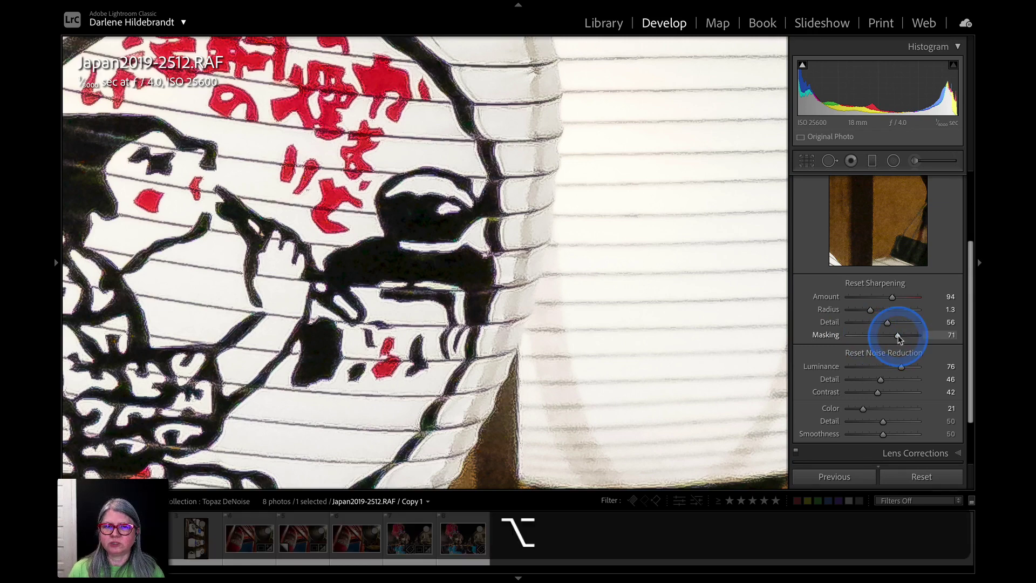
alt+click(898, 336)
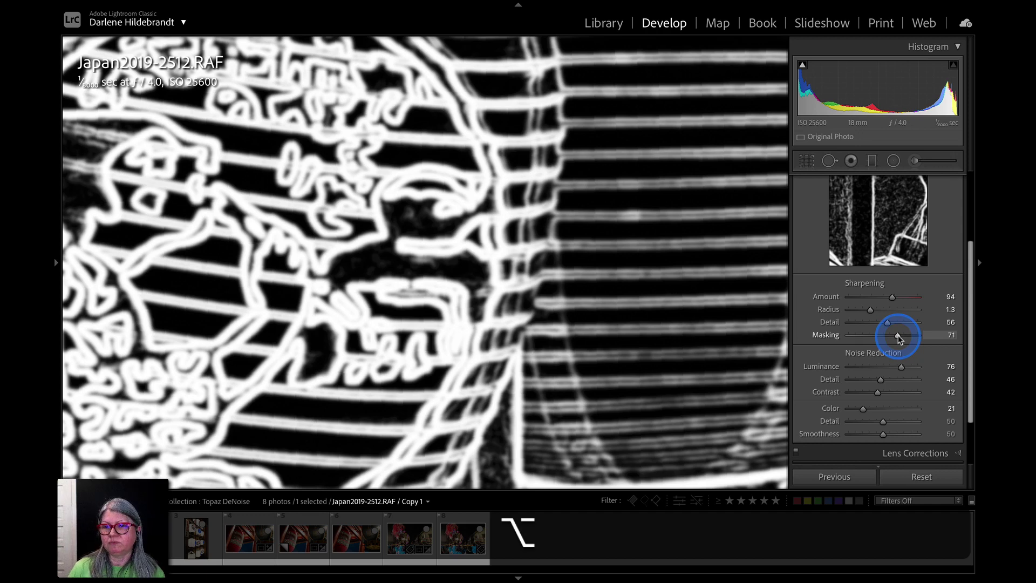
drag(898, 338, 832, 342)
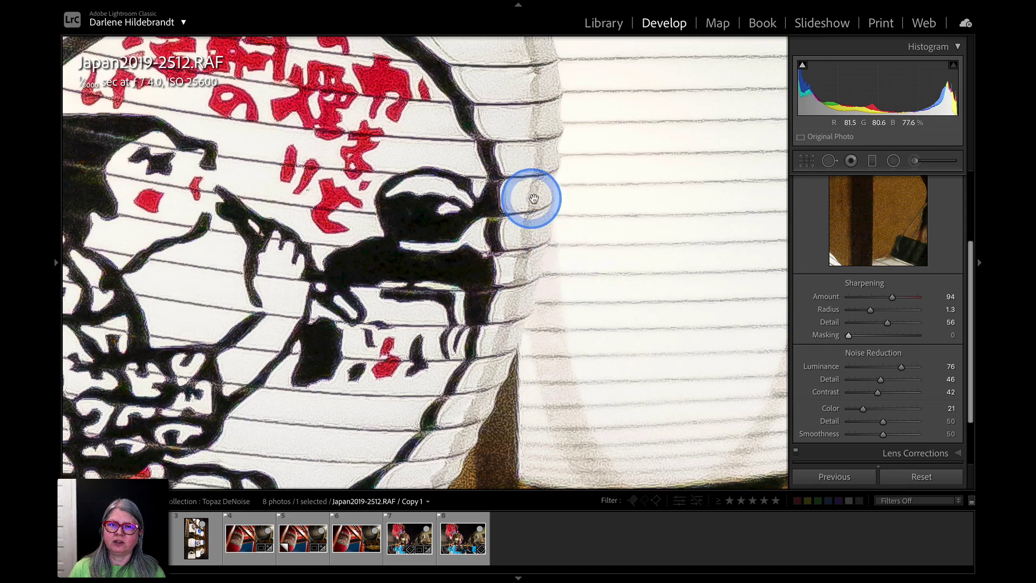
key(alt)
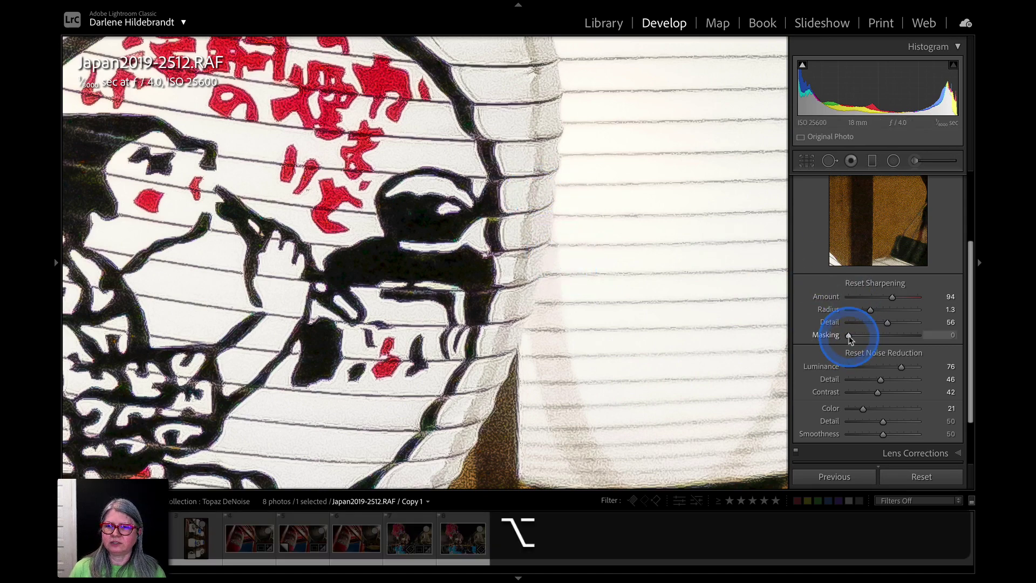
drag(849, 336, 907, 336)
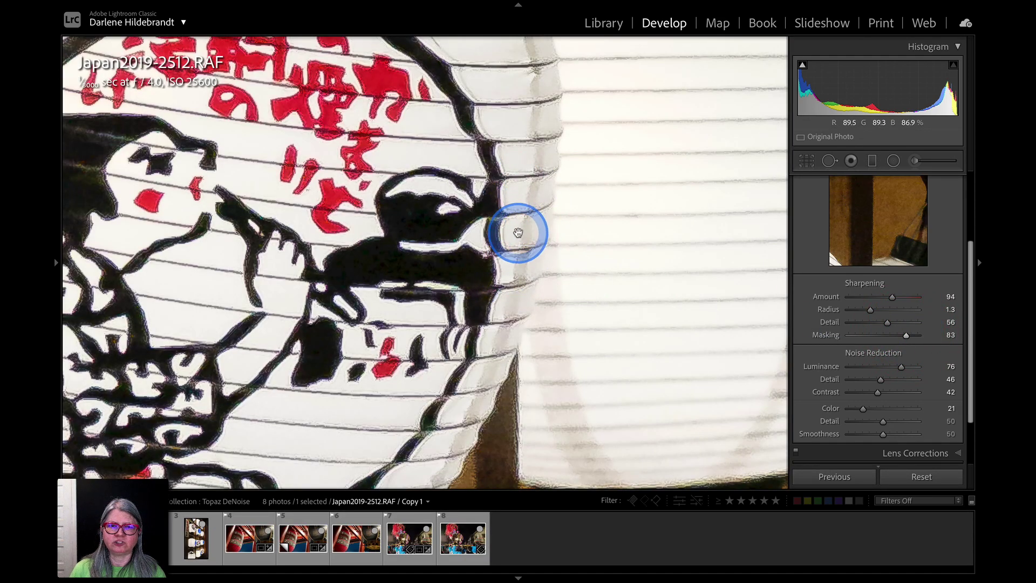
- Compare the dark wooden wall with Detail settings off and on, then zoom out to the whole photo
scroll(830, 280, up, 1)
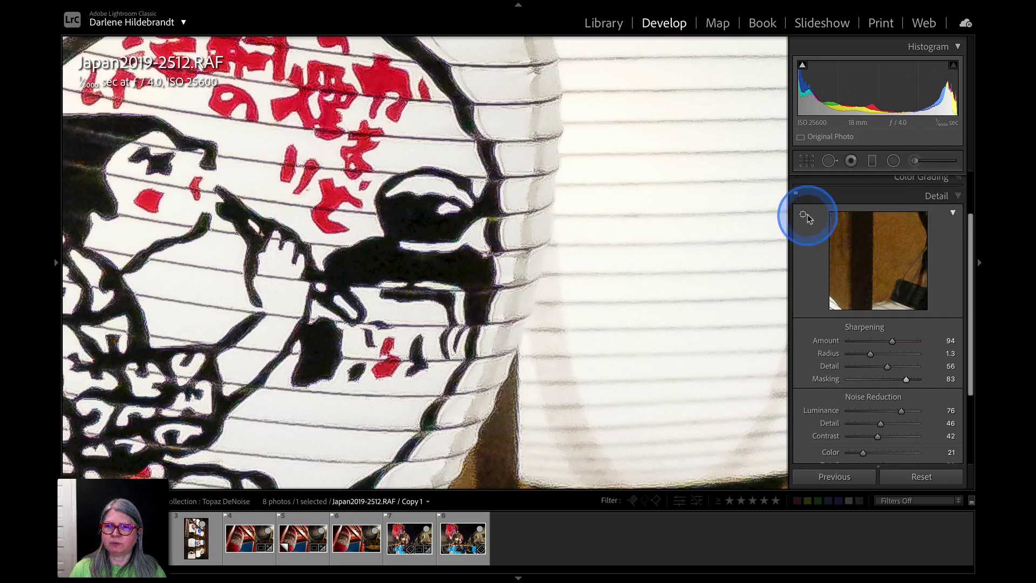
click(797, 196)
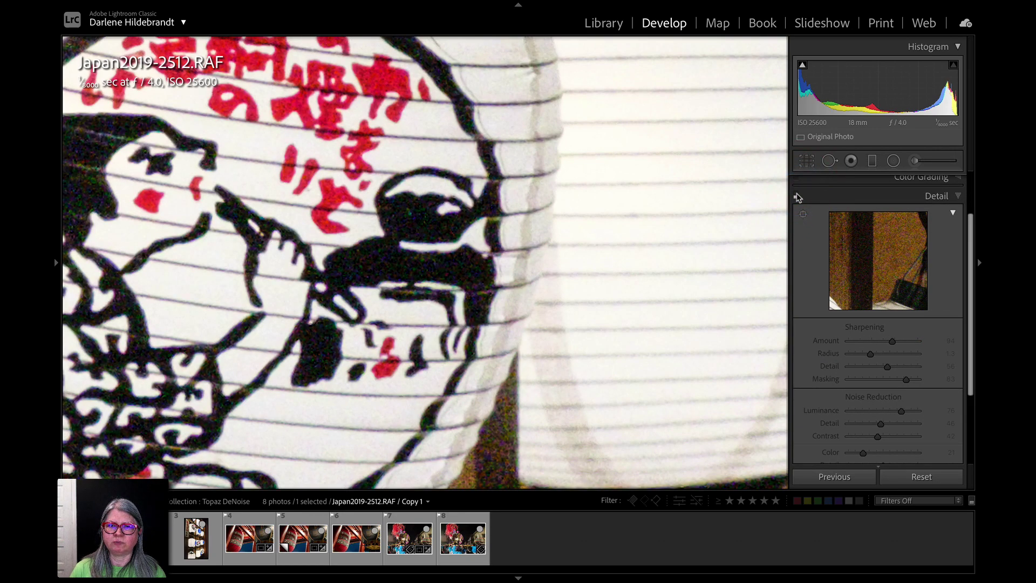
drag(561, 338, 571, 229)
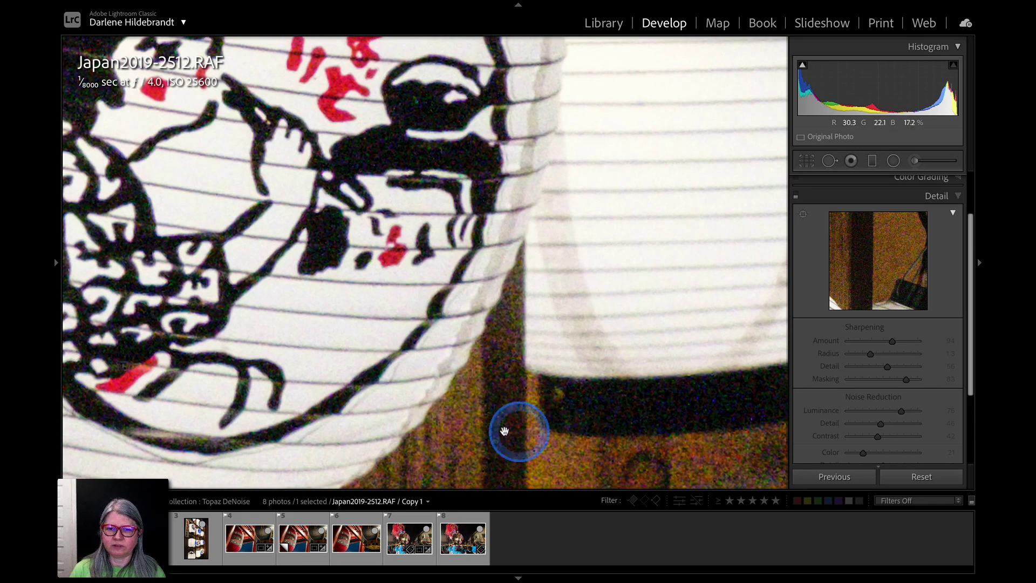
click(795, 195)
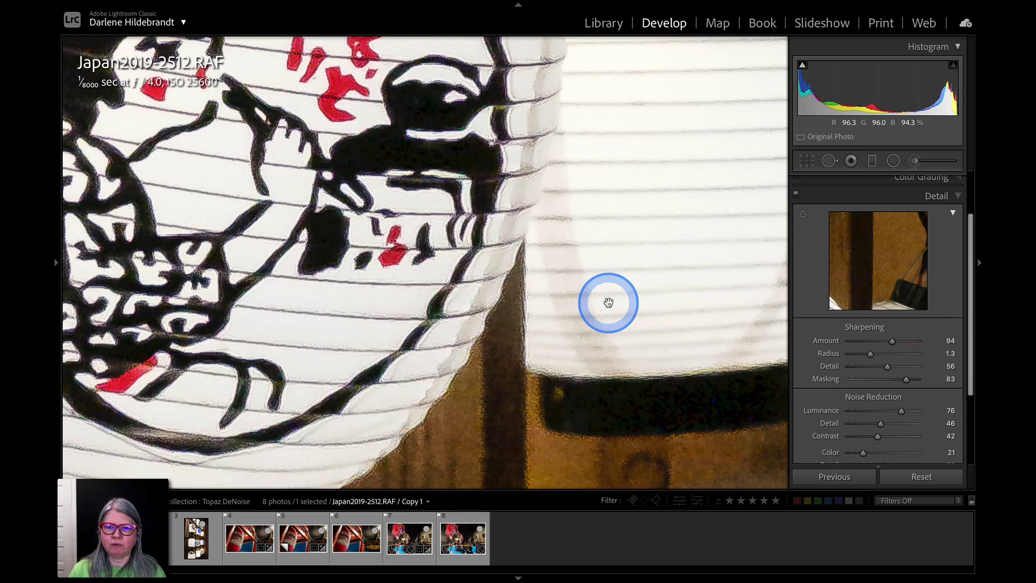
click(606, 302)
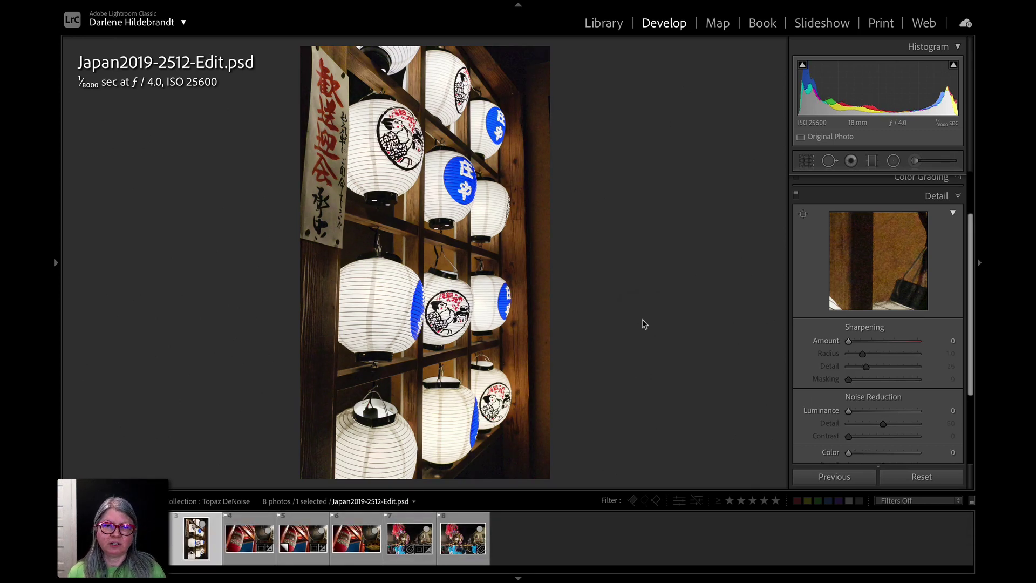
- Open Japan2019-2512-Edit.psd in Adobe Photoshop with its layers and smart filters
click(635, 321)
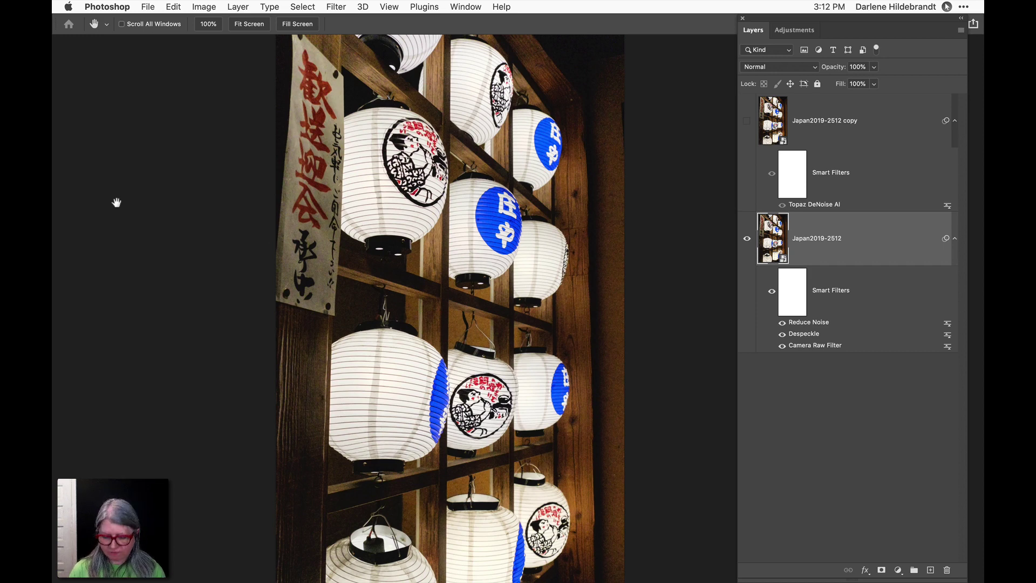
- Fit the image on screen, then view it at 100% and scroll to the lanterns
key(super+0)
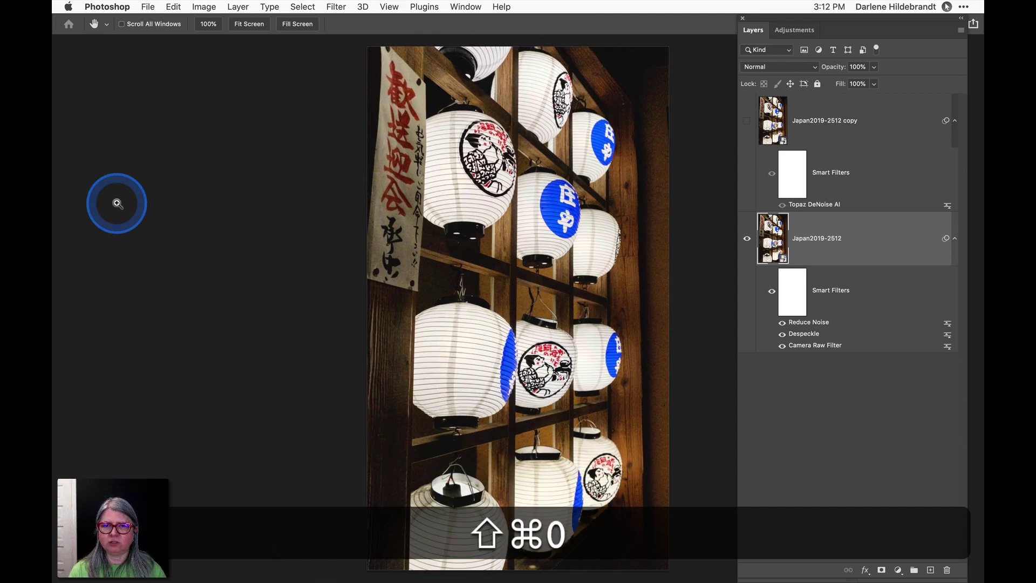
key(alt+shift+super+0)
scroll(533, 347, right, 5)
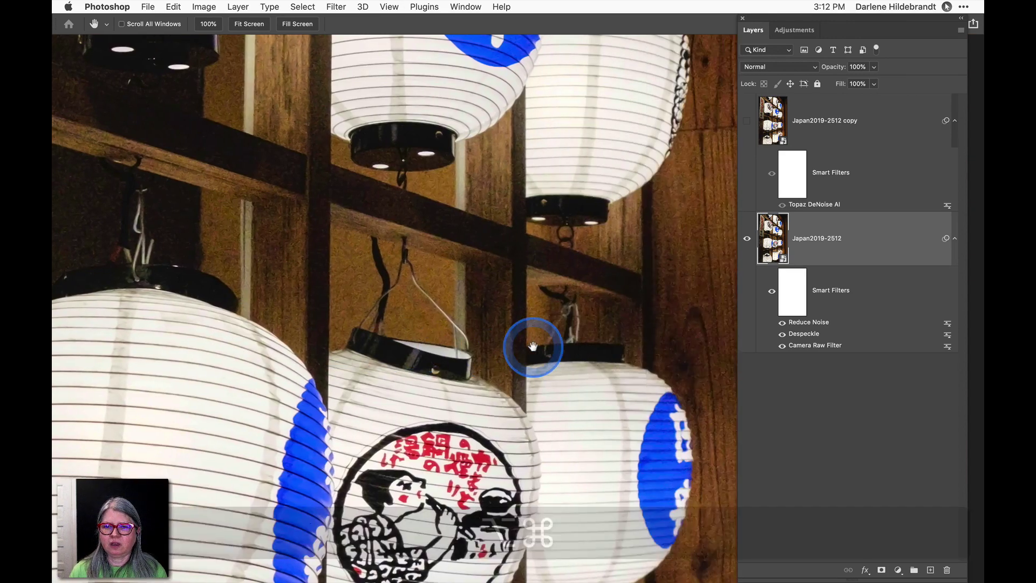
scroll(533, 347, down, 5)
scroll(537, 346, right, 2)
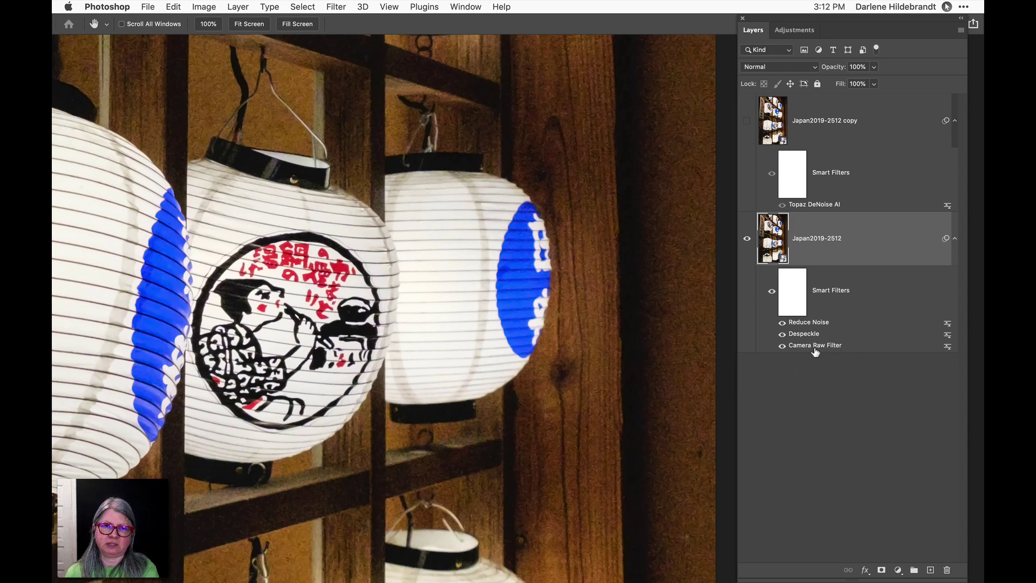
click(771, 292)
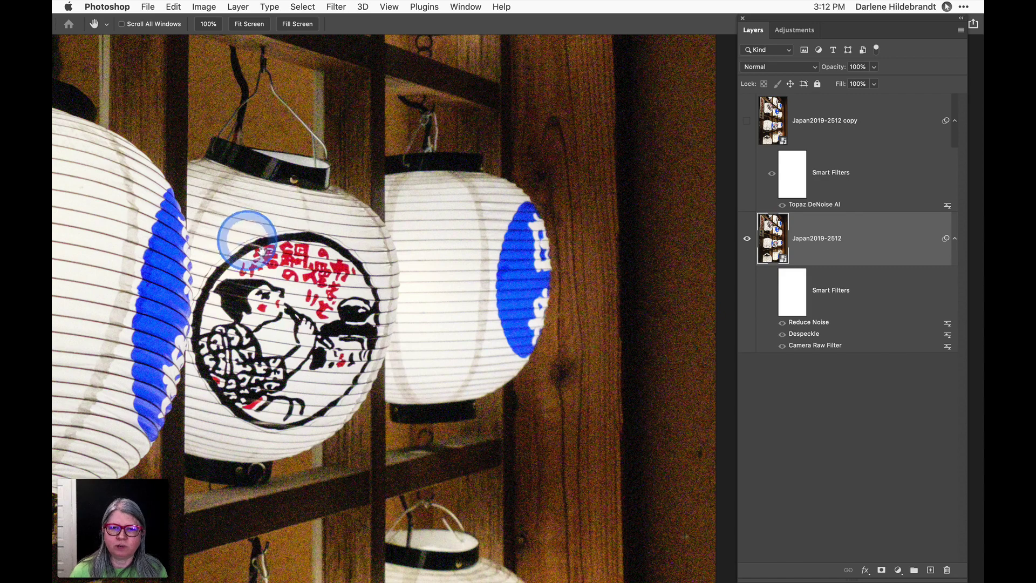
click(770, 295)
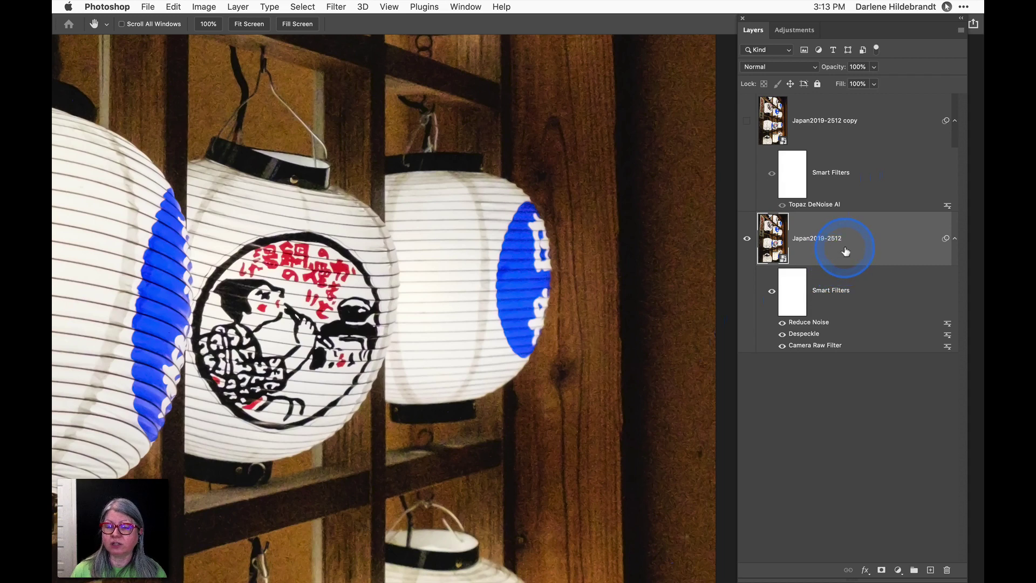
- Show the Topaz DeNoise AI copy layer and zoom in on the lanterns and wooden wall
click(745, 122)
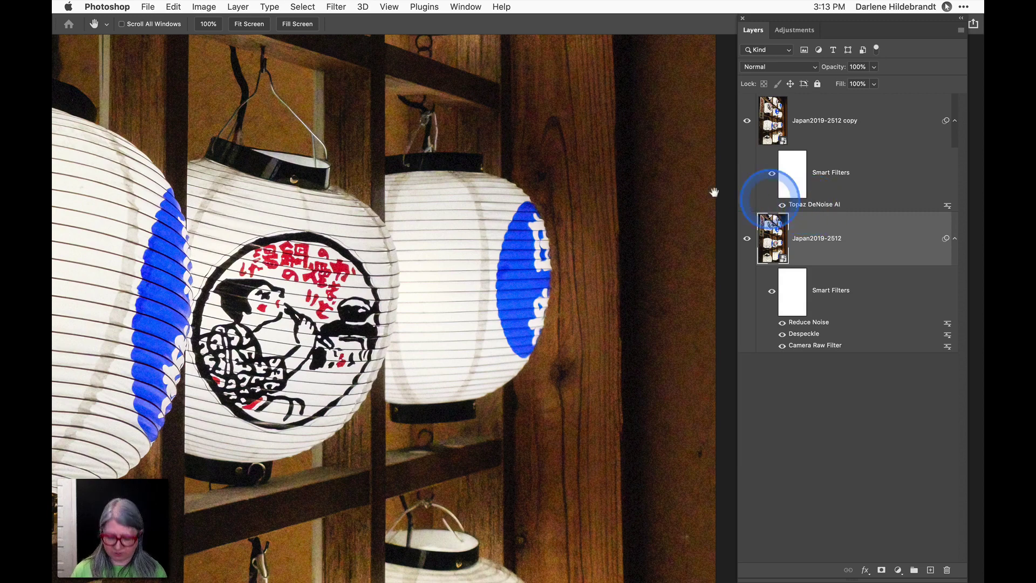
key(super+equal)
drag(707, 193, 668, 215)
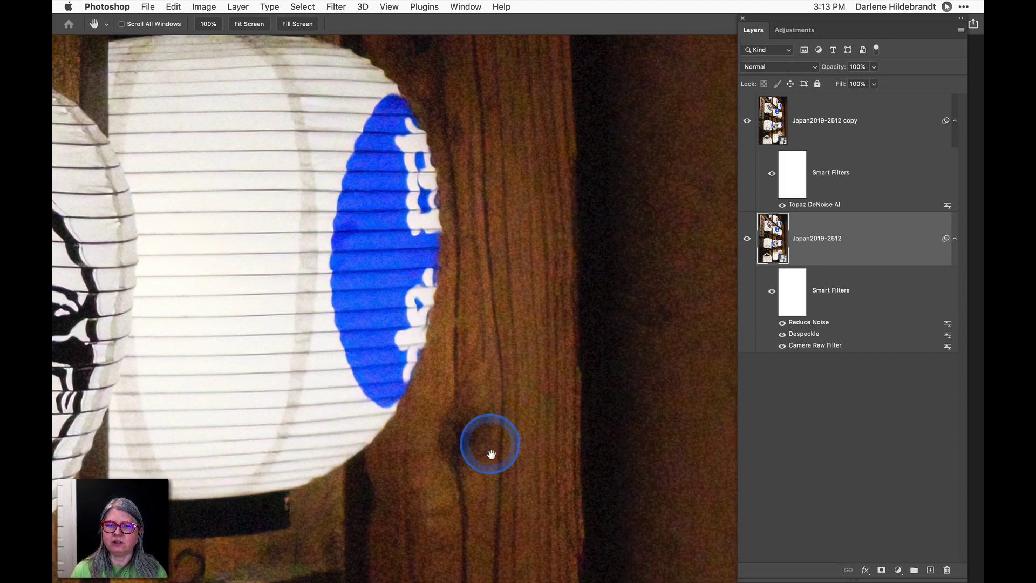
scroll(390, 280, left, 10)
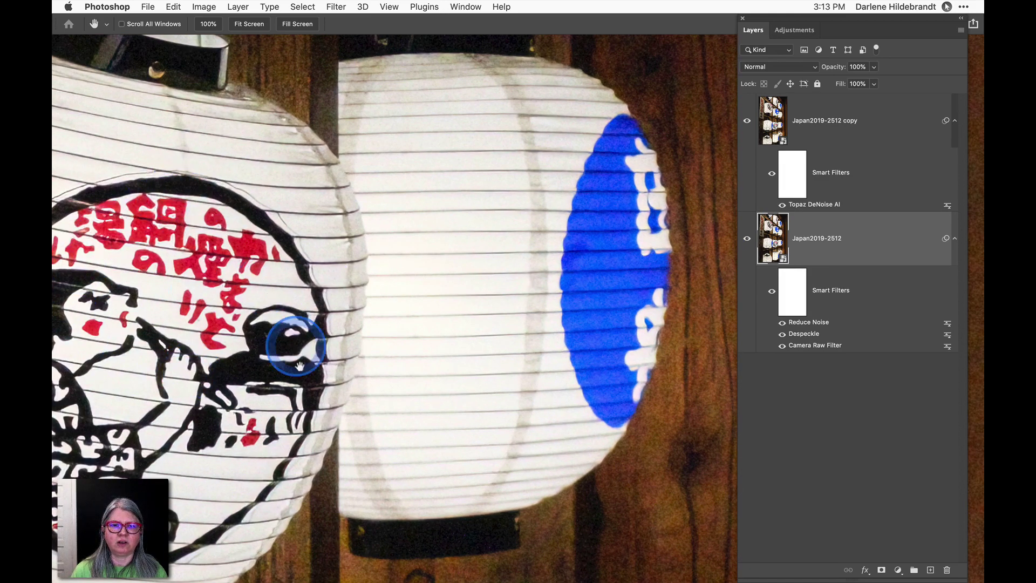
- Toggle the Topaz layer off and on to compare it with the Photoshop-filtered wood grain
click(747, 121)
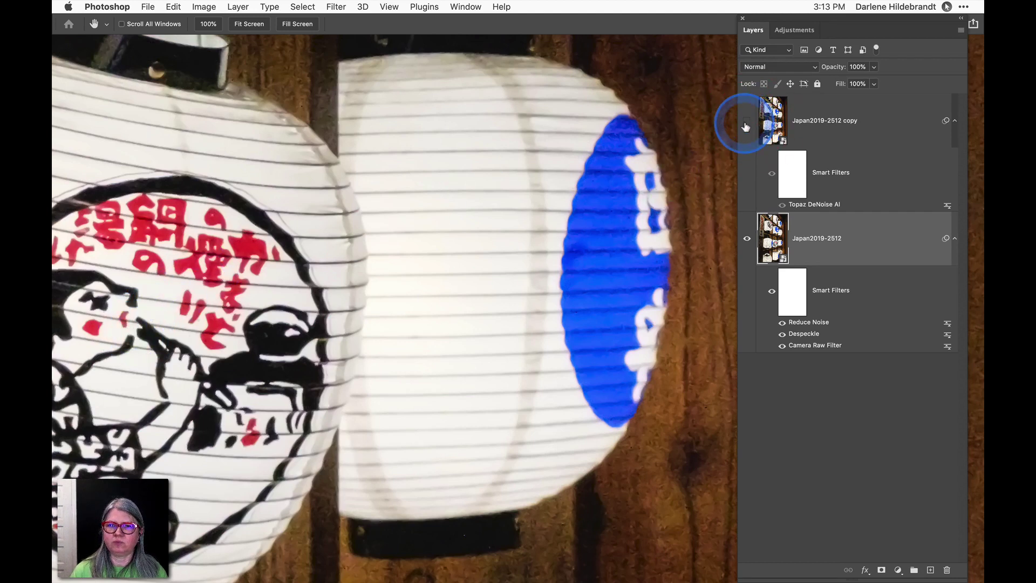
click(746, 123)
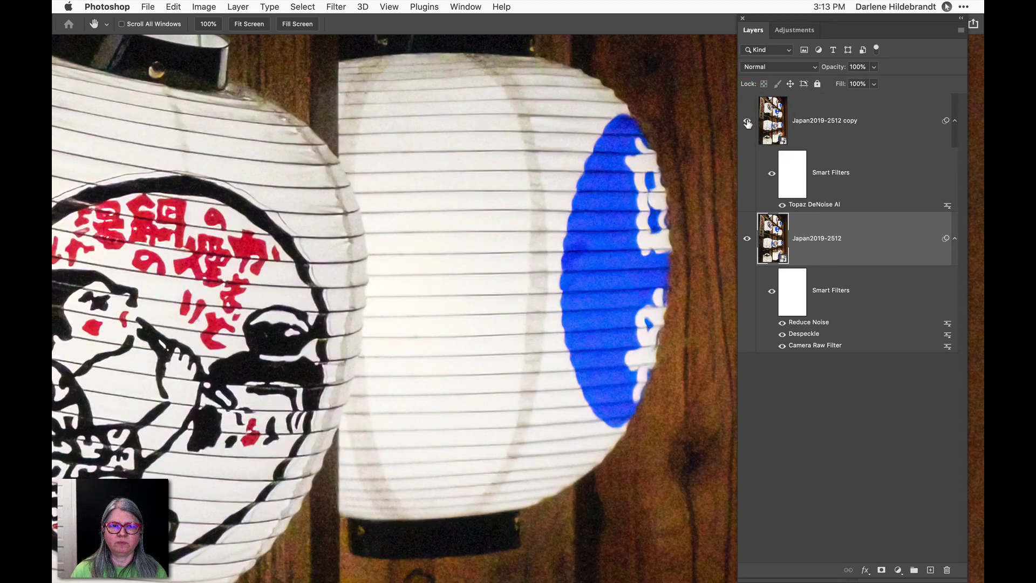
click(666, 190)
scroll(666, 189, right, 10)
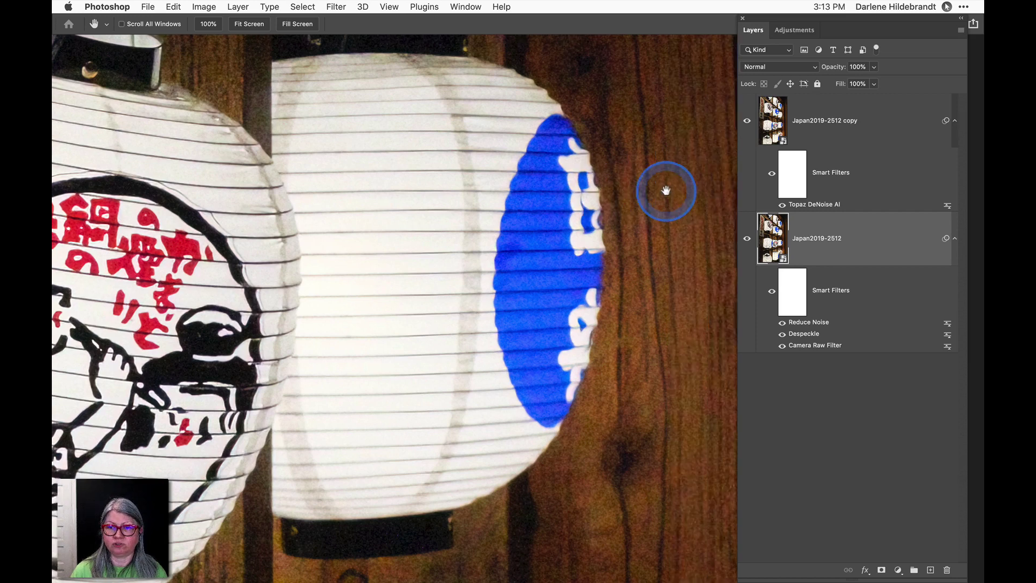
scroll(666, 190, right, 1)
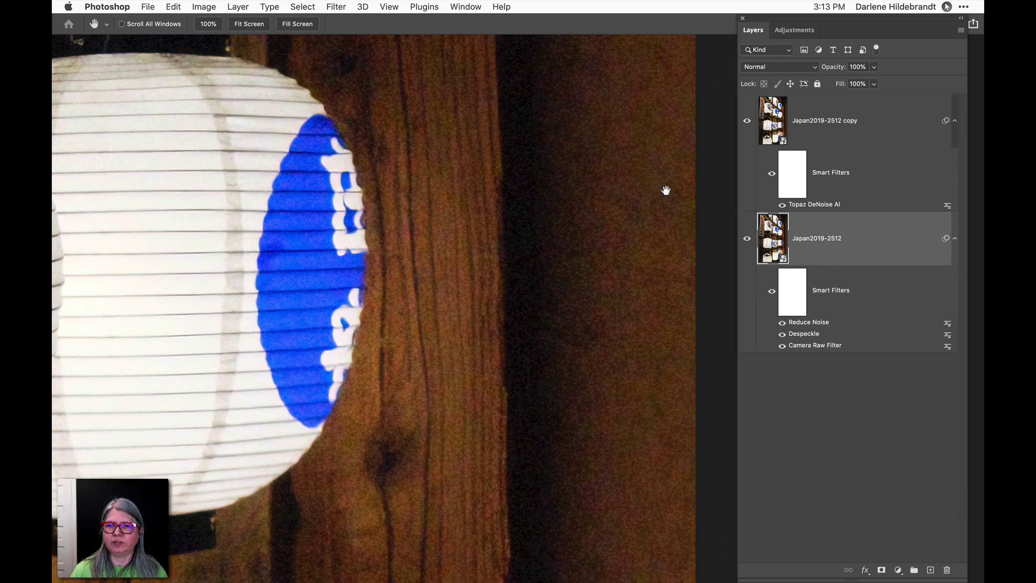
click(748, 122)
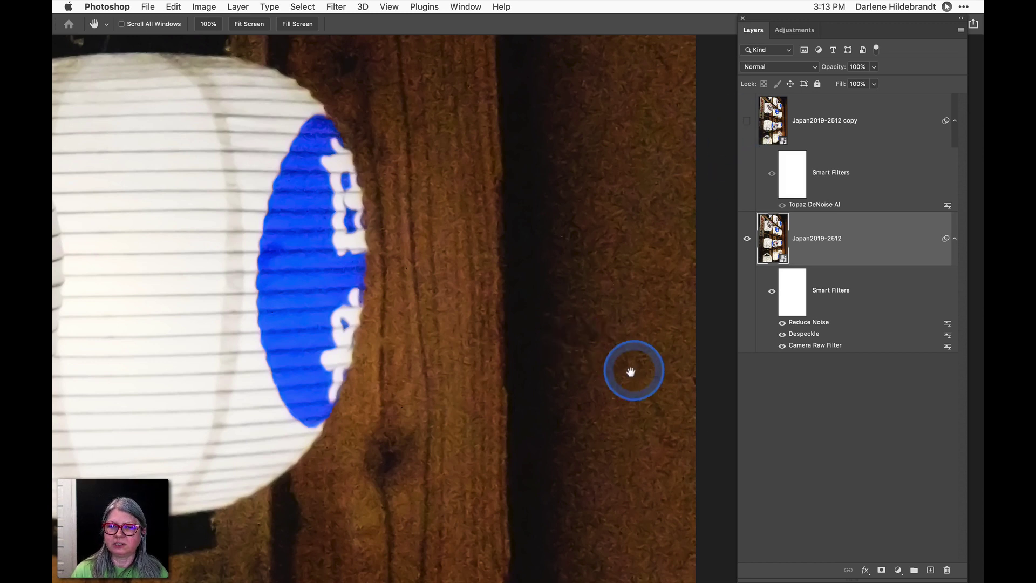
click(748, 122)
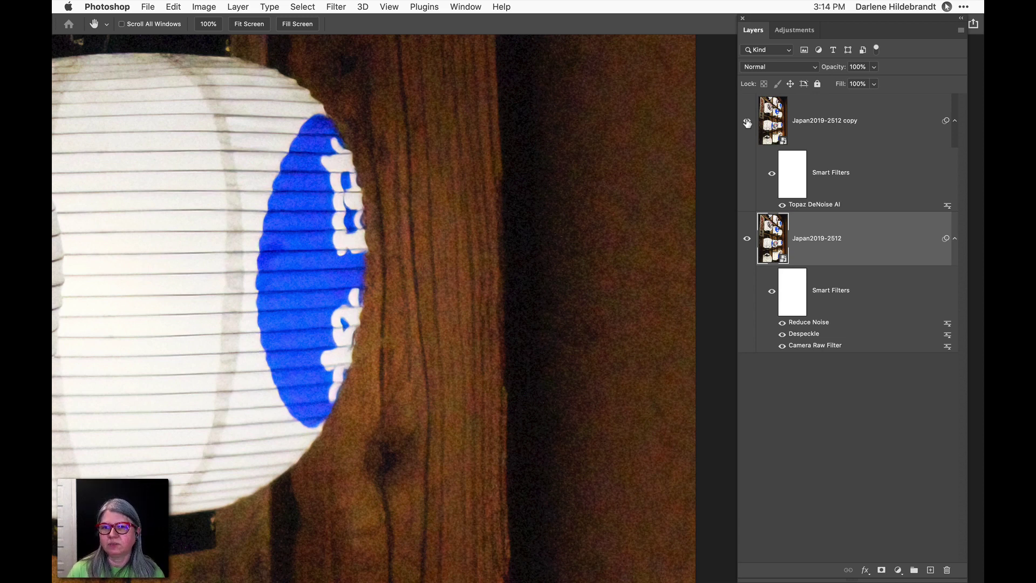
click(541, 174)
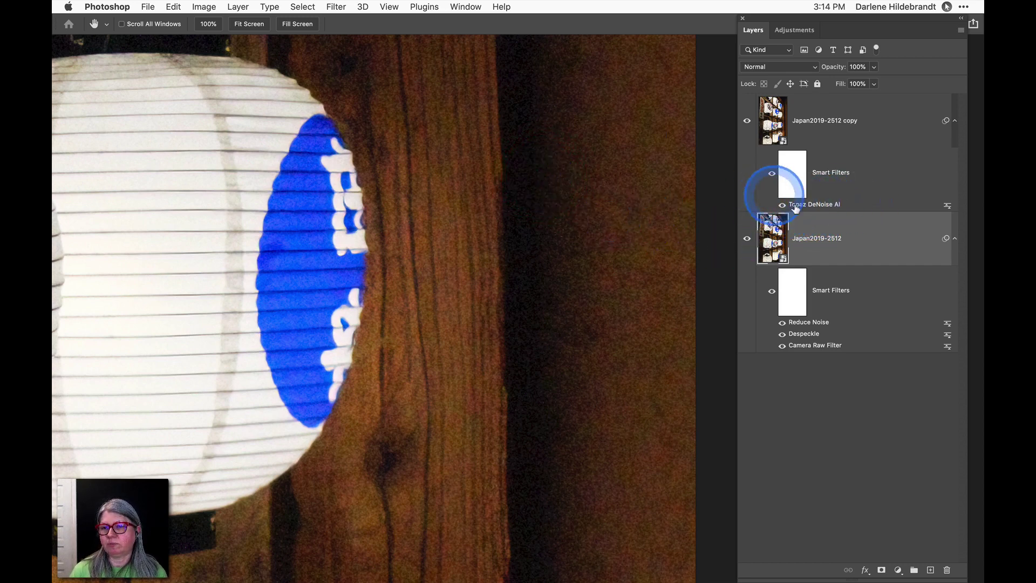
- Reopen the Topaz DeNoise AI smart filter's settings and dismiss its Welcome screen
double_click(947, 207)
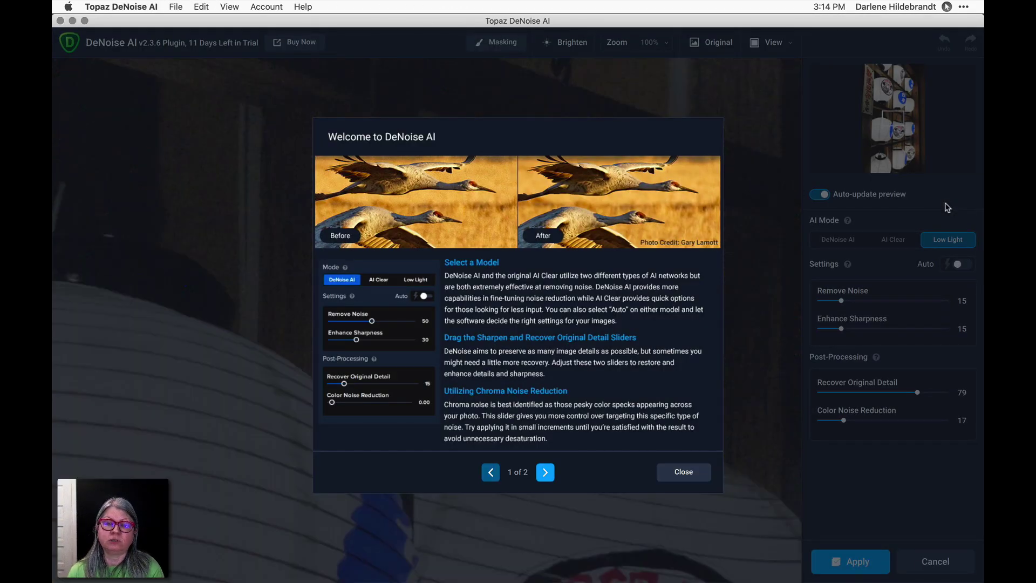
click(667, 473)
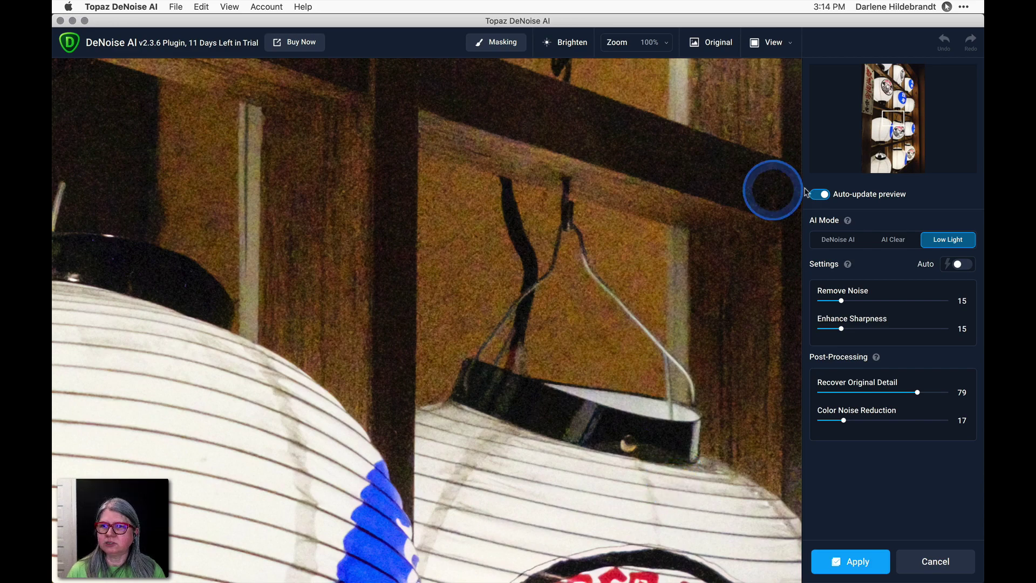
drag(892, 120, 907, 131)
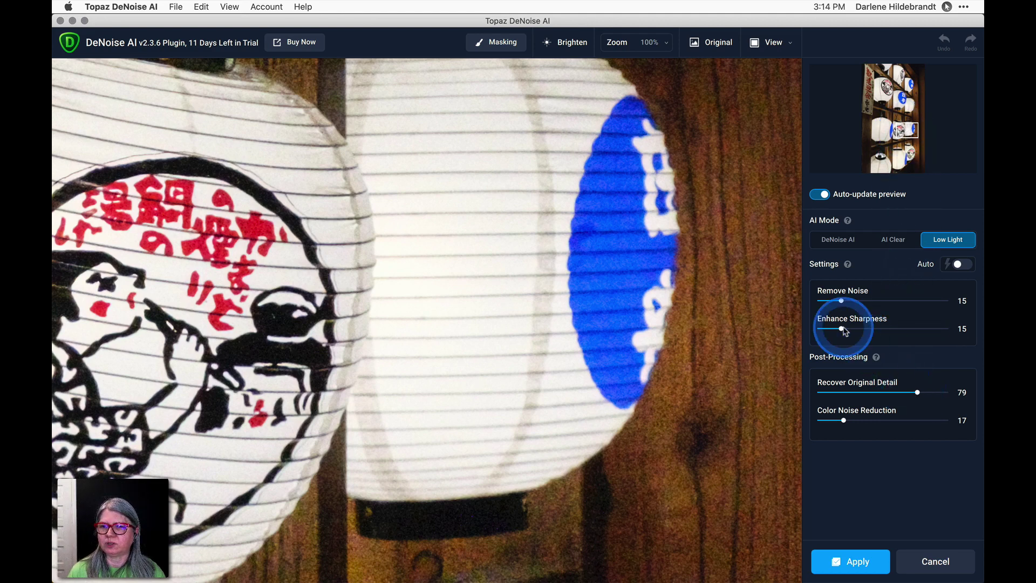
click(831, 241)
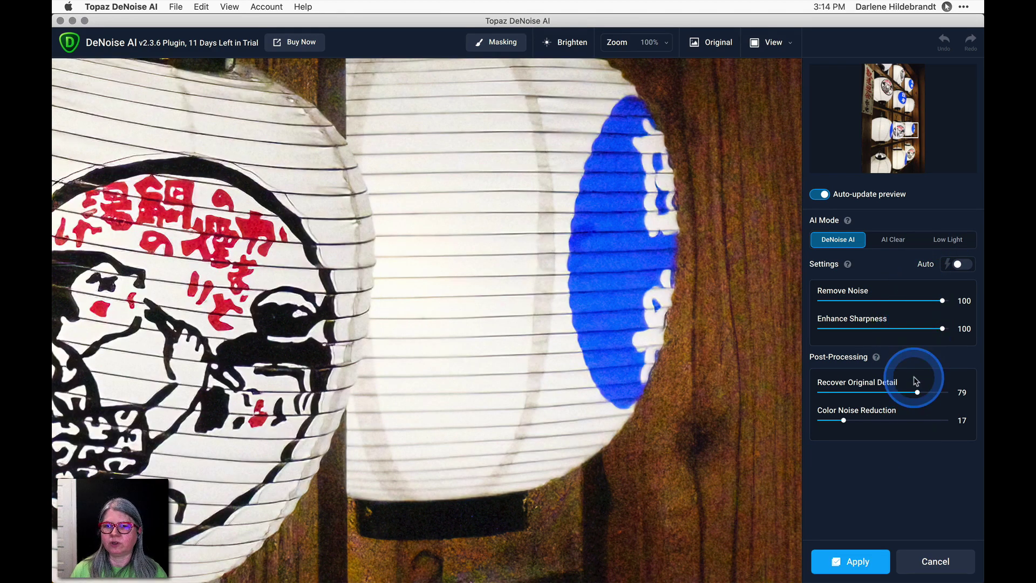
click(713, 46)
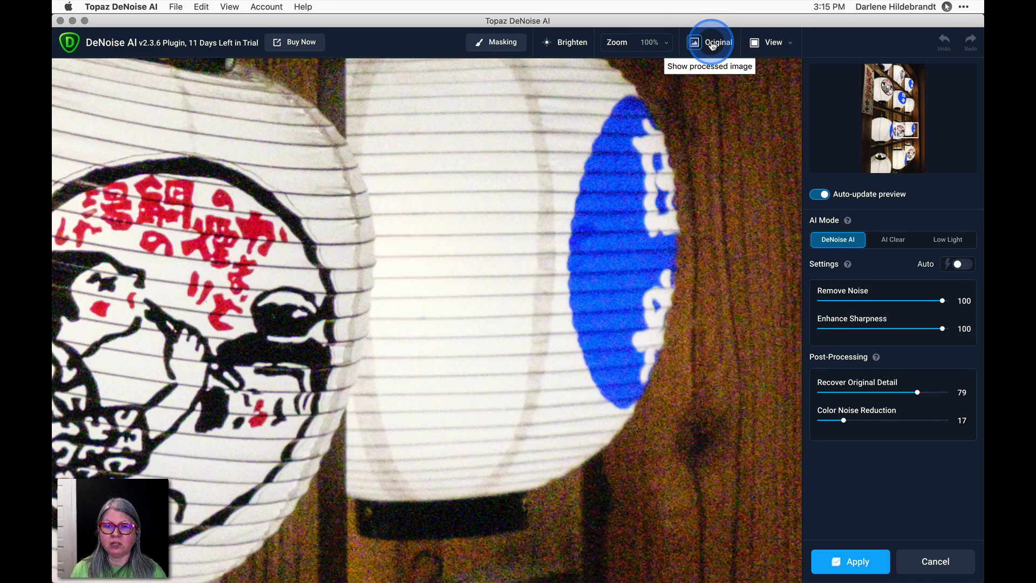
click(713, 46)
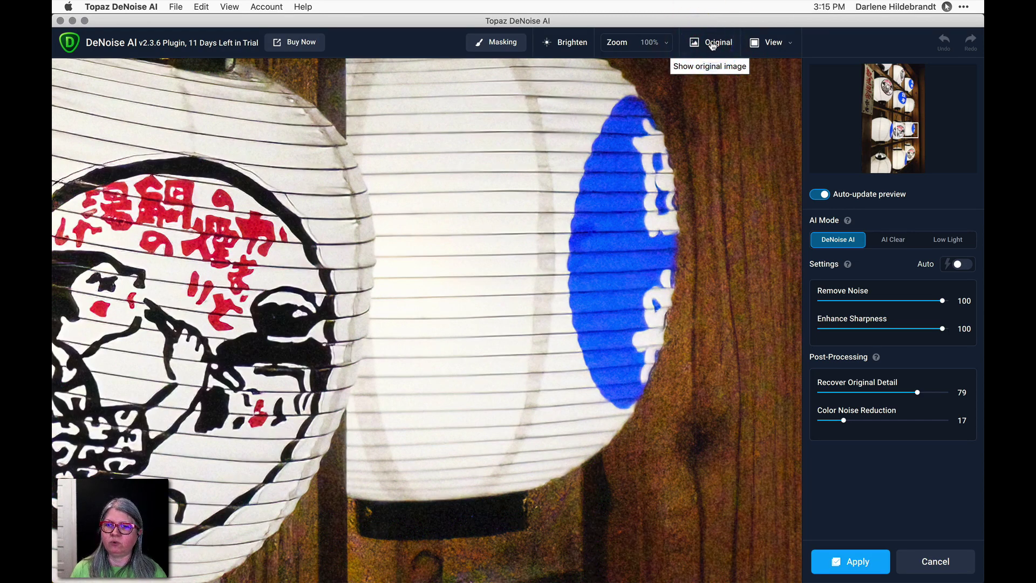
click(713, 47)
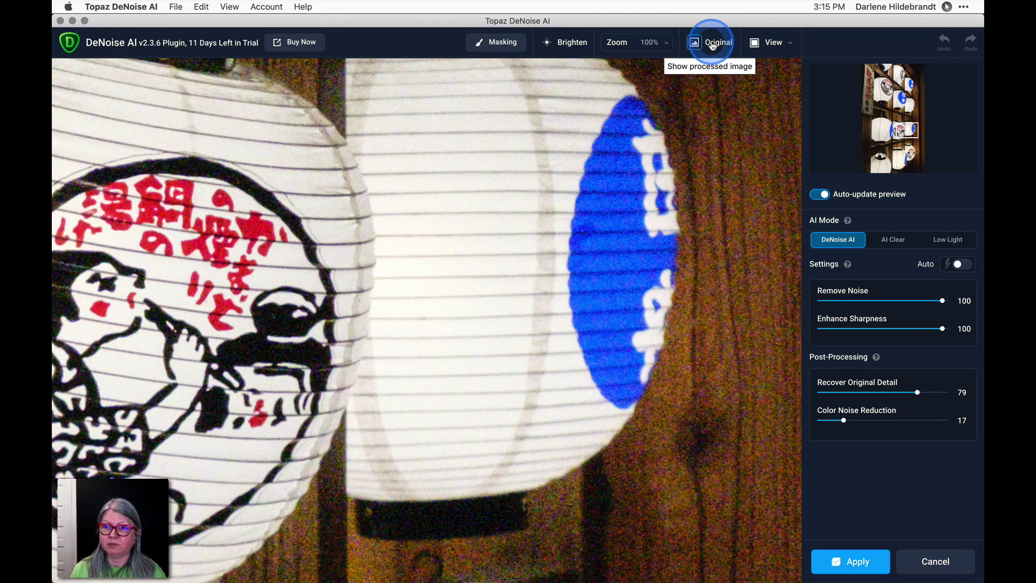
click(713, 46)
click(713, 46)
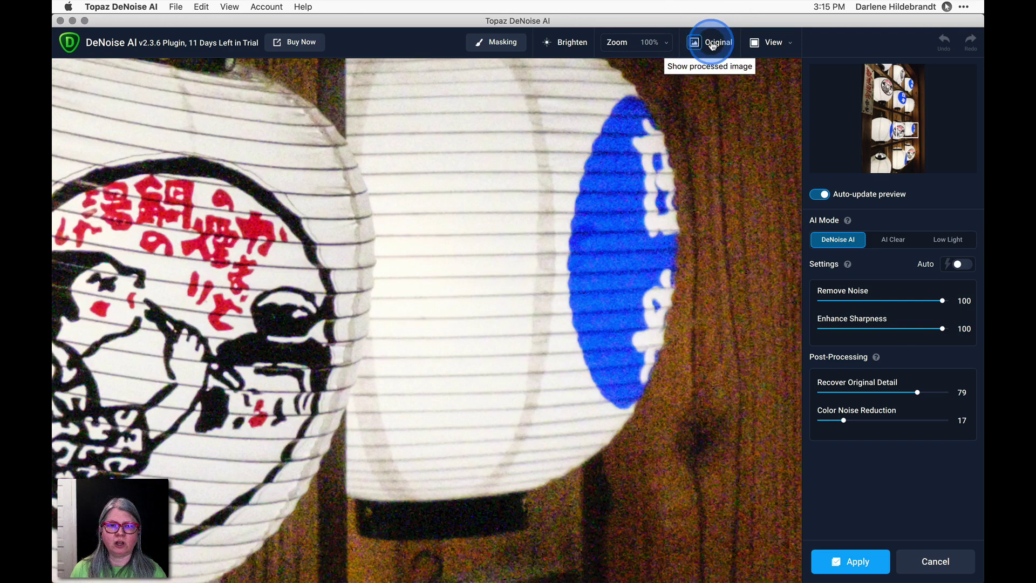
click(713, 47)
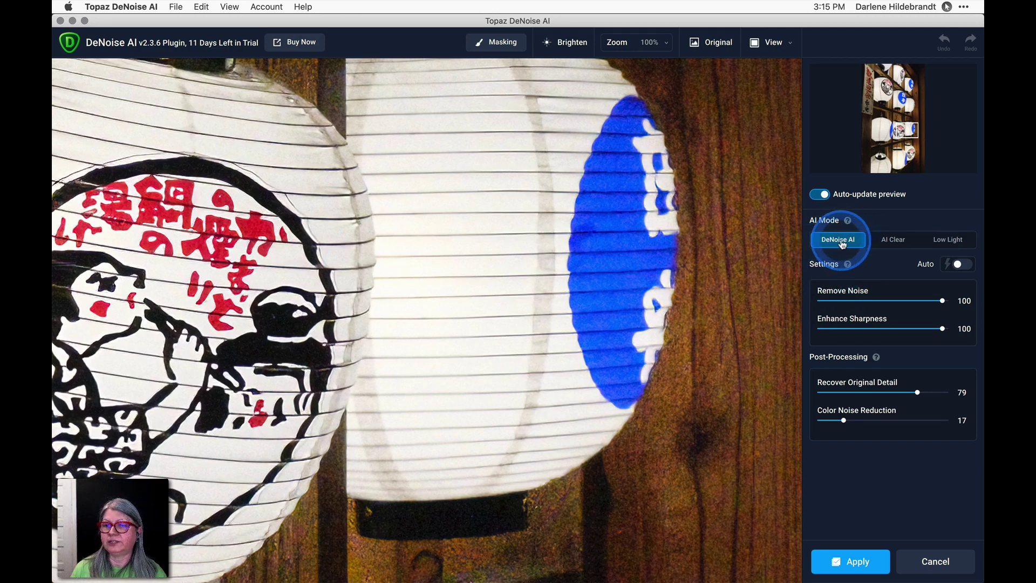
- Switch to AI Clear with Remove Noise and Enhance Sharpness both set to High
click(894, 240)
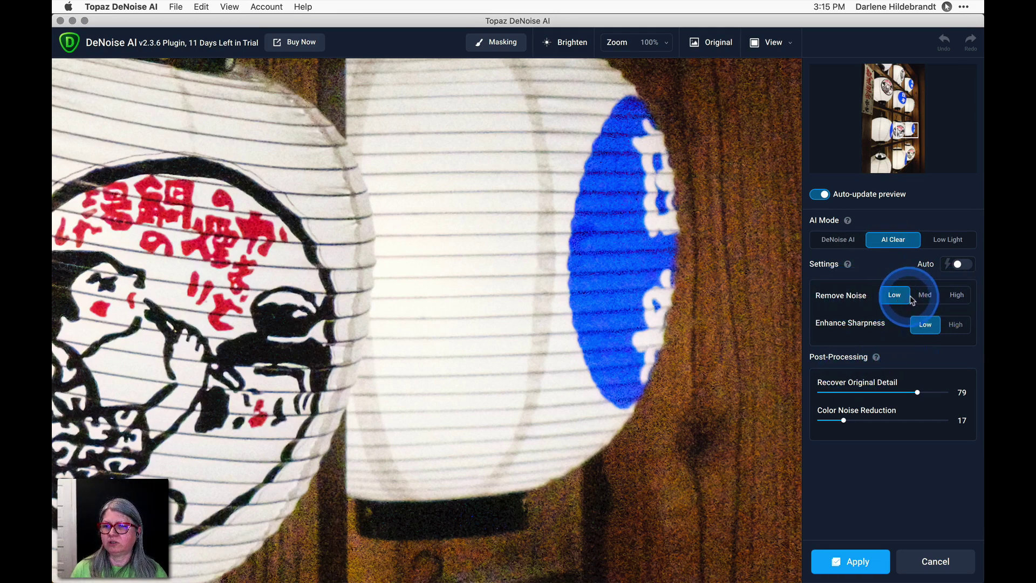
click(957, 296)
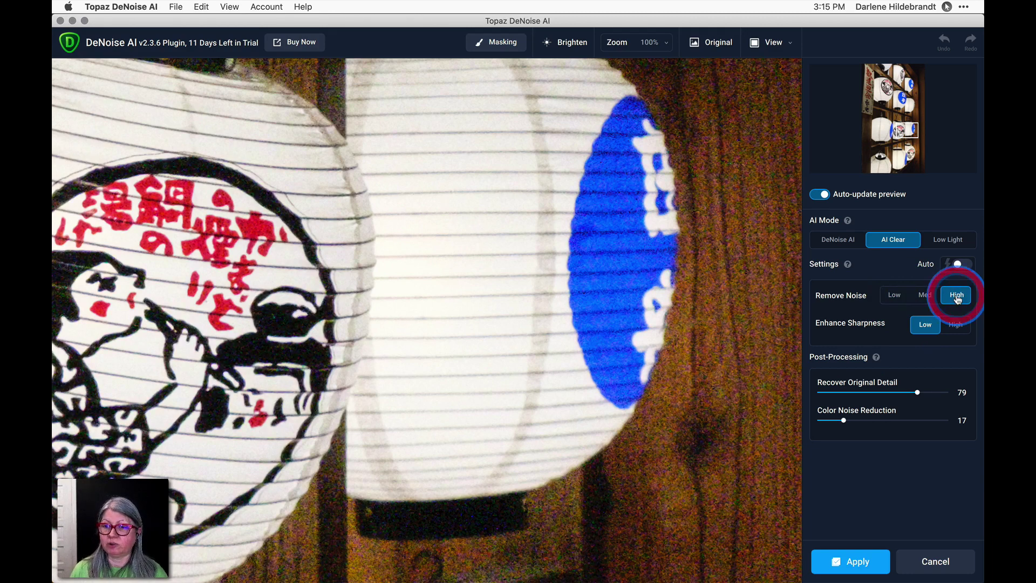
click(955, 326)
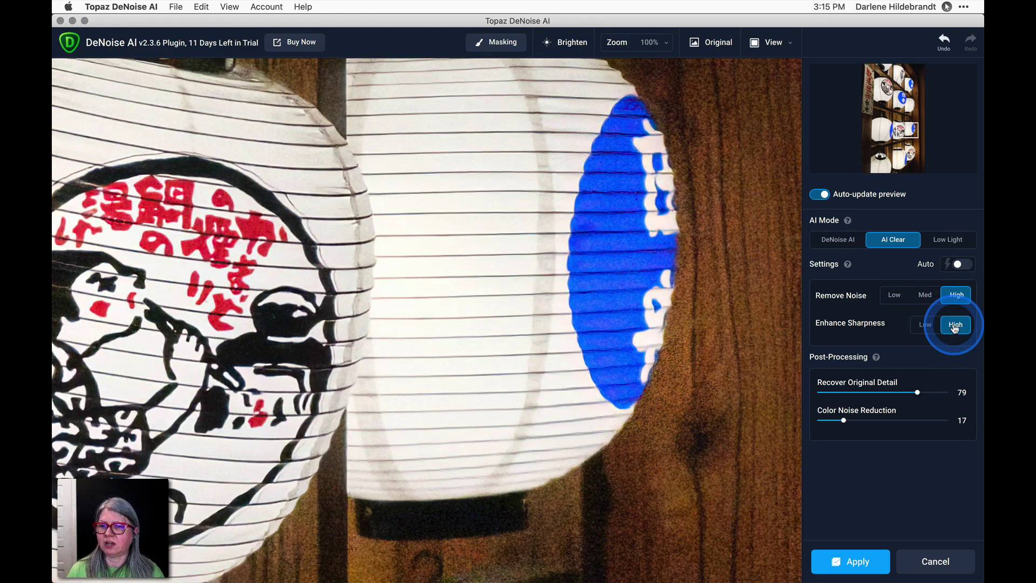
click(844, 421)
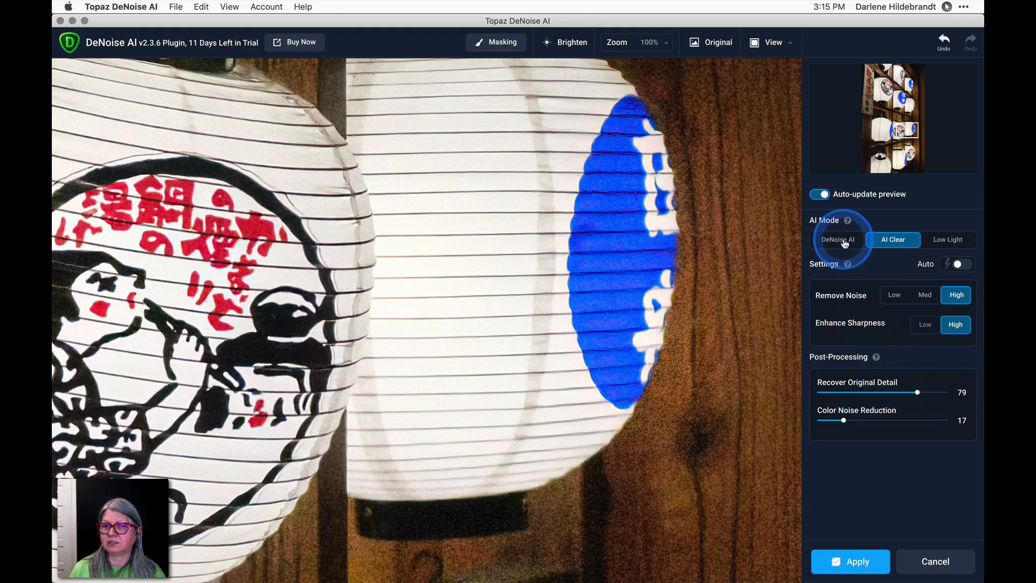
- Compare AI Clear against the DeNoise AI model twice, ending on AI Clear
click(845, 244)
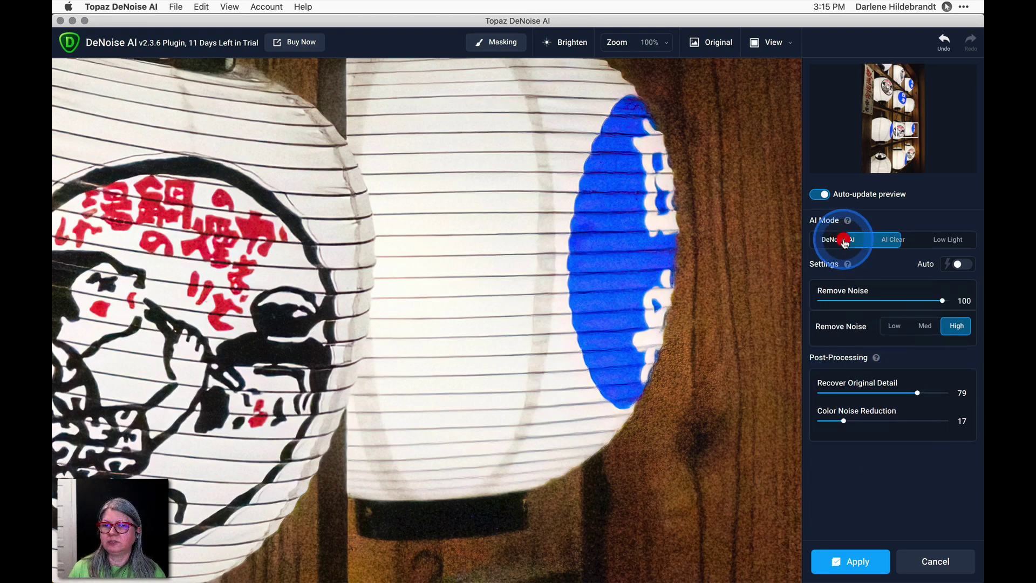
click(892, 241)
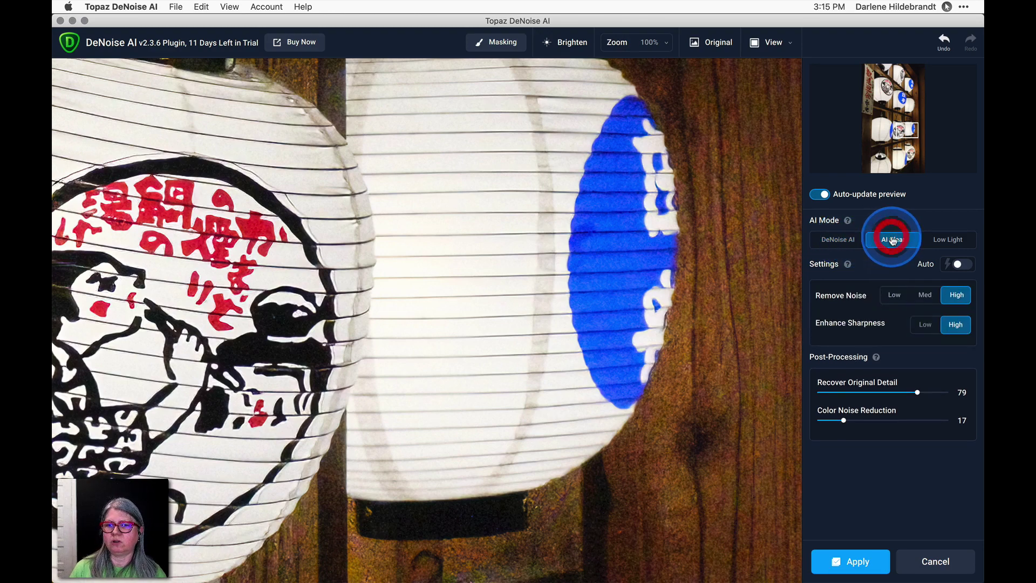
click(842, 240)
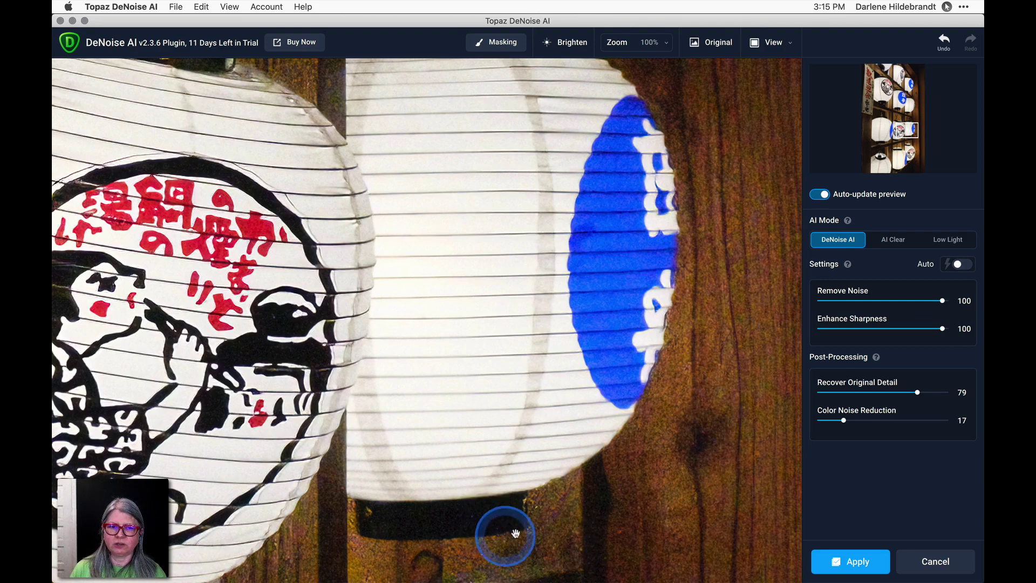
click(894, 240)
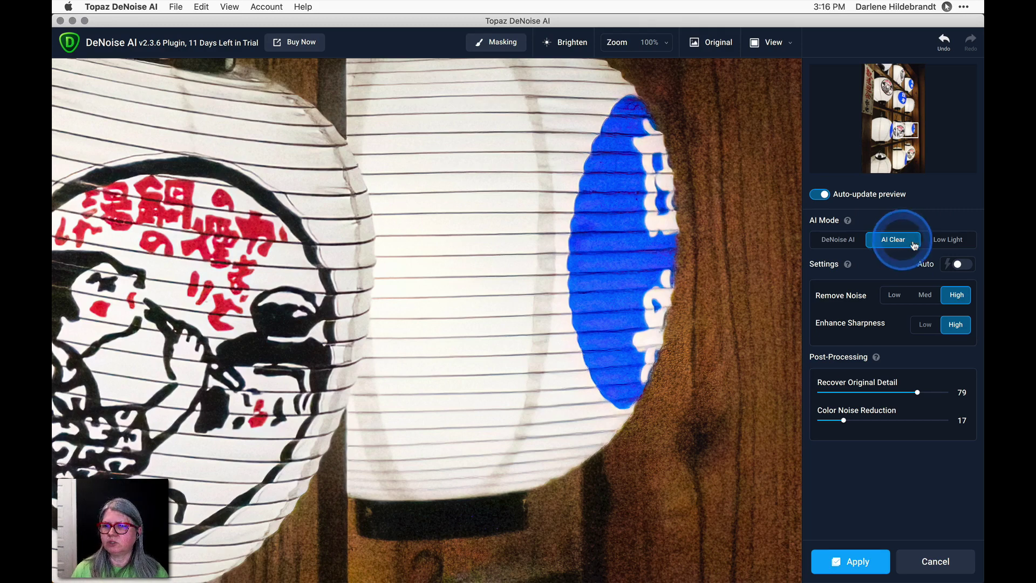
- Try the Low Light model with Remove Noise 100, comparing it against AI Clear and DeNoise AI
click(944, 241)
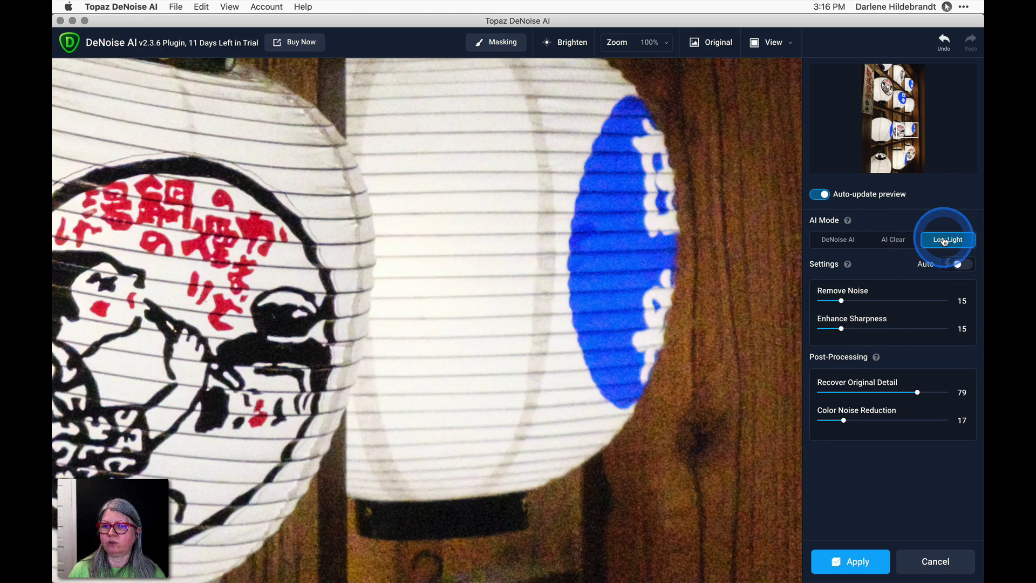
click(942, 301)
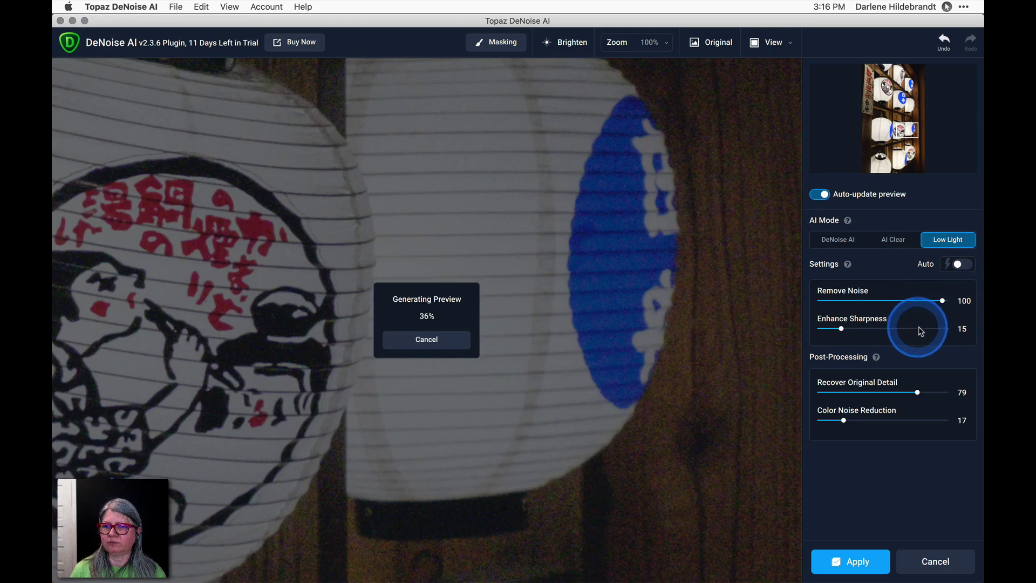
click(920, 329)
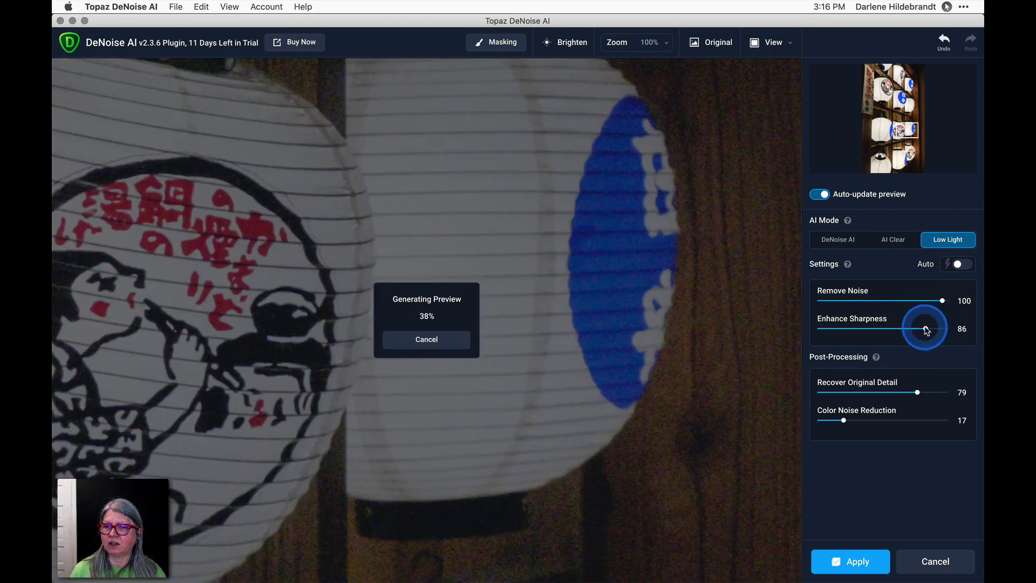
click(925, 328)
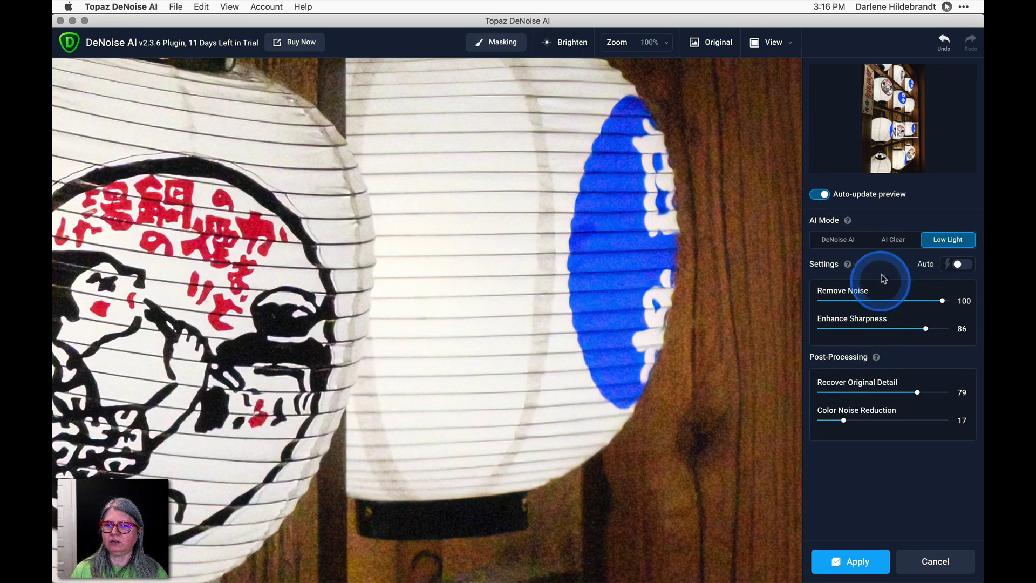
click(891, 241)
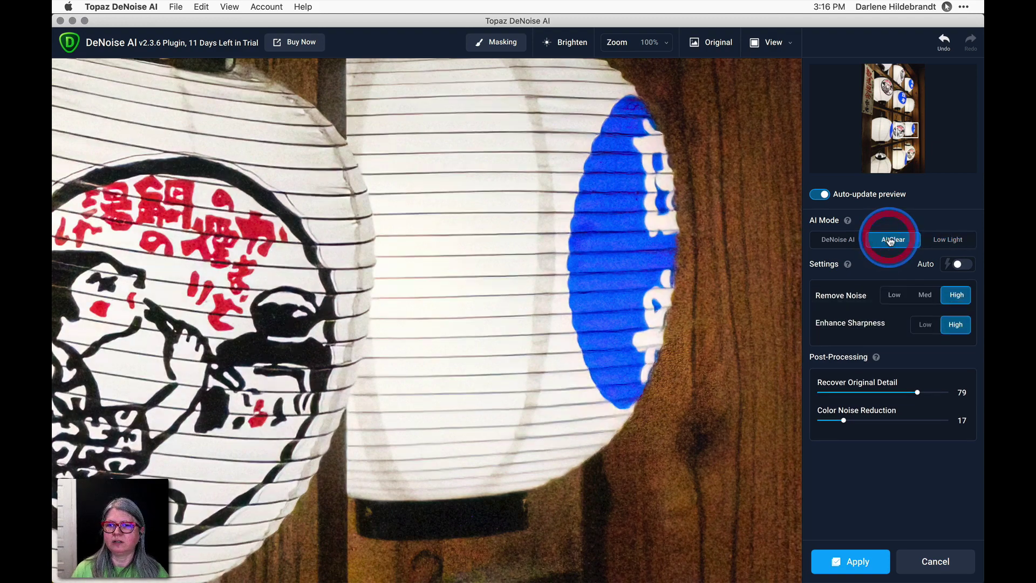
click(844, 242)
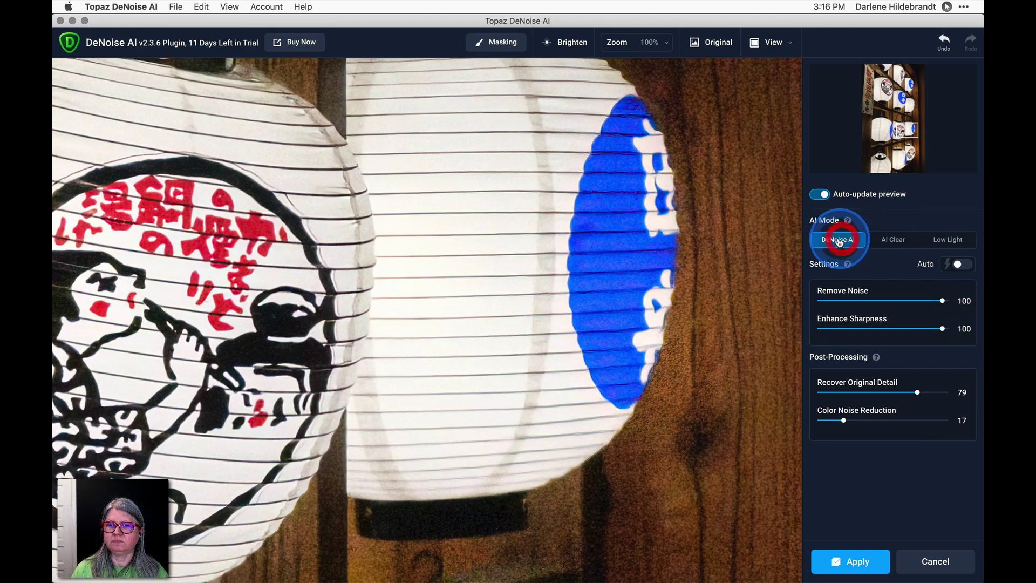
click(948, 240)
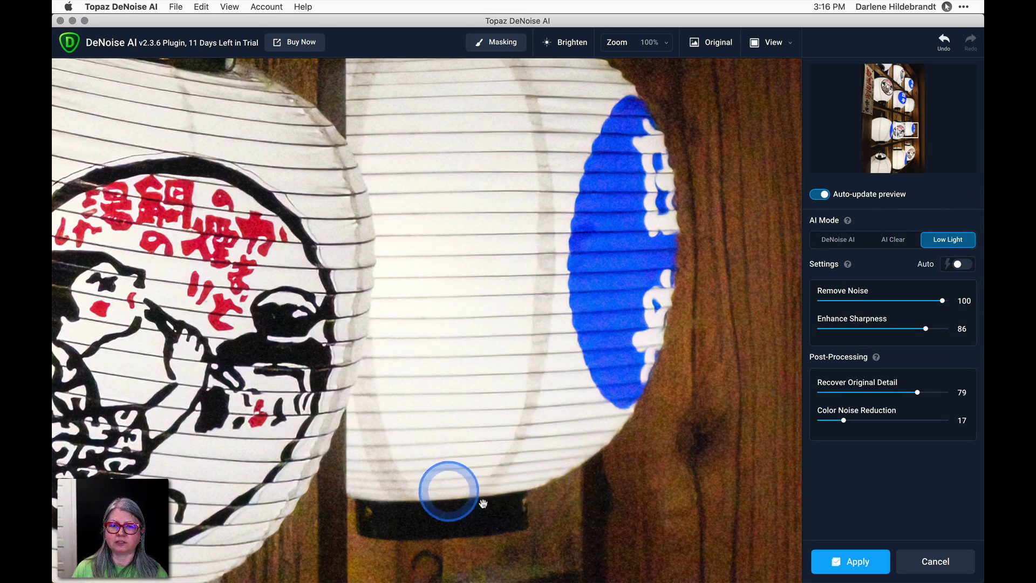
- Settle on Low Light with Enhance Sharpness 98, check it against the original, and apply
click(844, 241)
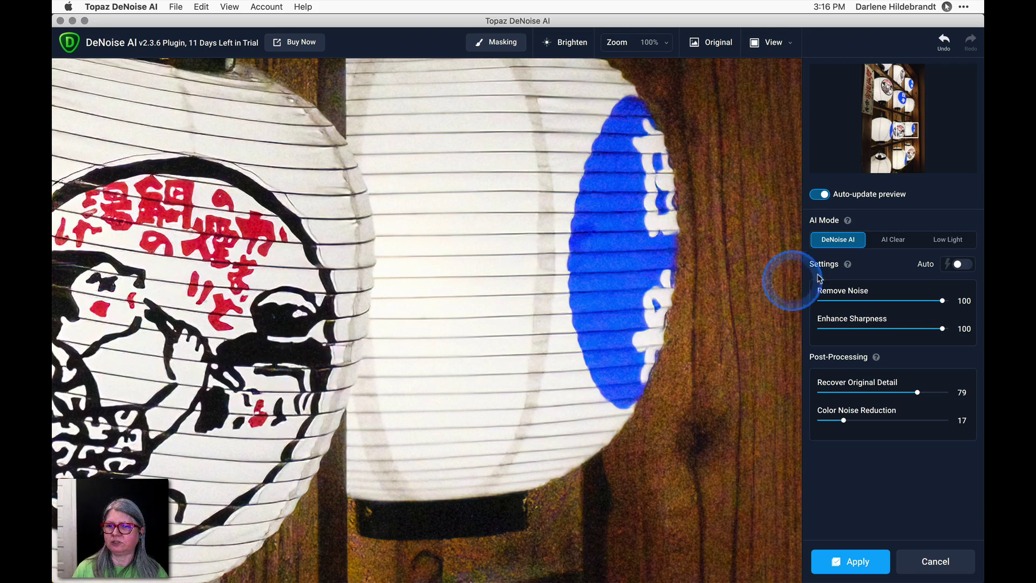
click(945, 239)
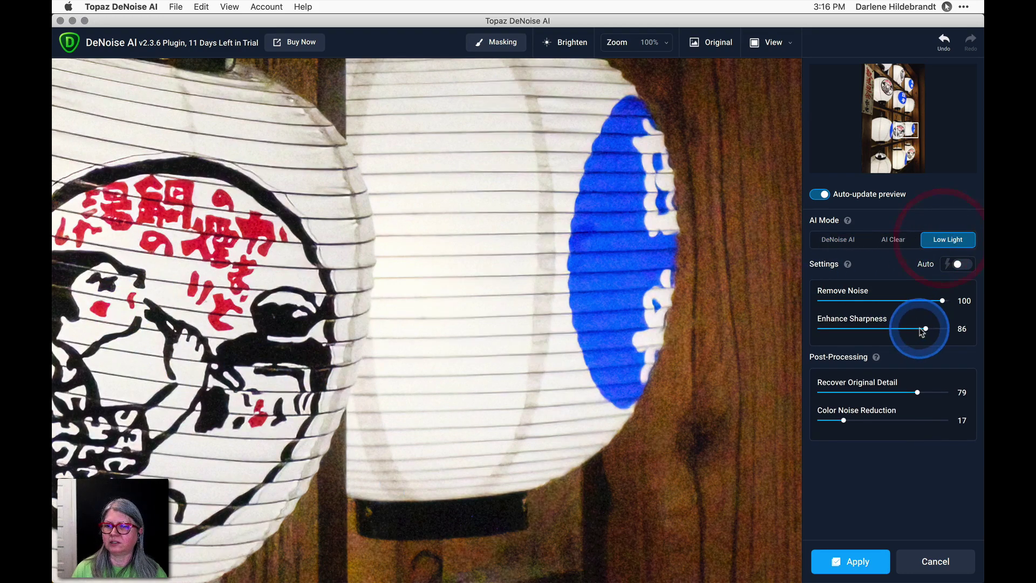
click(939, 328)
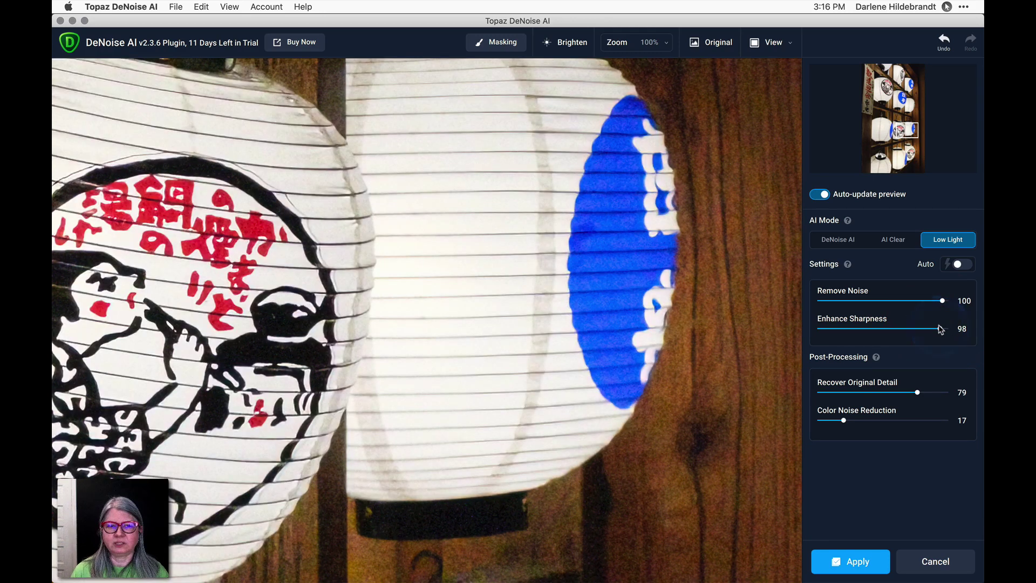
click(706, 48)
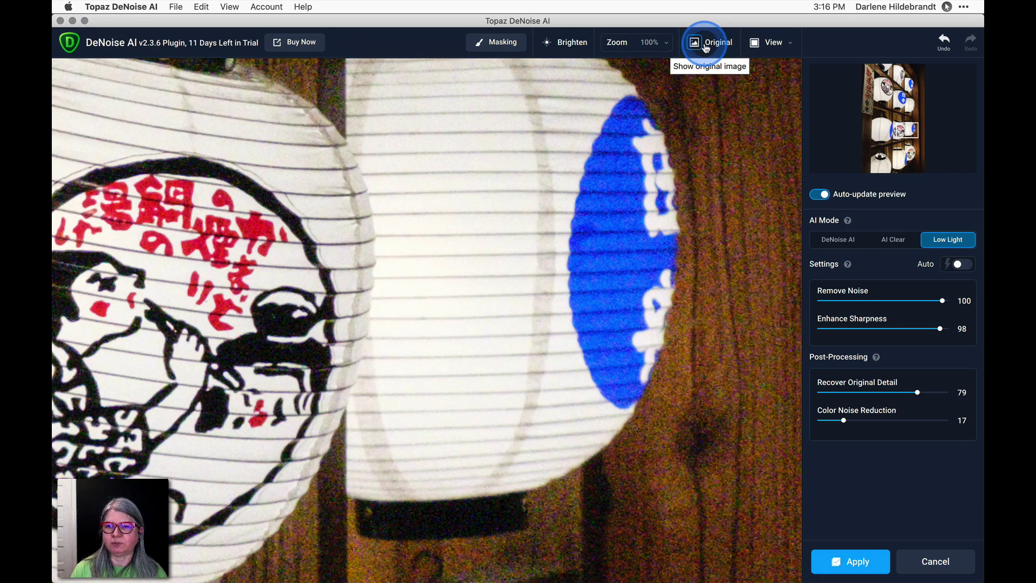
click(706, 48)
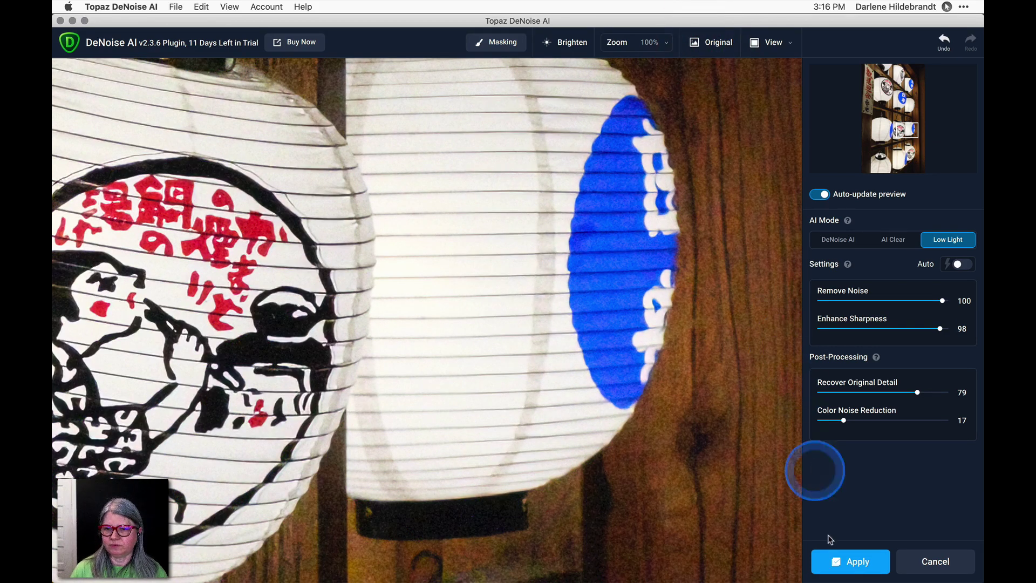
click(852, 562)
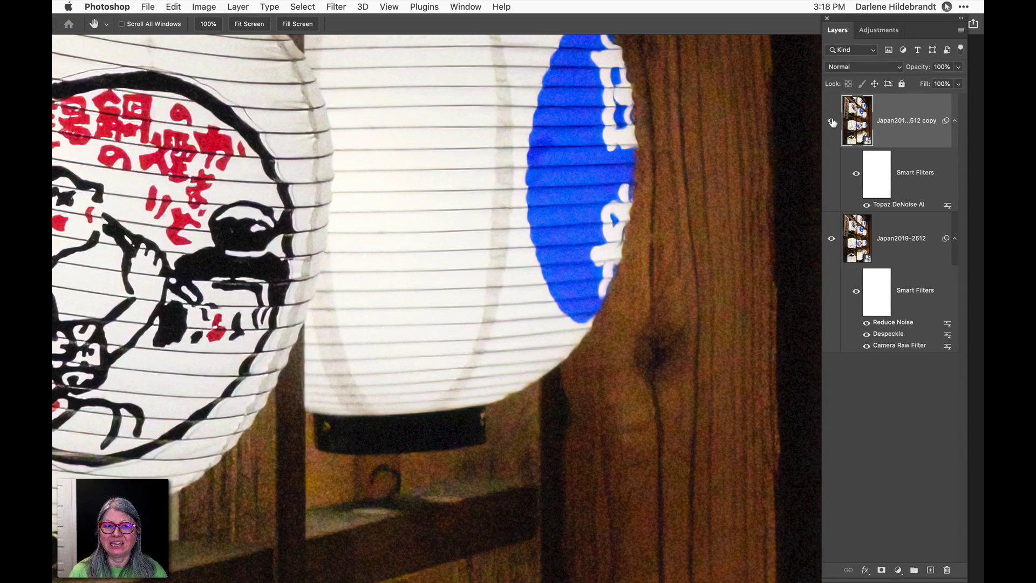
- Toggle the Topaz DeNoise AI copy layer off and on, then select the Japan2019-2512 layer
mouse_move(832, 123)
mouse_down()
mouse_move(837, 167)
mouse_move(911, 208)
mouse_move(832, 124)
mouse_up()
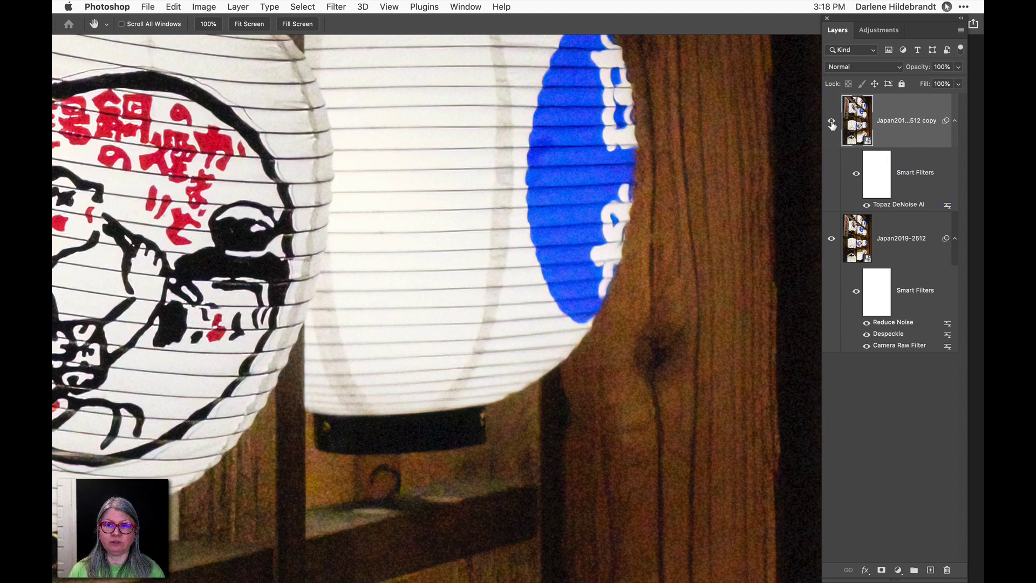
click(831, 123)
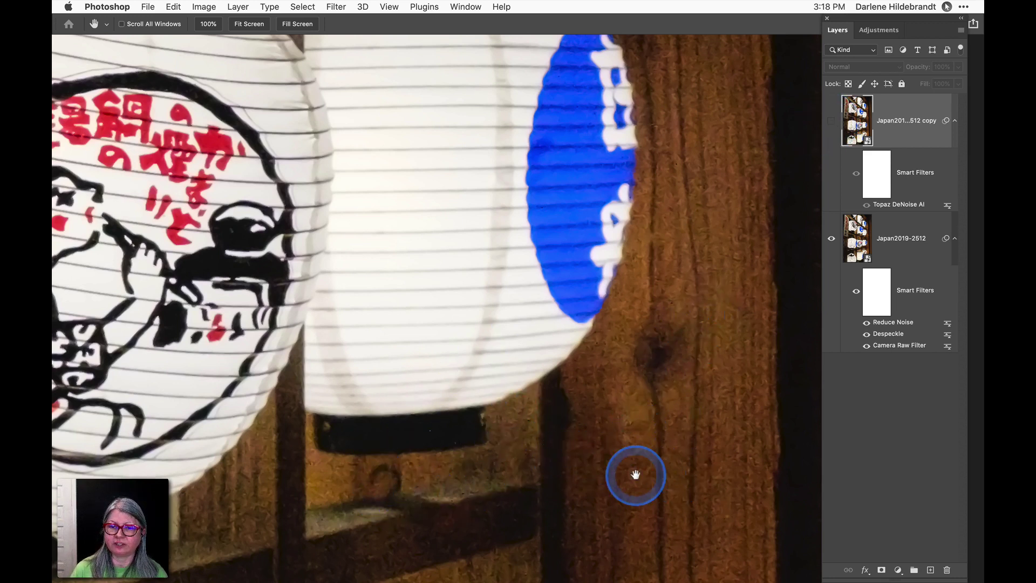
click(831, 121)
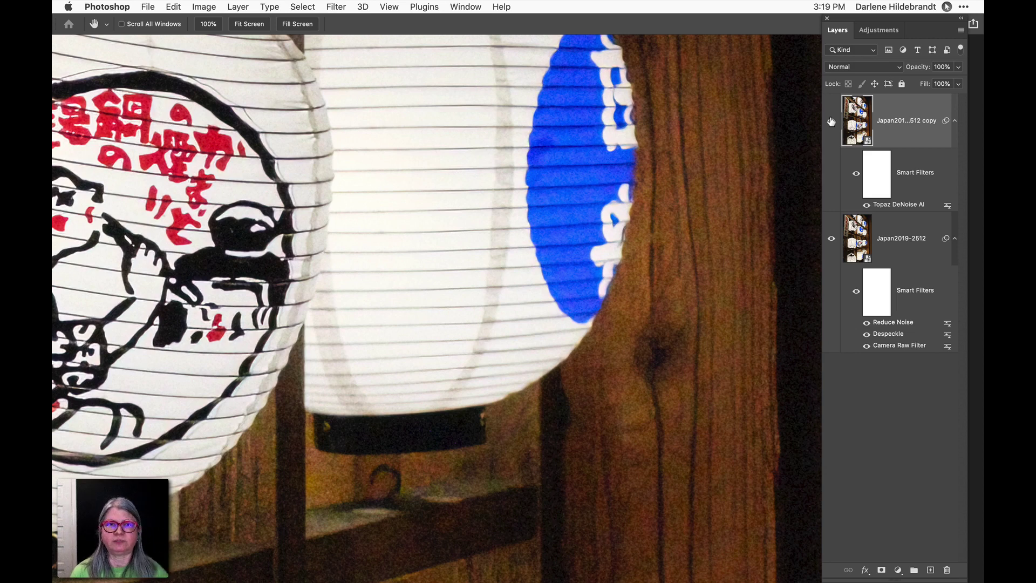
click(896, 224)
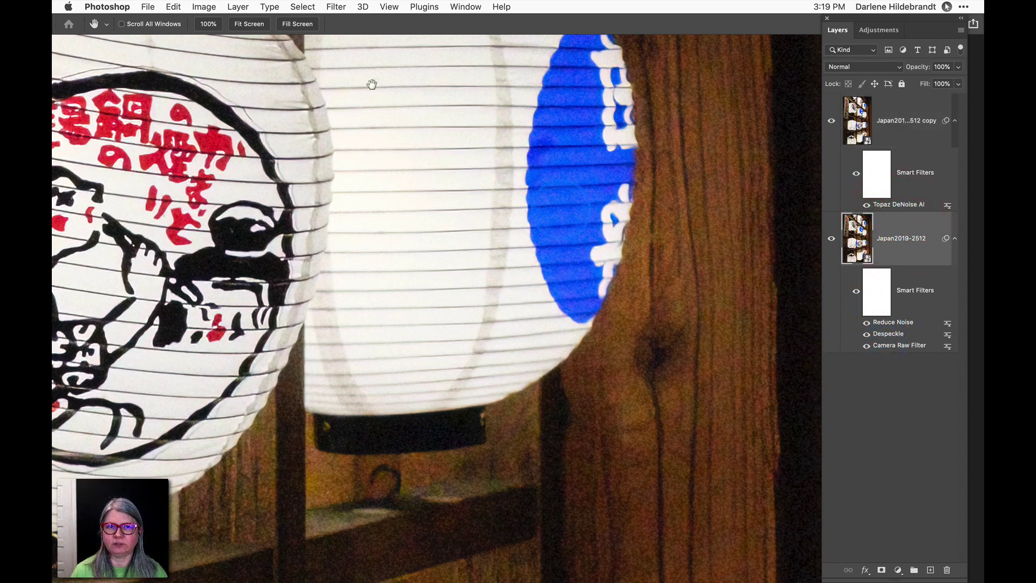
drag(348, 66, 338, 9)
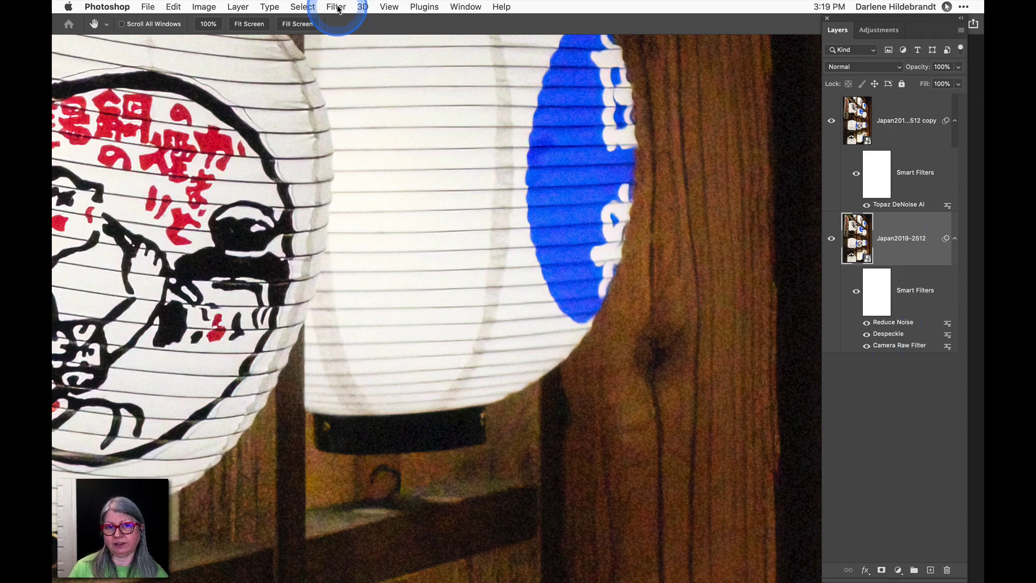
- Review the Filter > Noise menu to show the filters used, then dismiss it unapplied
click(337, 7)
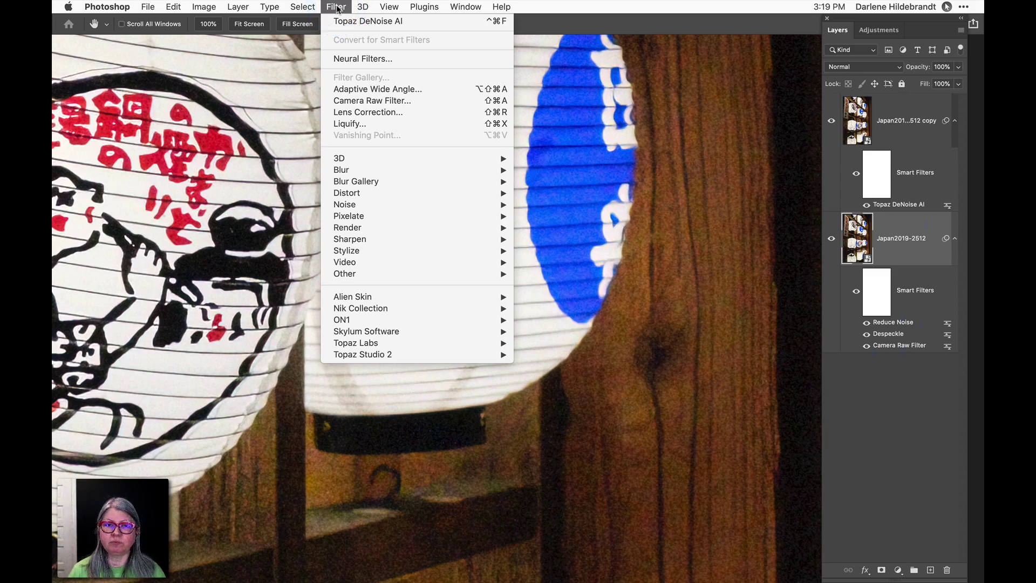
click(355, 103)
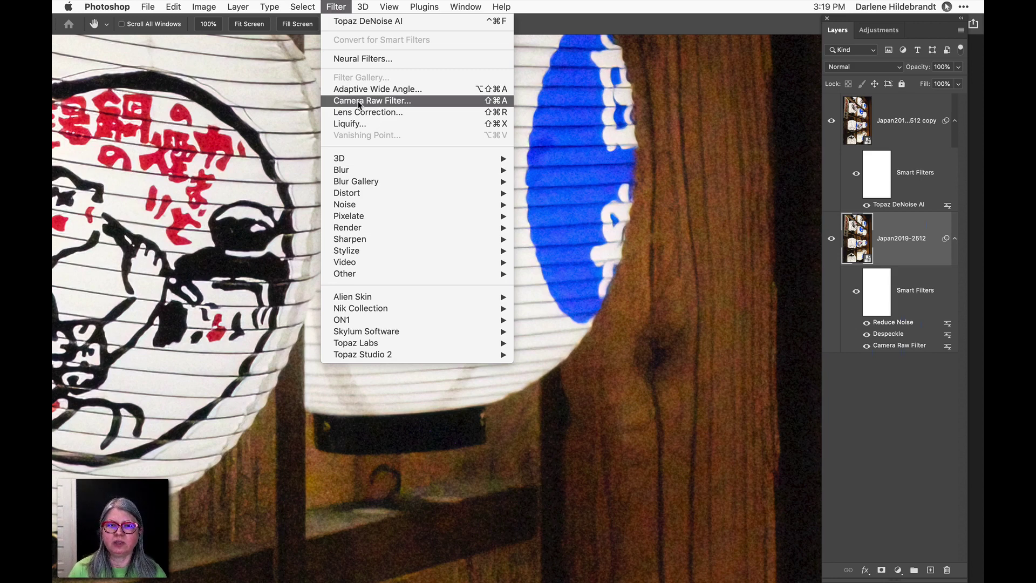
mouse_move(352, 206)
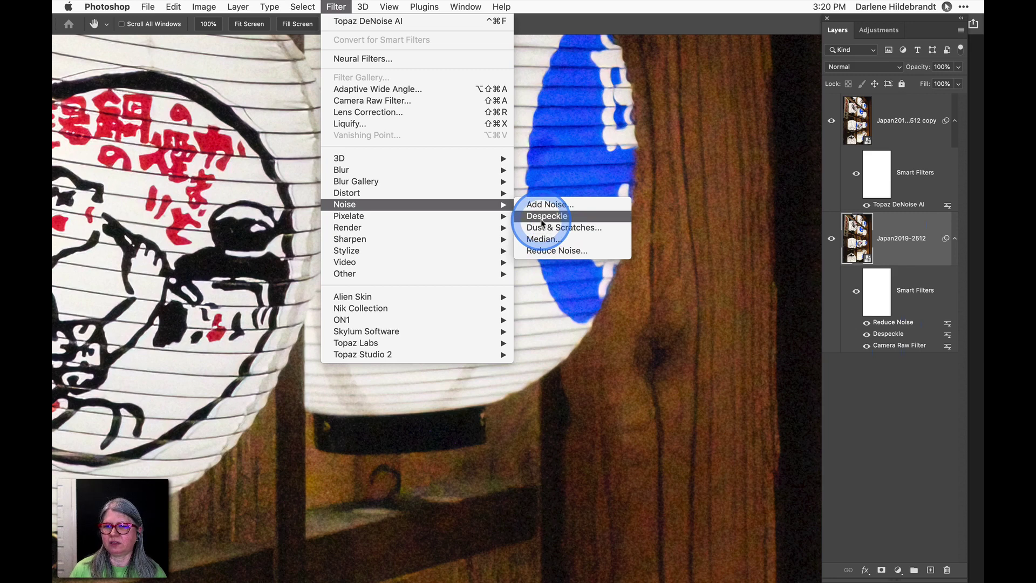
click(895, 400)
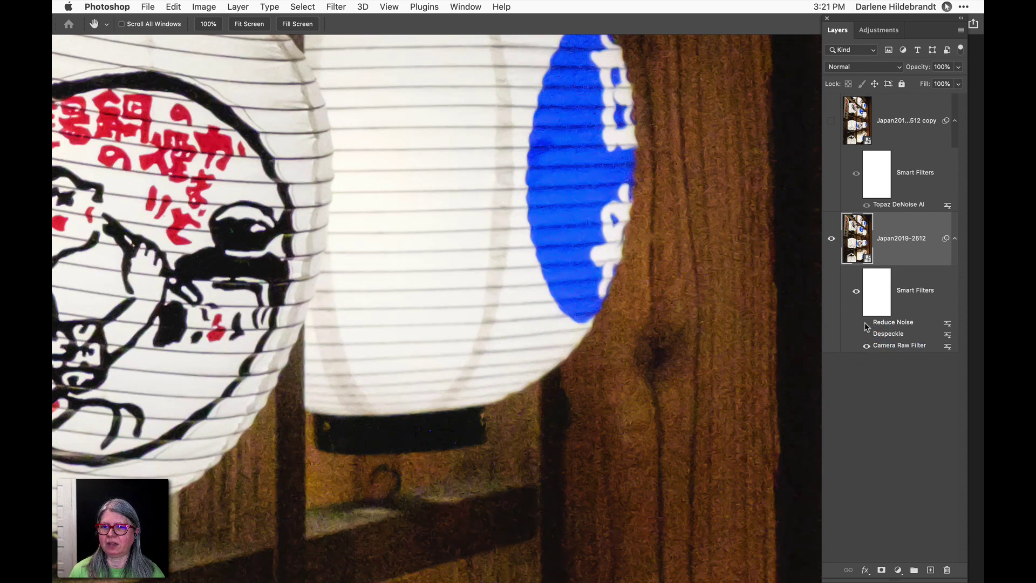
- Re-enable Reduce Noise and Despeckle, then in Lightroom select the original RAF with its edit
click(866, 322)
click(866, 333)
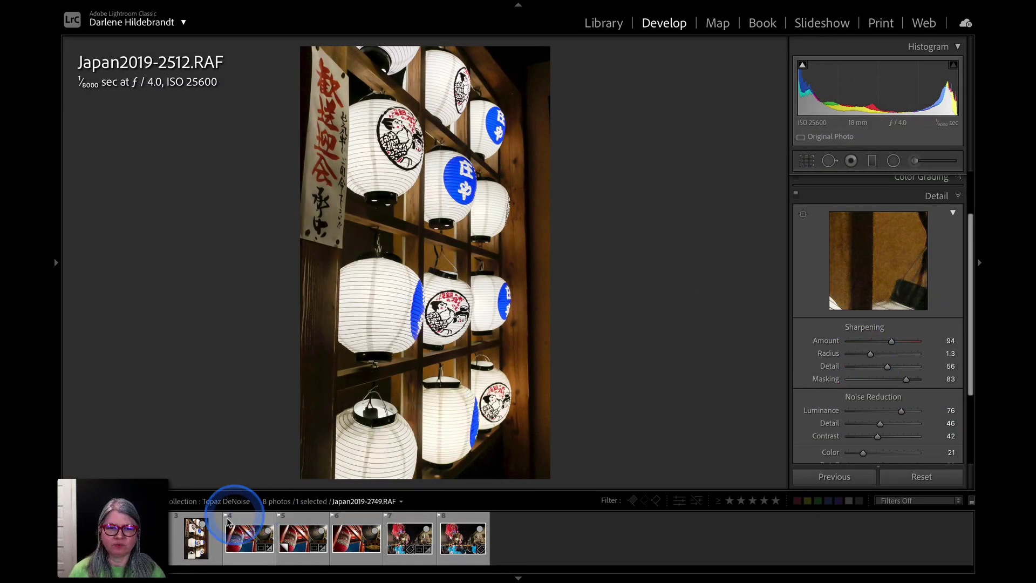
shift+click(191, 540)
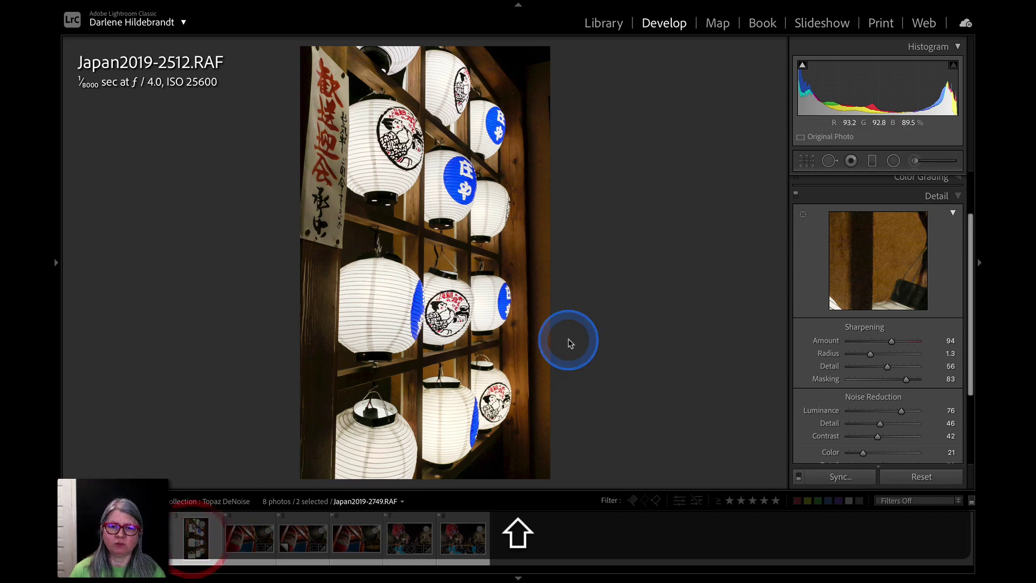
- Compare Japan2019-2512.RAF and its PSD at 1:1, panels hidden, panning across the lantern's painted figure
key(c)
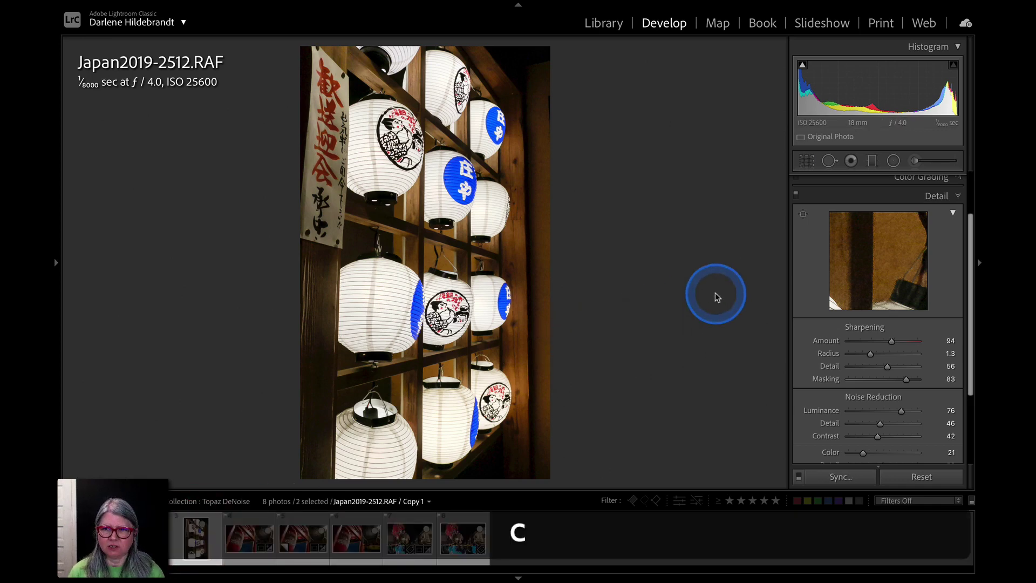
key(Tab)
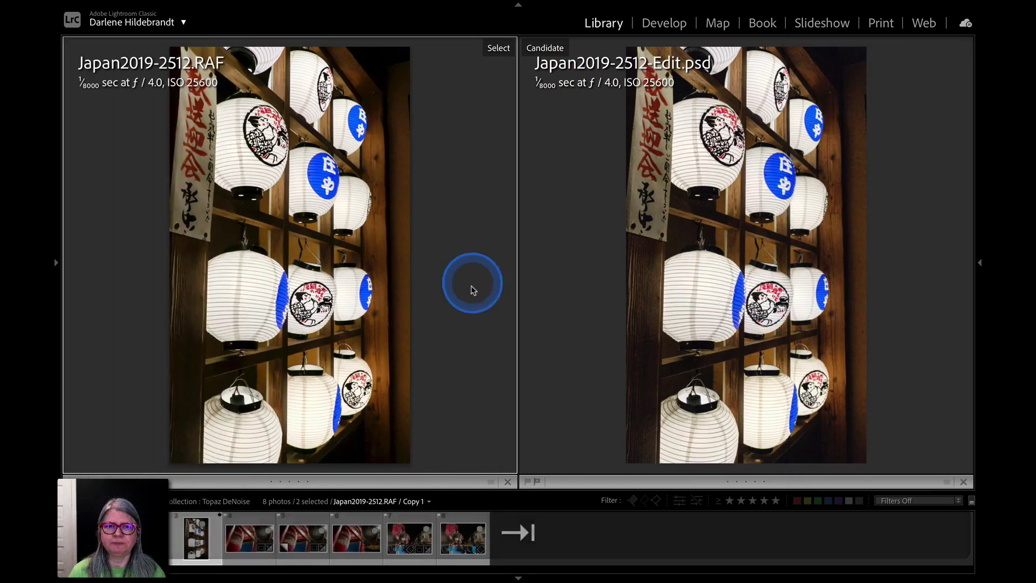
click(370, 297)
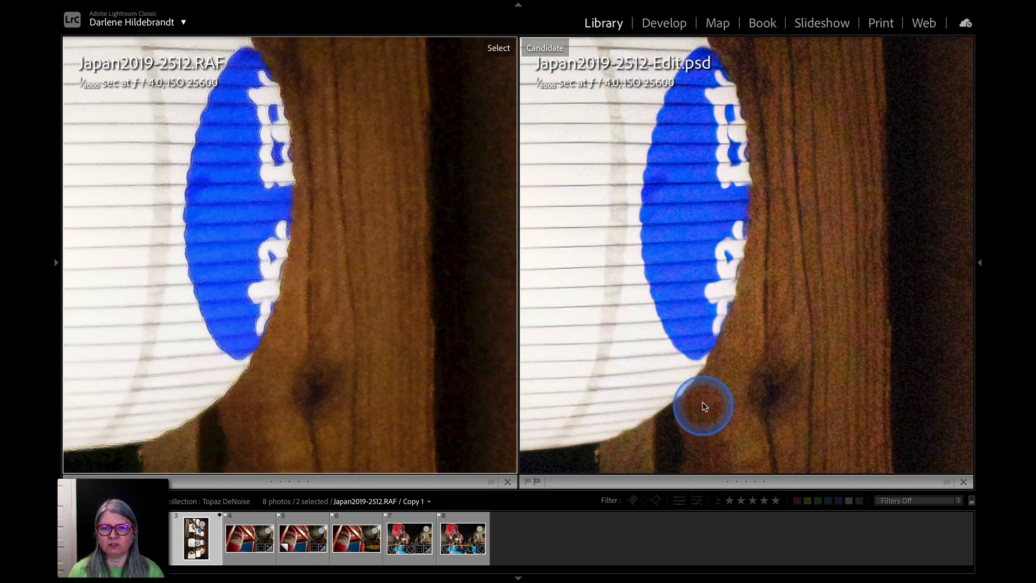
drag(668, 335, 881, 291)
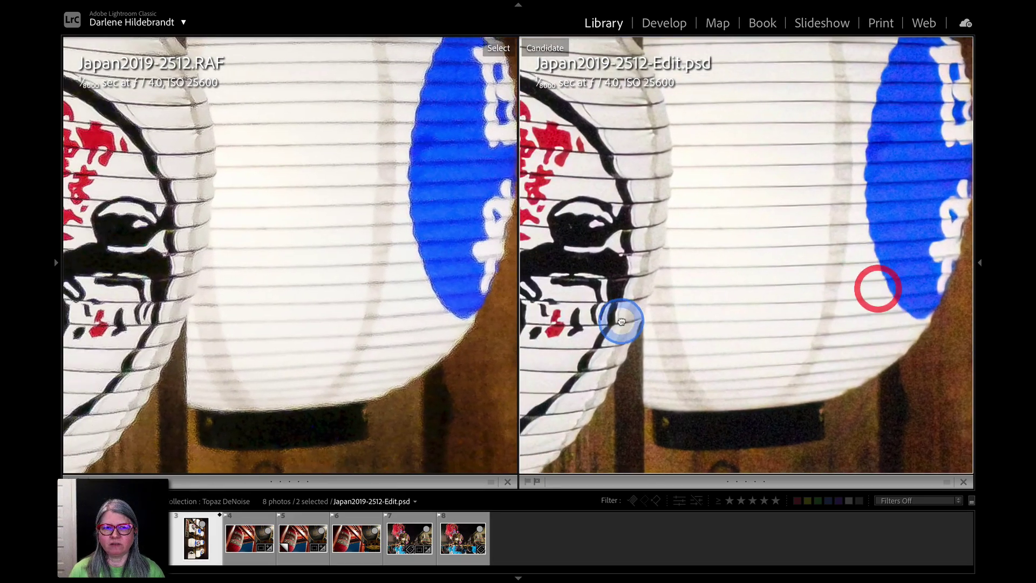
mouse_move(620, 319)
mouse_down()
mouse_move(751, 308)
mouse_move(853, 324)
mouse_up()
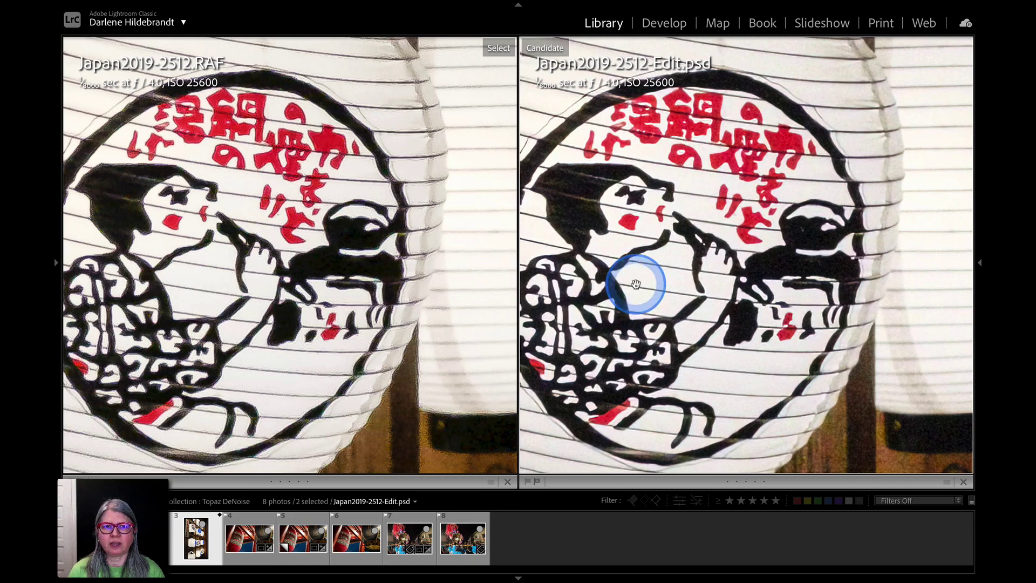
drag(632, 282, 673, 254)
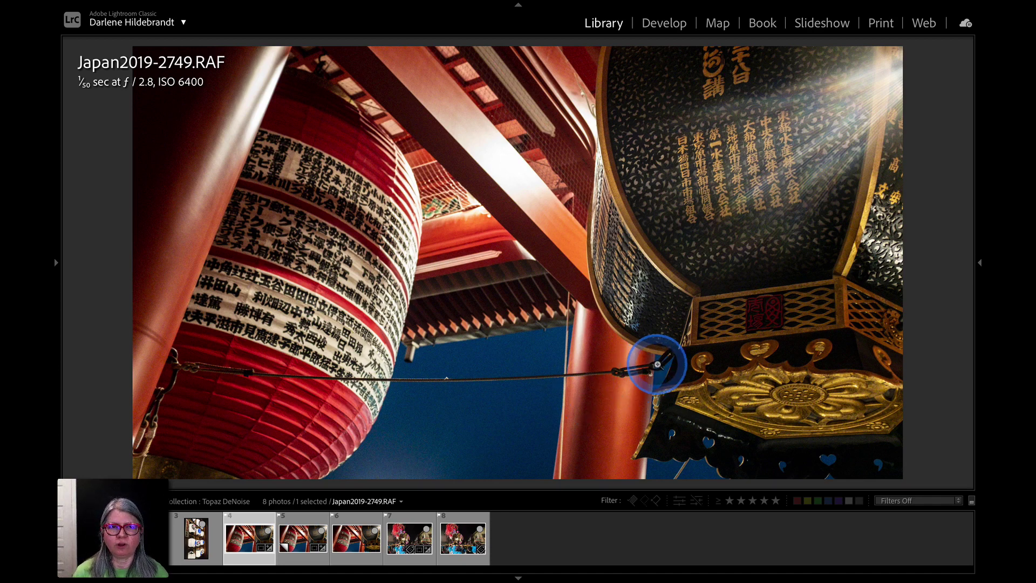
click(655, 363)
drag(680, 308, 502, 306)
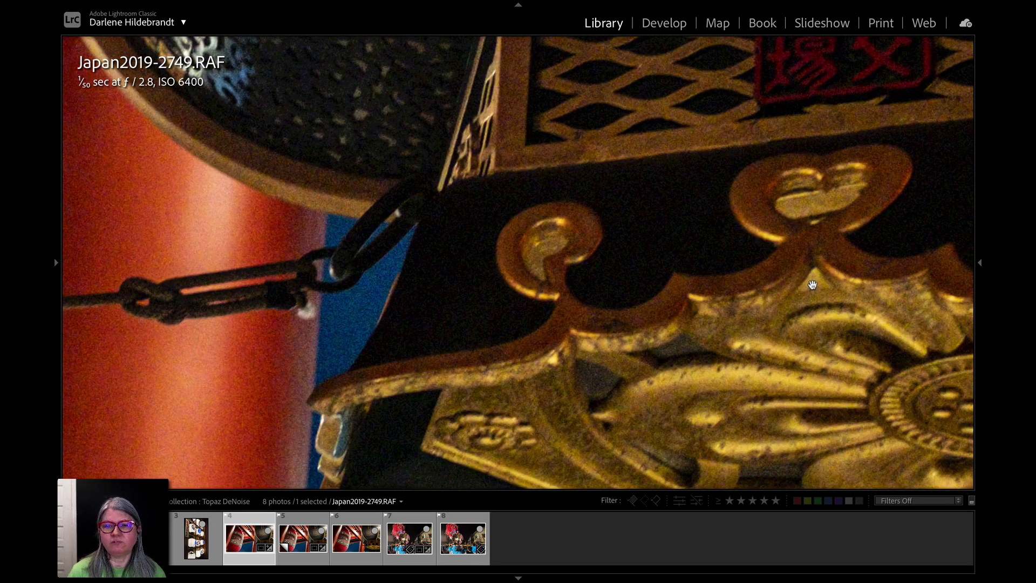
key(Tab)
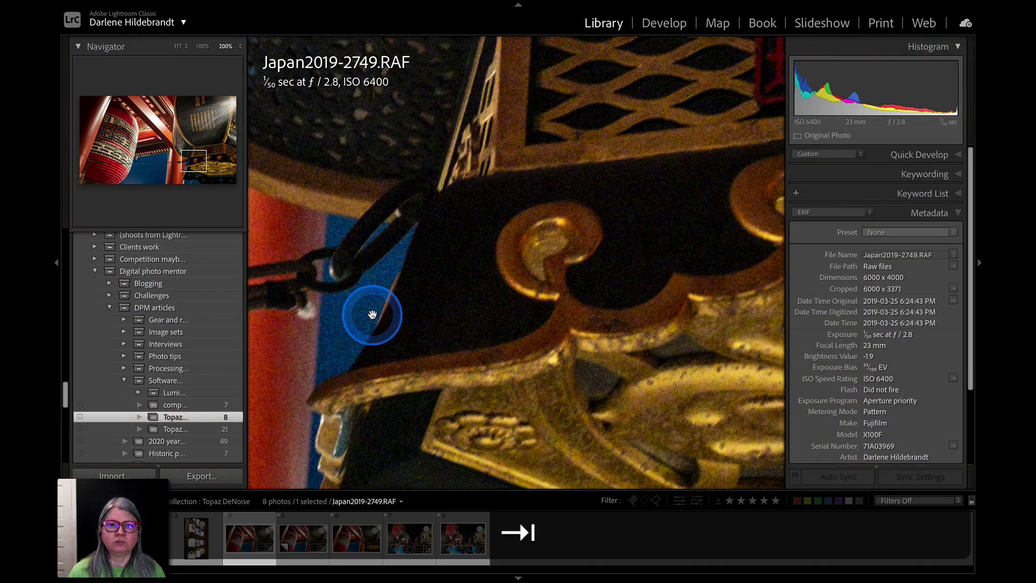
key(Tab)
drag(398, 281, 521, 262)
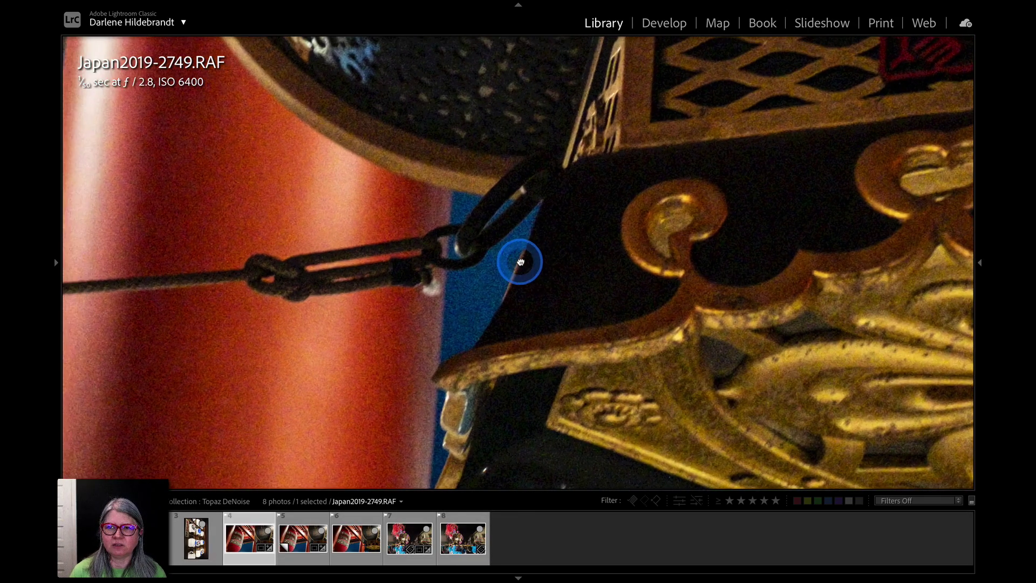
drag(606, 204, 604, 259)
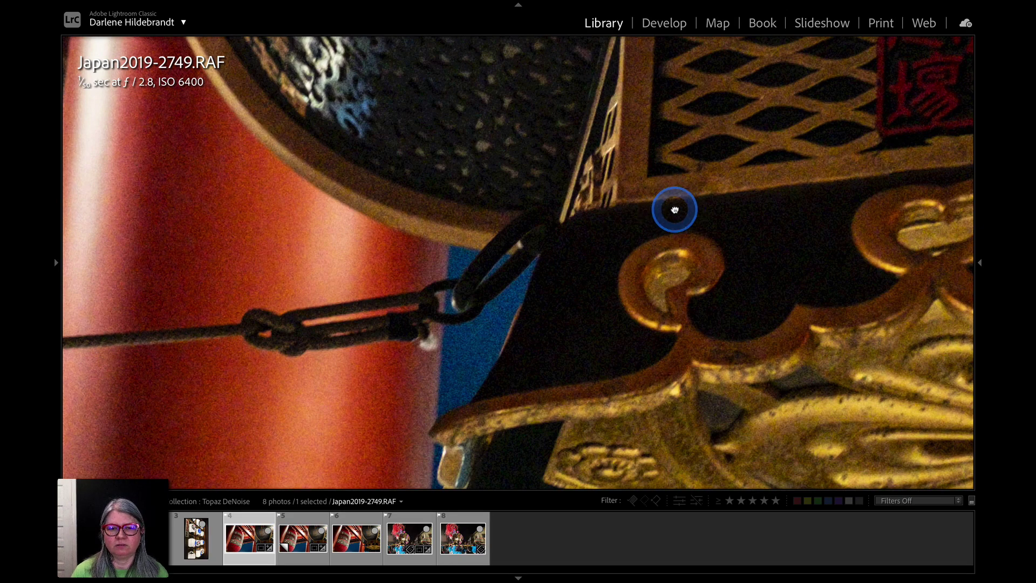
drag(674, 210, 728, 142)
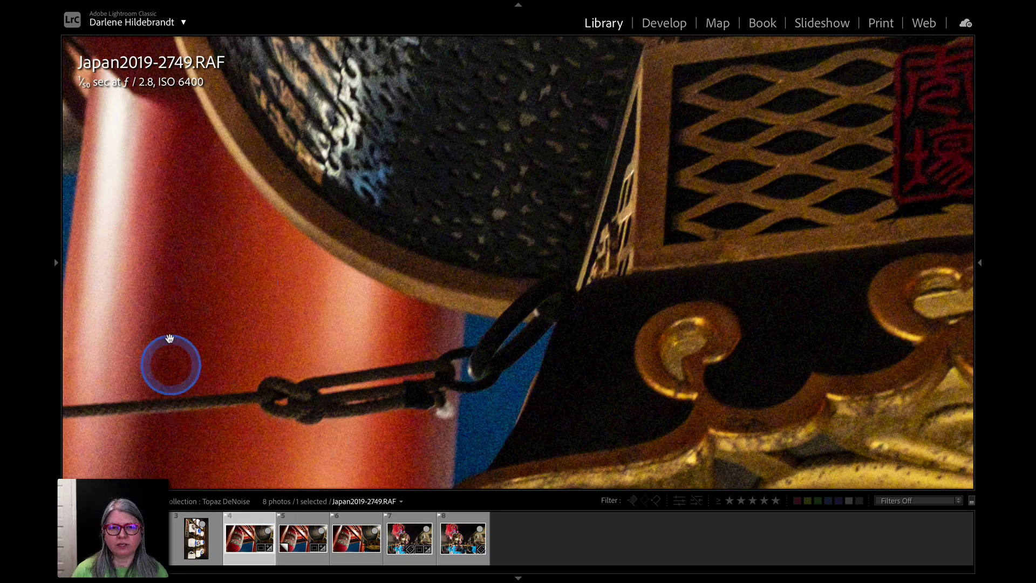
drag(756, 167, 653, 343)
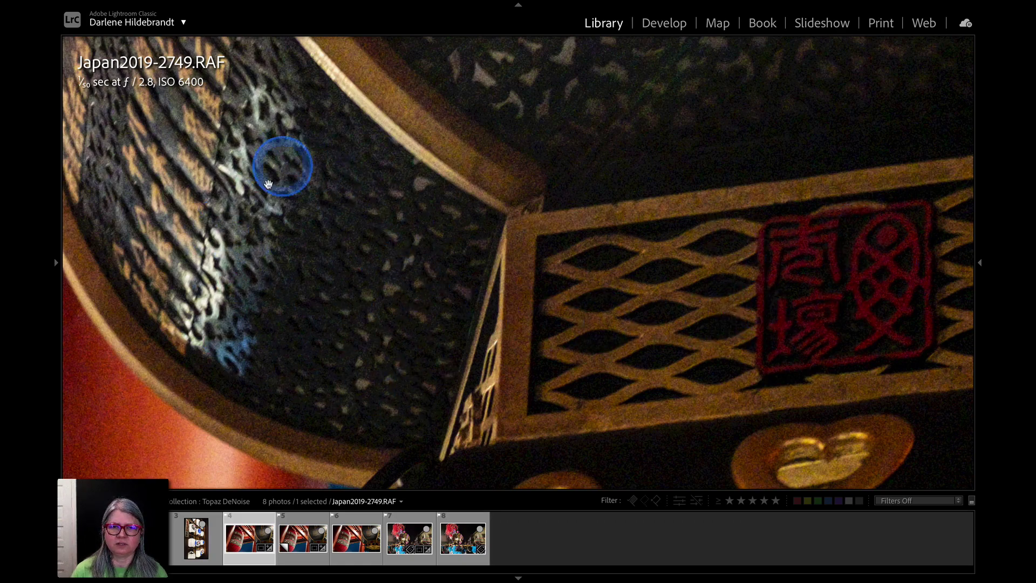
click(400, 302)
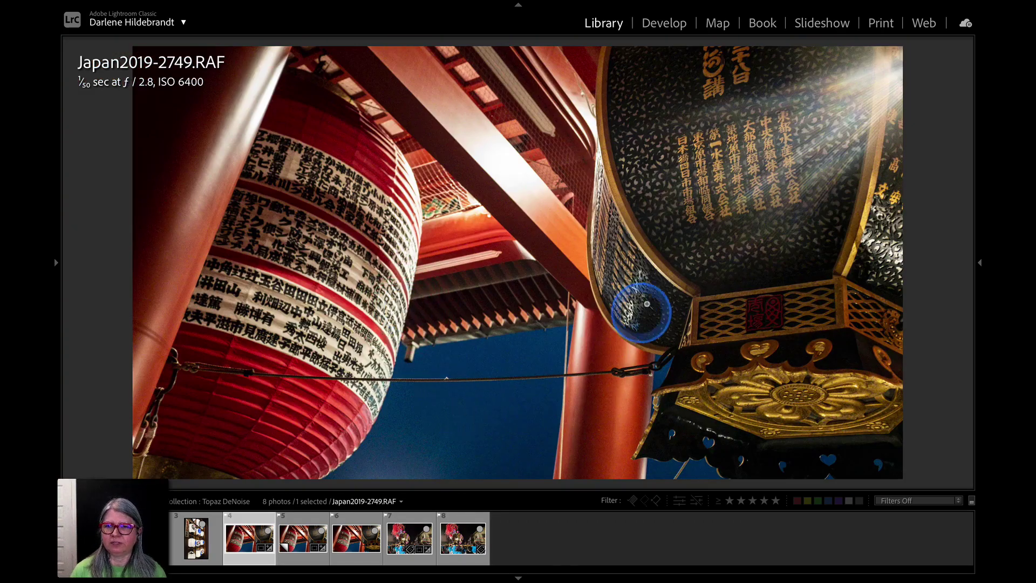
- Zoom Copy 1 onto the lattice and red seal, then step through the RAF, Copy 1 and Edit-2.tif
click(304, 544)
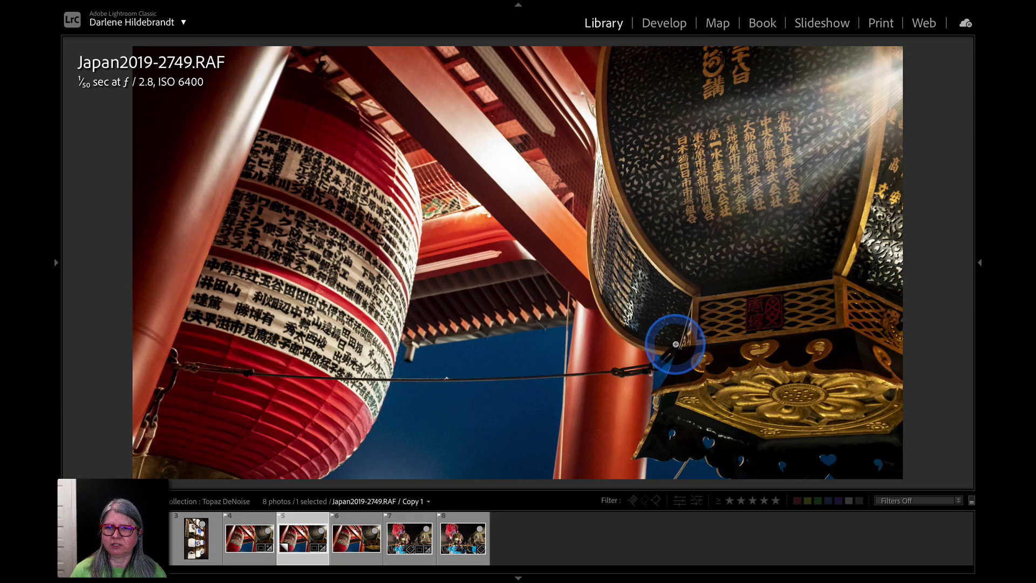
click(673, 345)
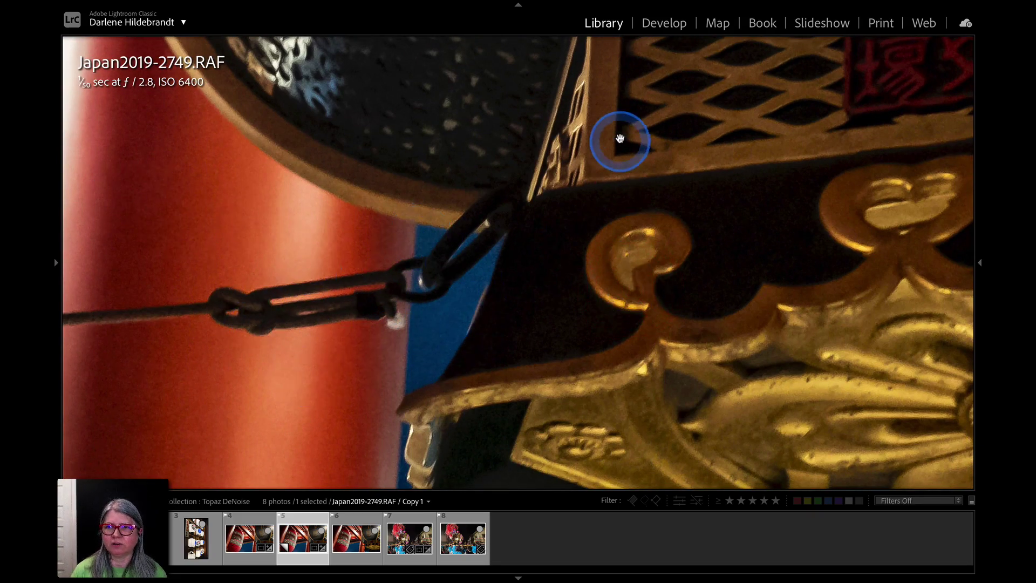
drag(620, 139, 480, 359)
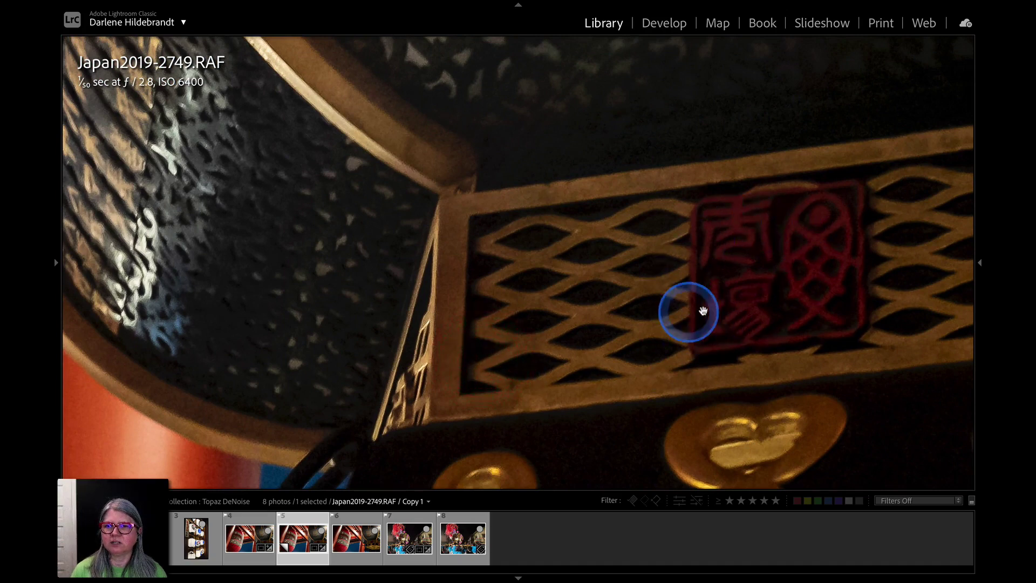
key(Left)
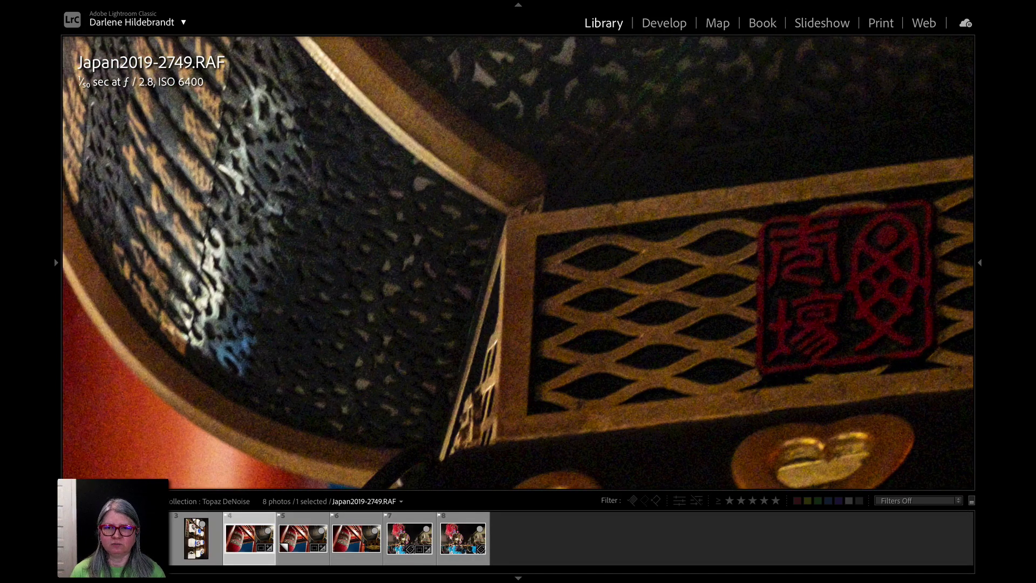
key(Right)
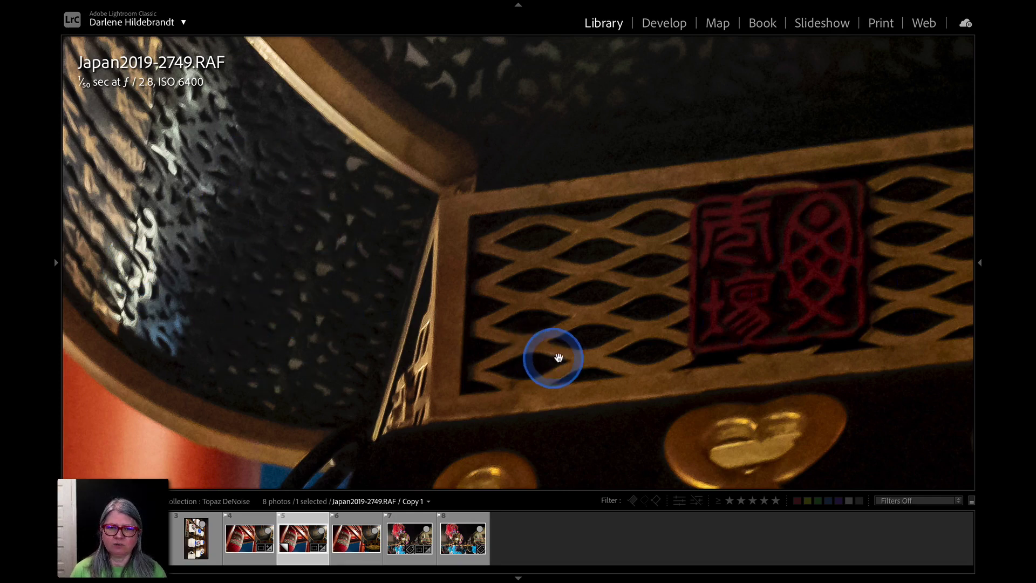
key(Right)
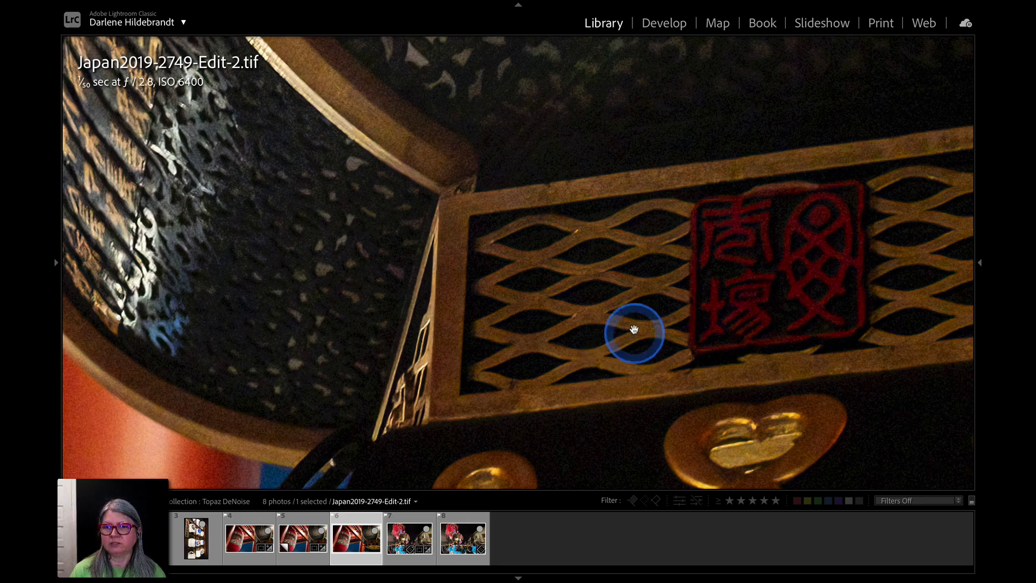
key(Left)
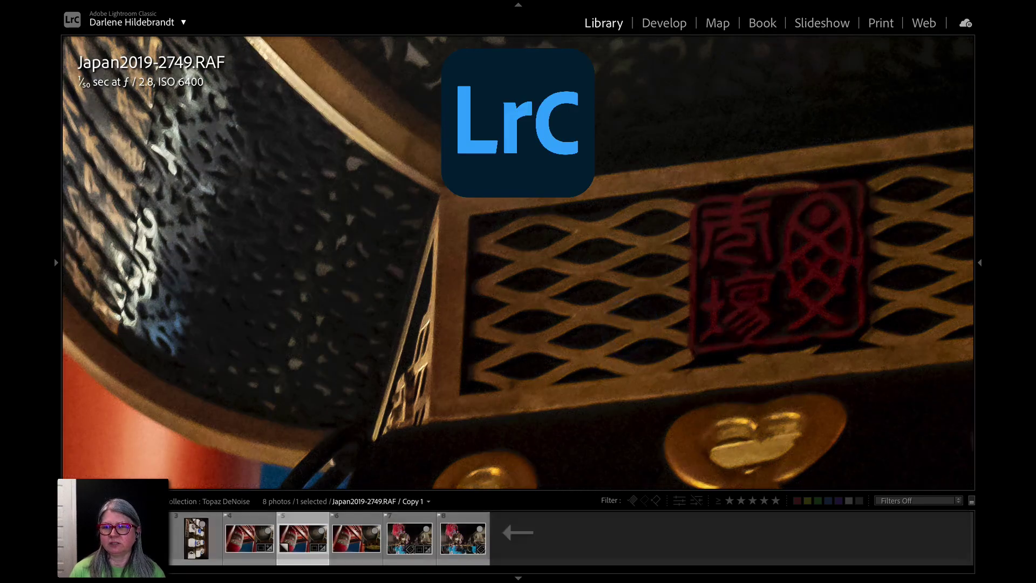
key(Right)
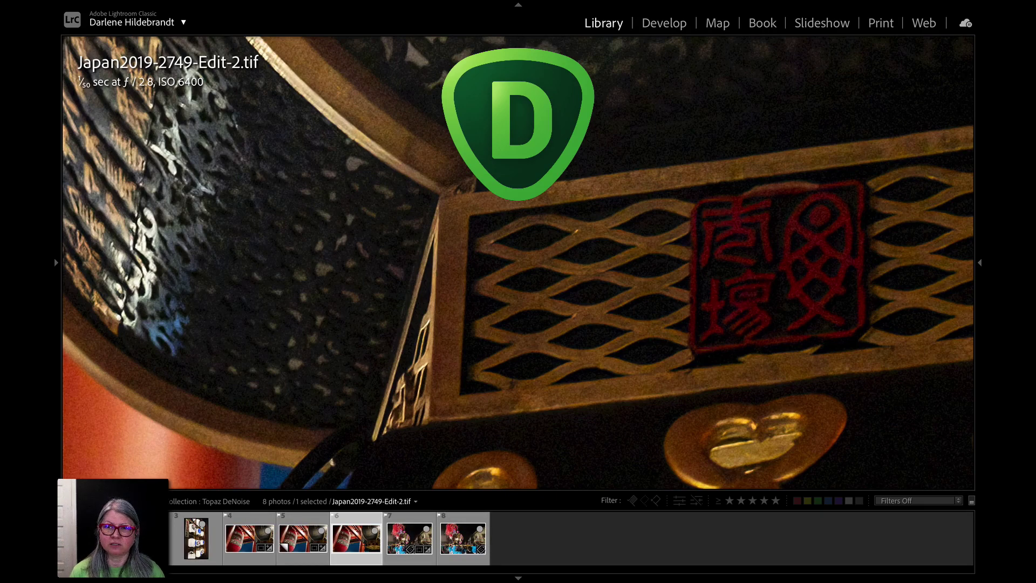
key(Left)
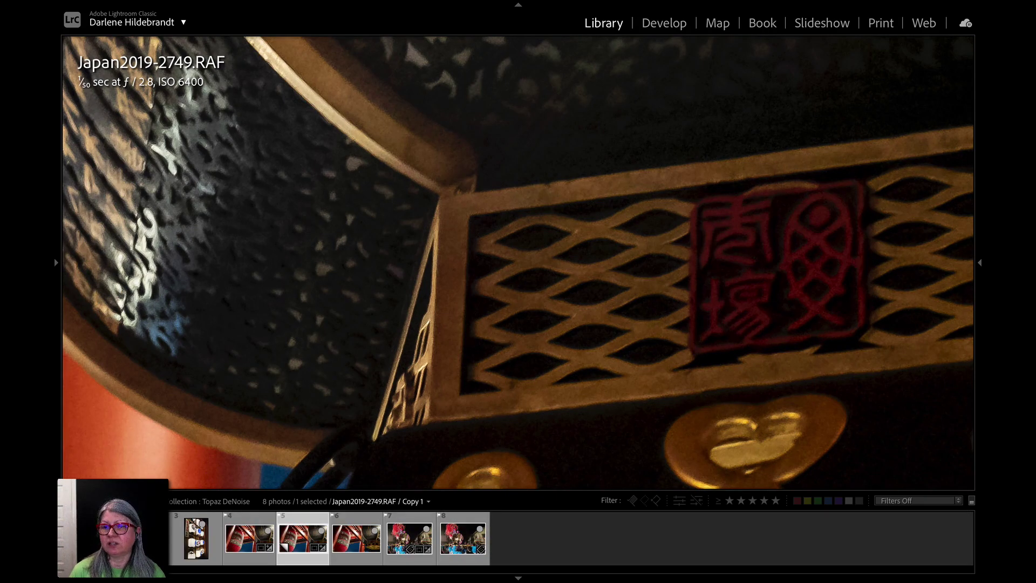
key(Left)
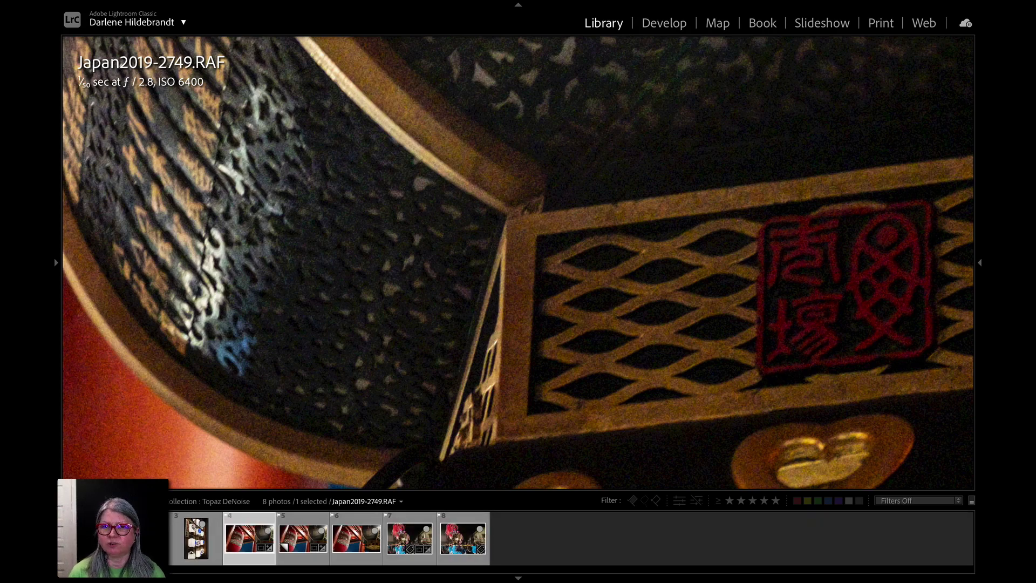
key(Right)
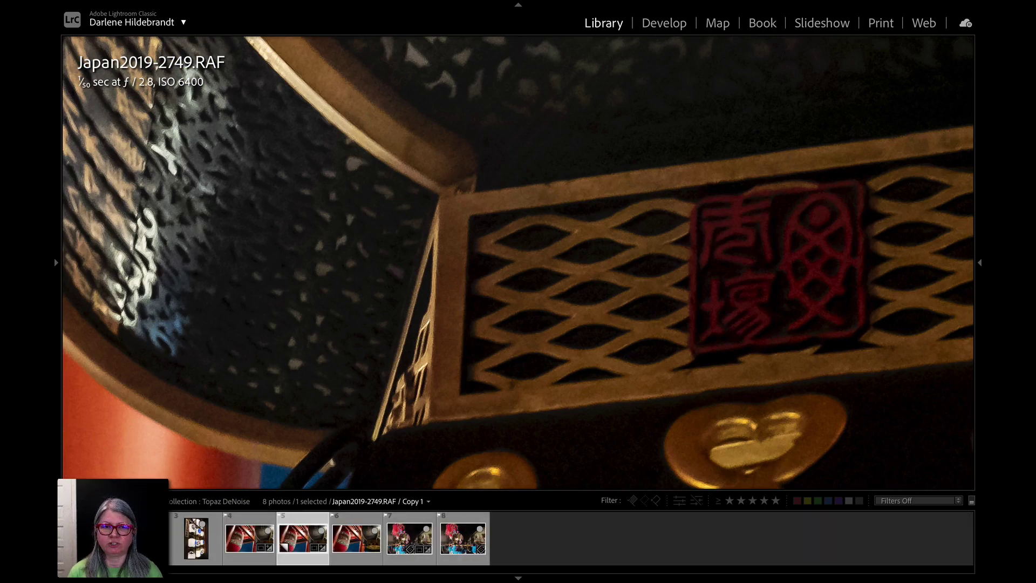
key(Right)
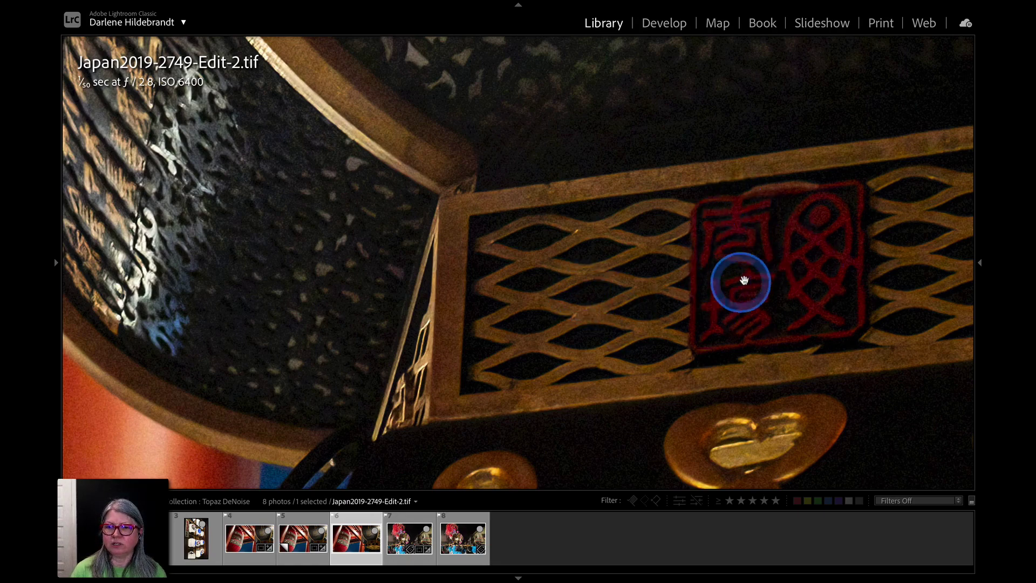
drag(381, 359, 553, 201)
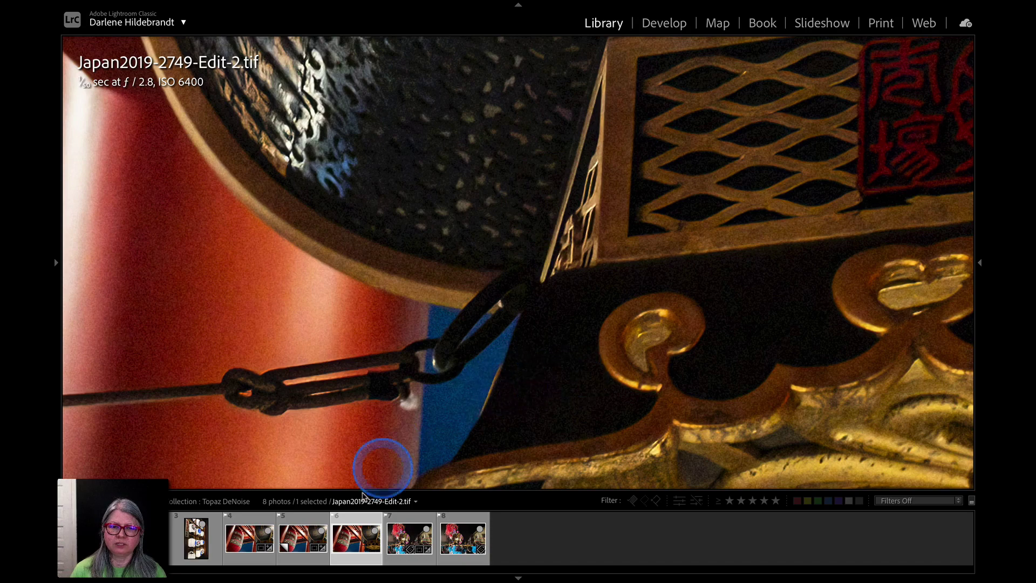
click(249, 538)
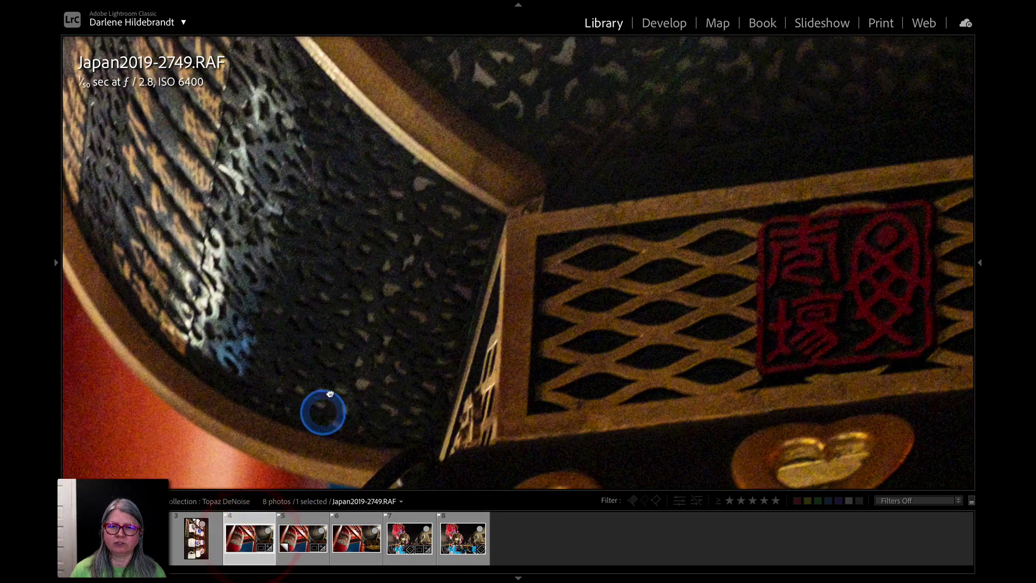
drag(321, 412, 365, 134)
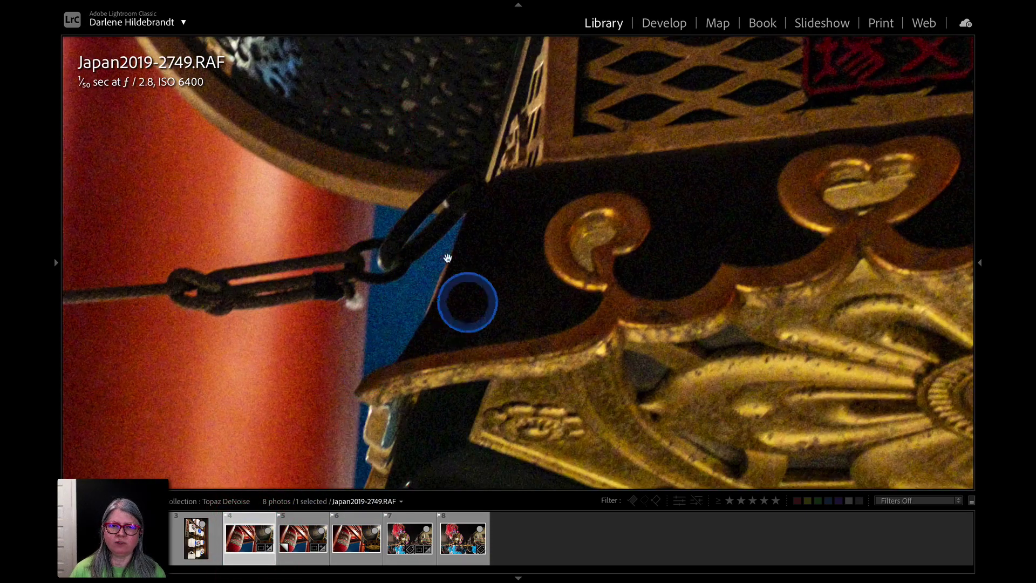
drag(639, 192, 541, 341)
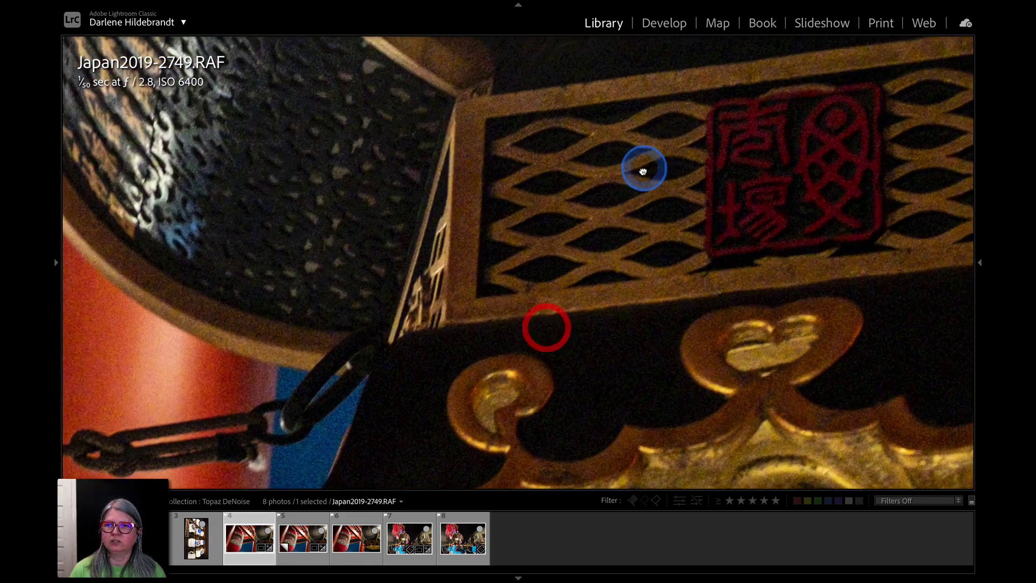
drag(641, 167, 633, 181)
click(353, 540)
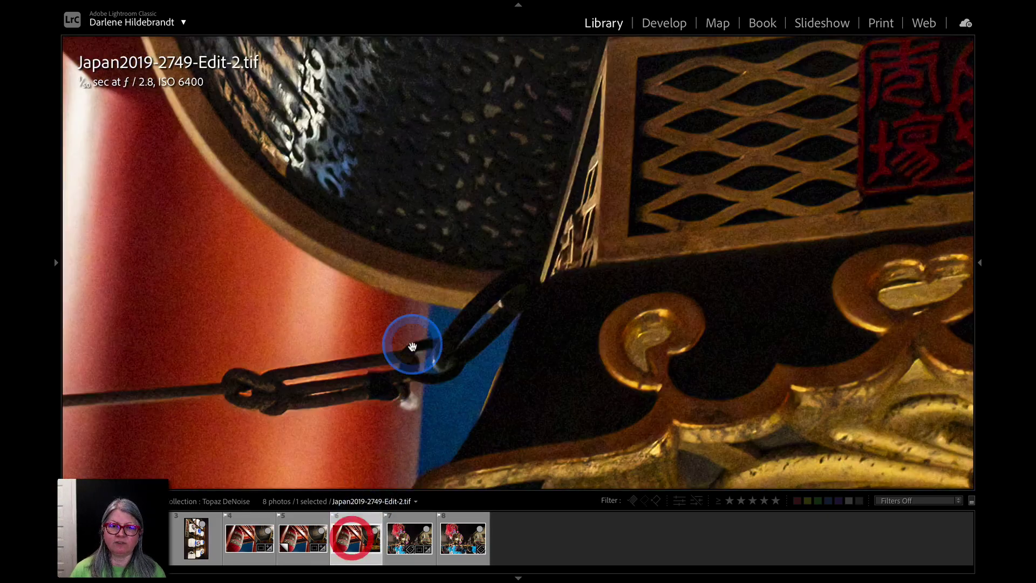
drag(599, 273, 408, 350)
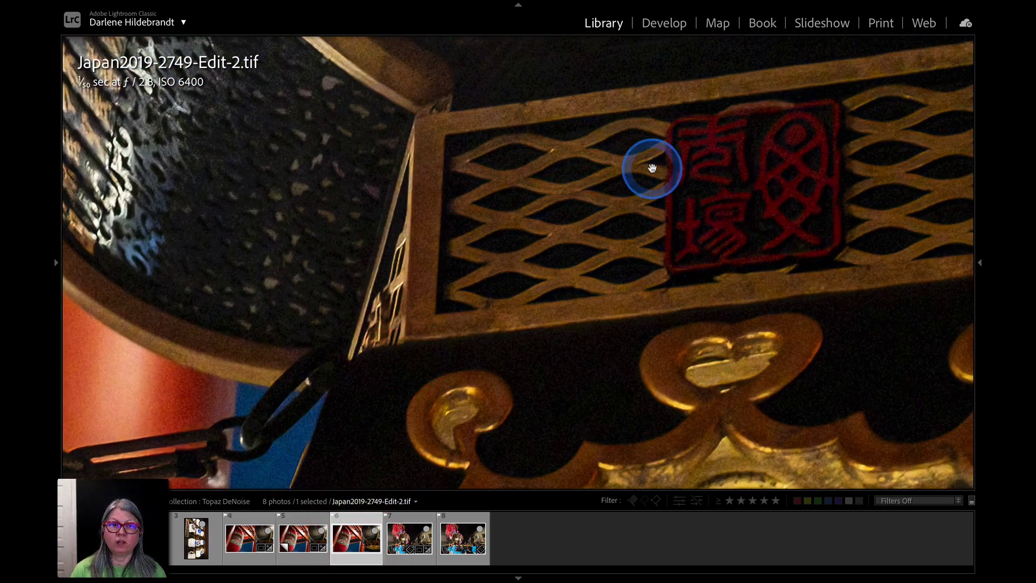
mouse_move(540, 185)
mouse_down()
mouse_move(407, 185)
mouse_move(556, 291)
mouse_up()
mouse_move(381, 92)
mouse_down()
mouse_move(443, 168)
mouse_move(475, 178)
mouse_up()
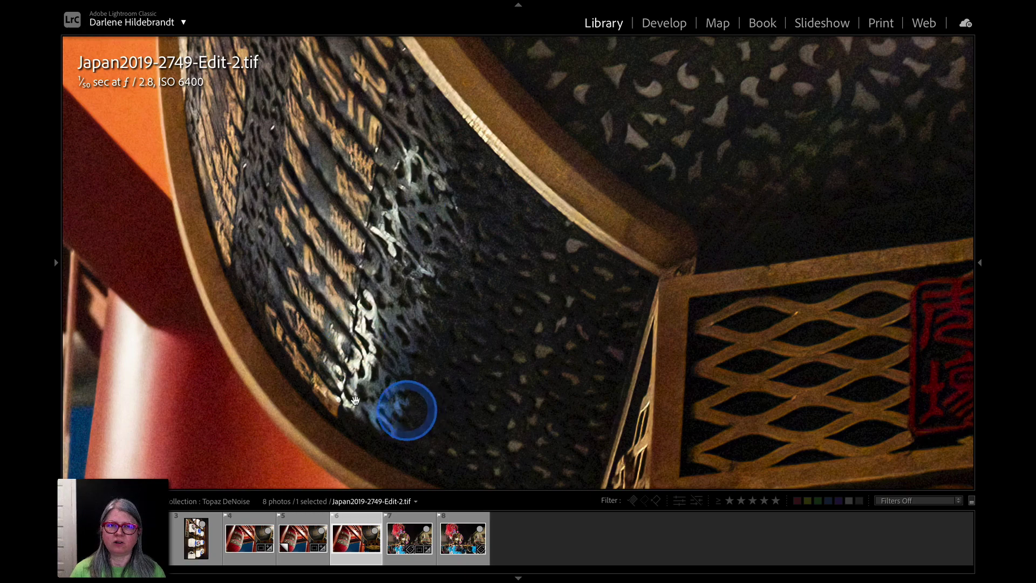
click(301, 532)
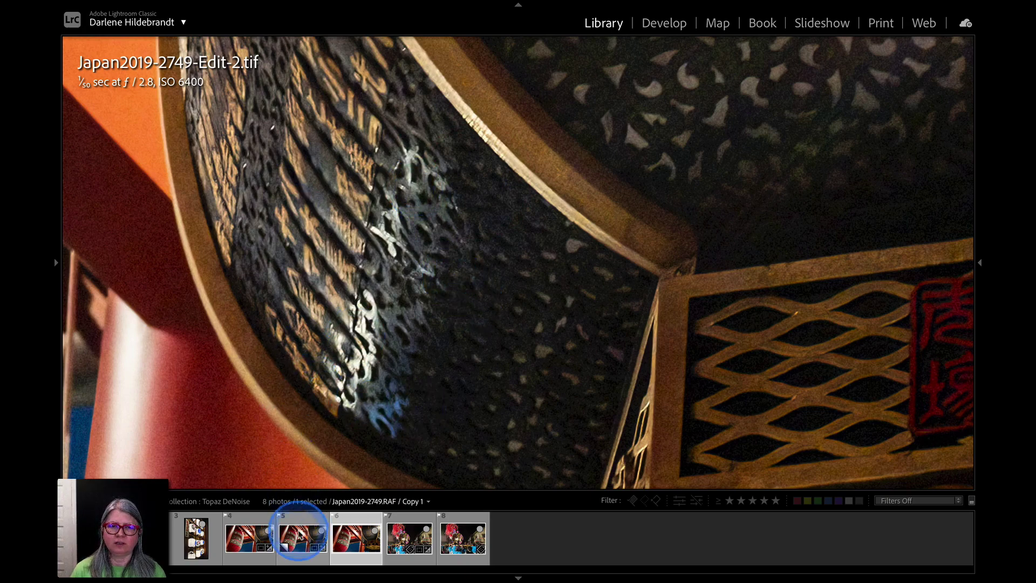
drag(271, 265, 466, 337)
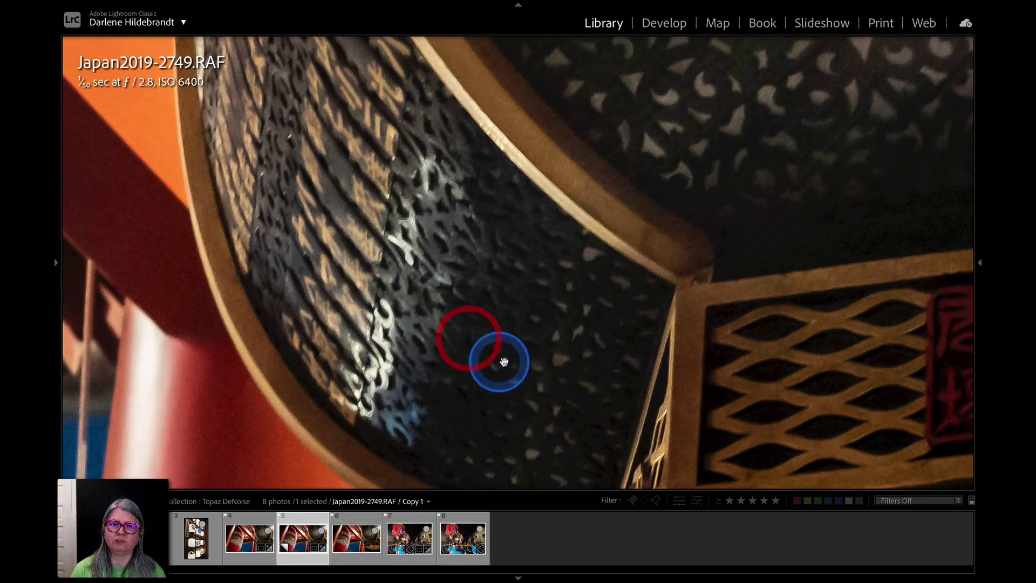
key(Right)
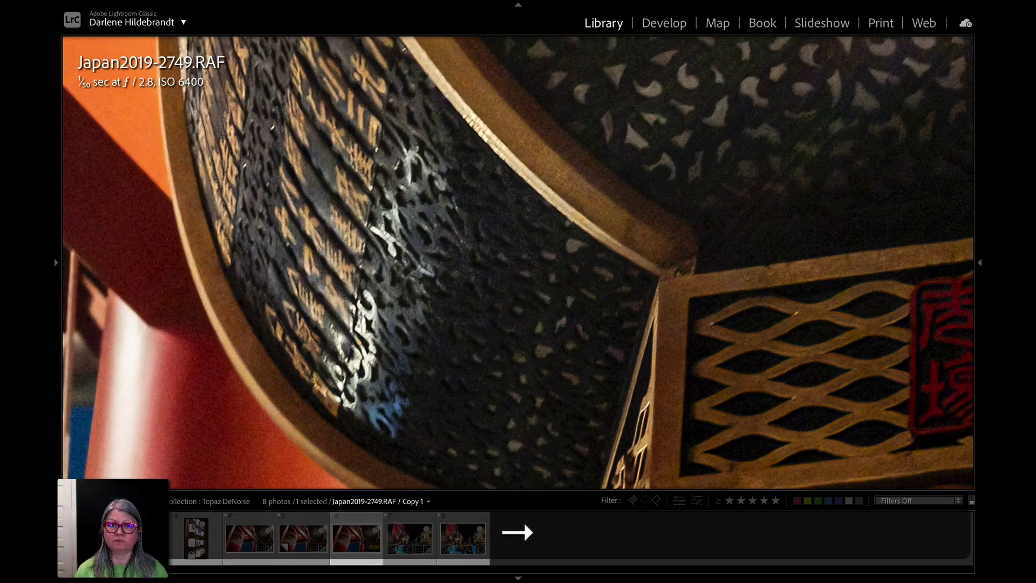
key(Left)
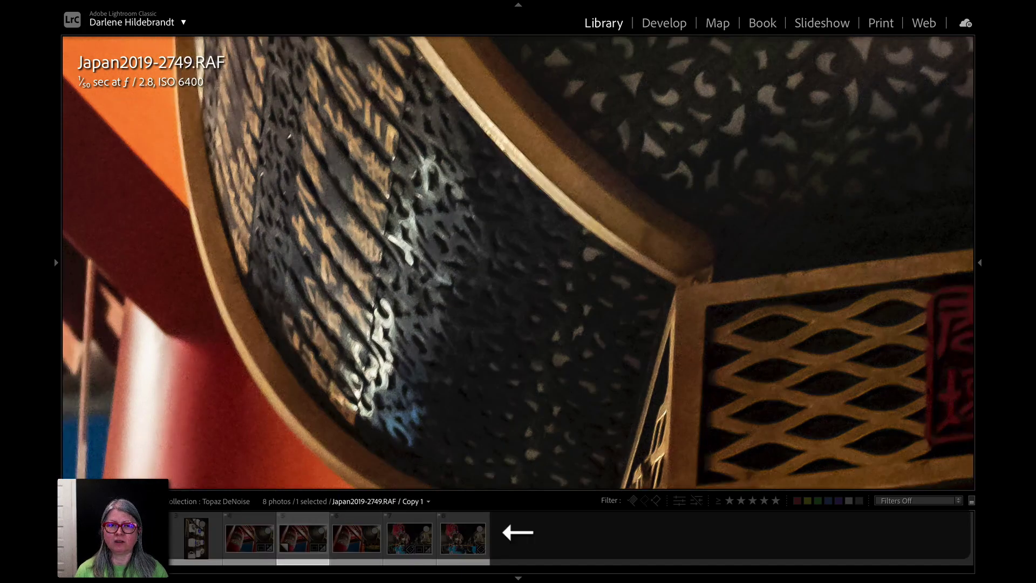
key(Right)
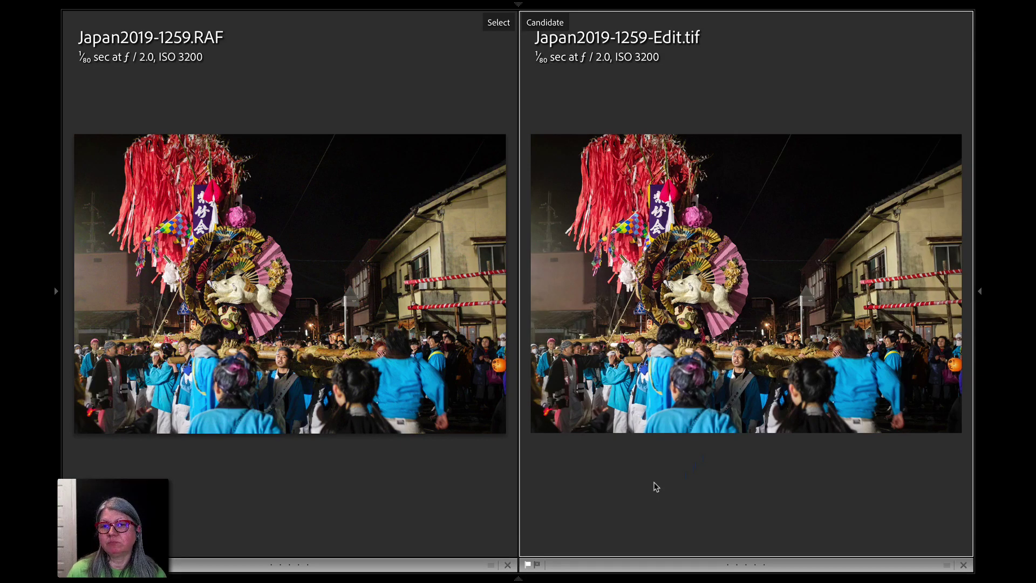
- Make the RAF active, zoom both to 1:1, and pan across the white cat figure, drum and pink fan
click(262, 302)
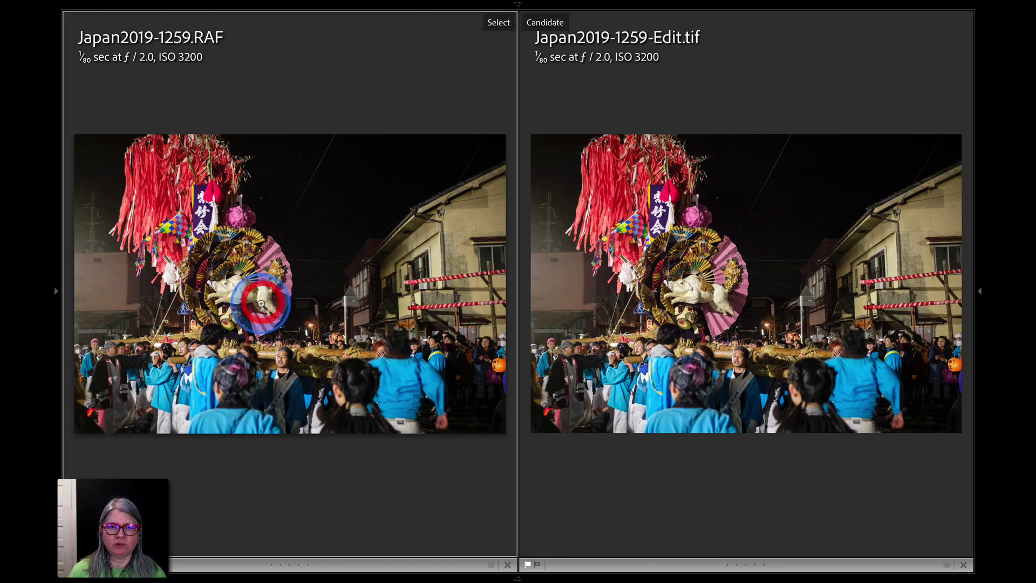
click(243, 313)
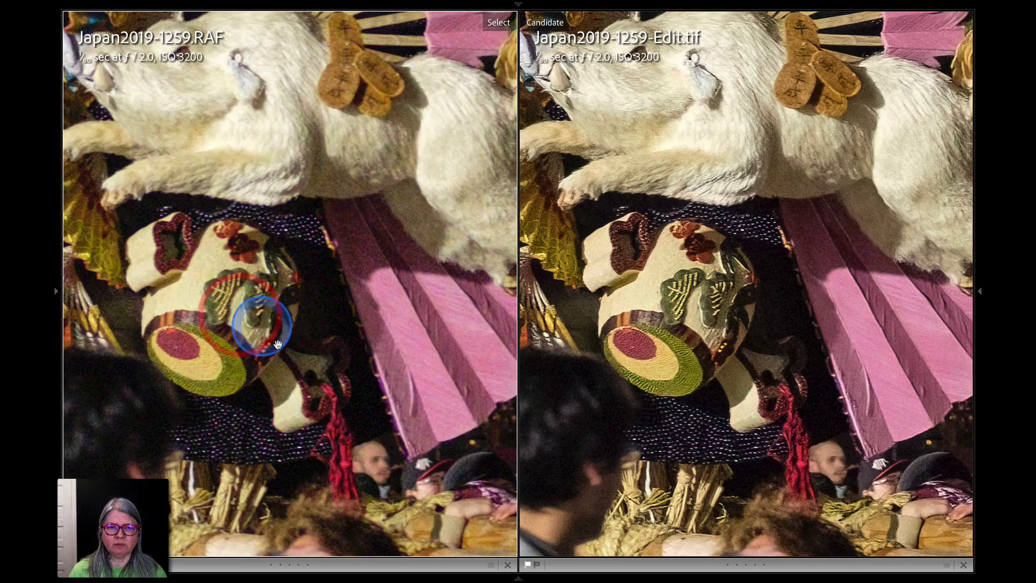
drag(331, 221, 284, 281)
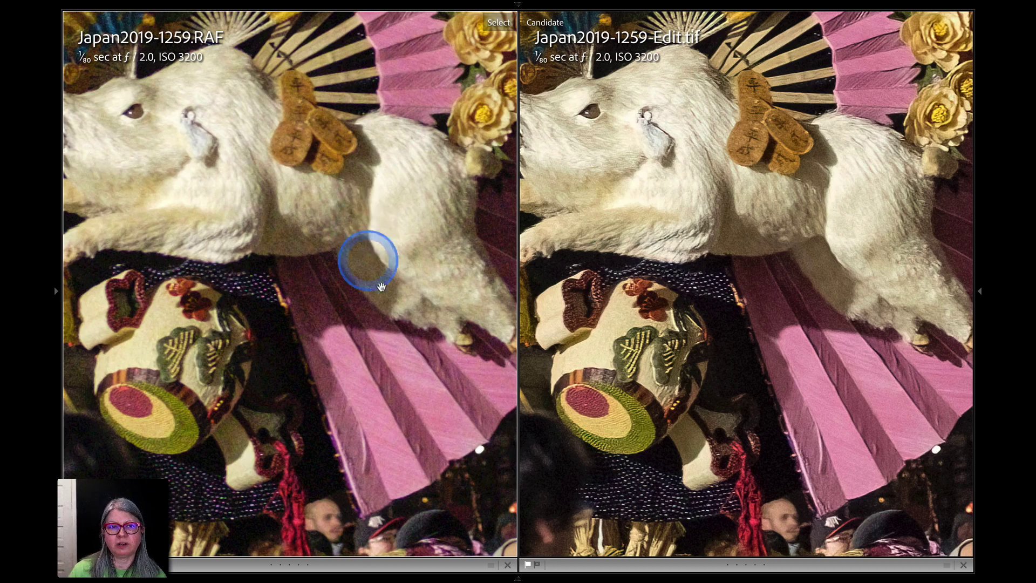
drag(416, 234, 331, 258)
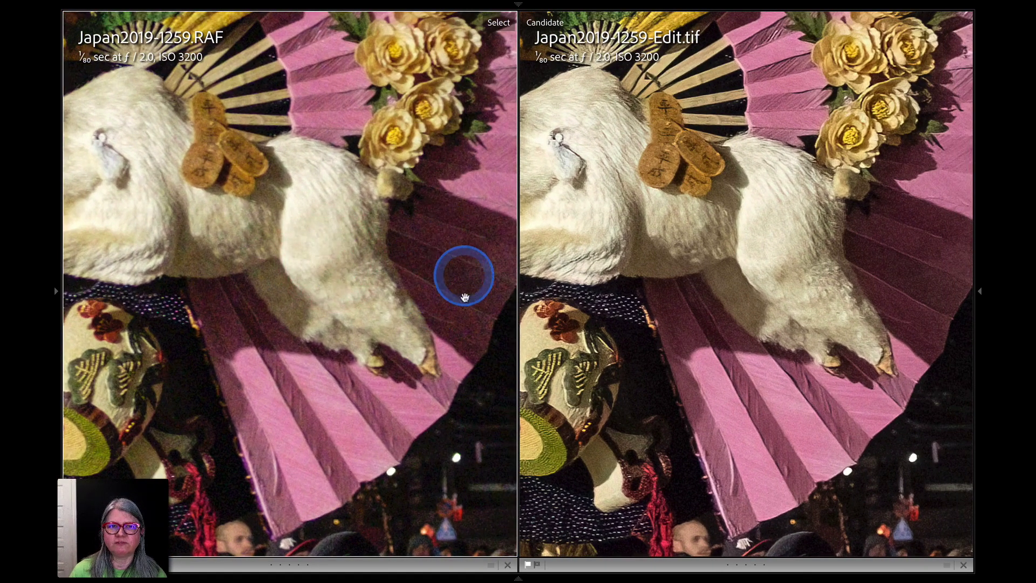
drag(266, 303, 330, 294)
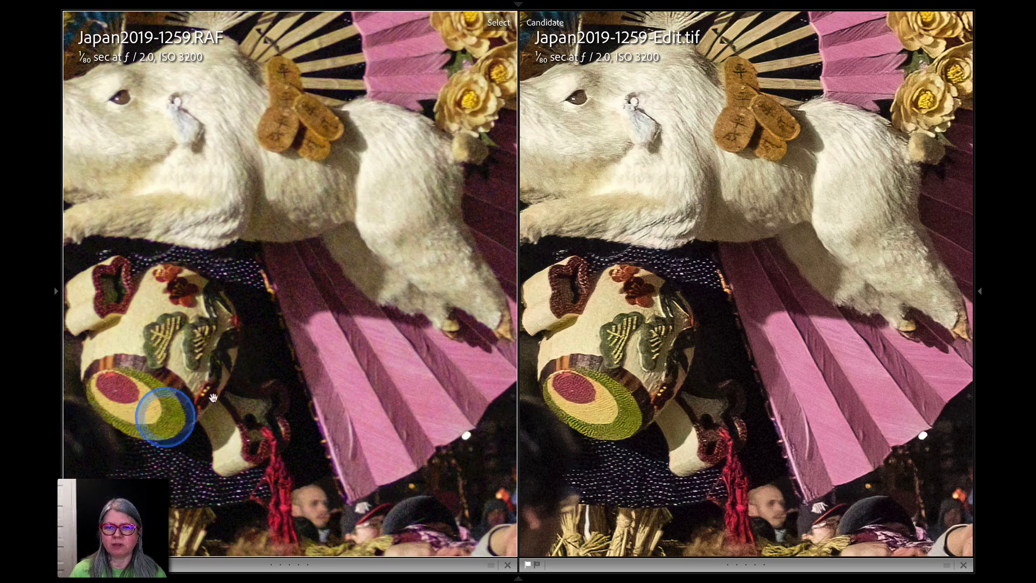
drag(176, 394, 313, 300)
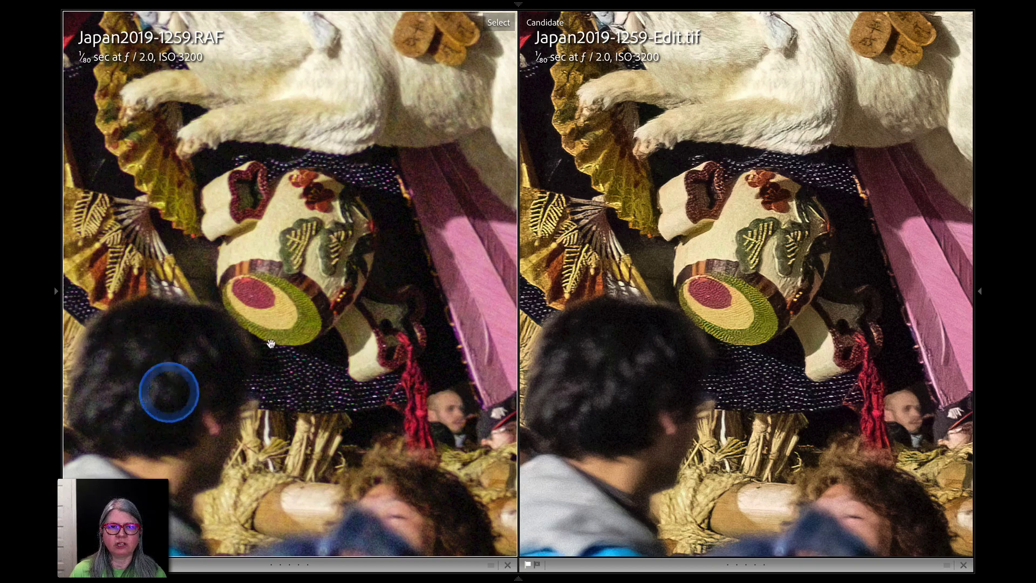
drag(384, 164, 177, 287)
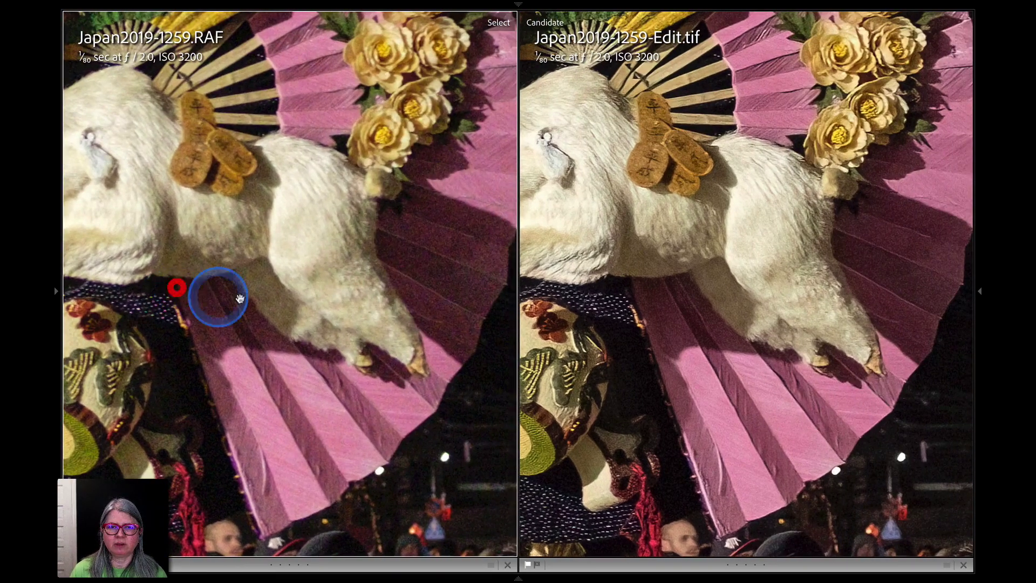
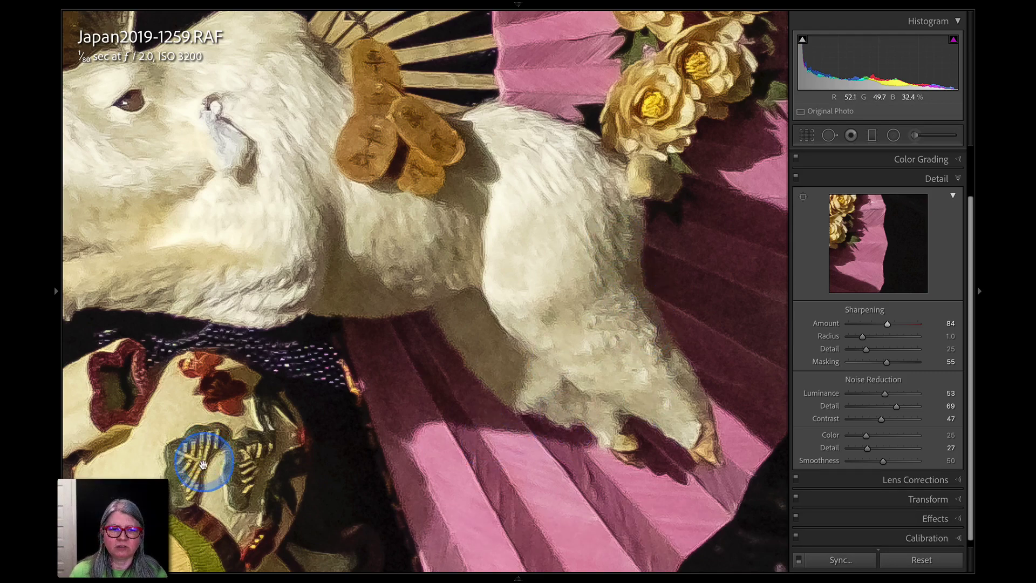
- On the boar close-up, set sharpening Detail to 21 and noise-reduction Detail to 92, then advance
drag(194, 464, 202, 388)
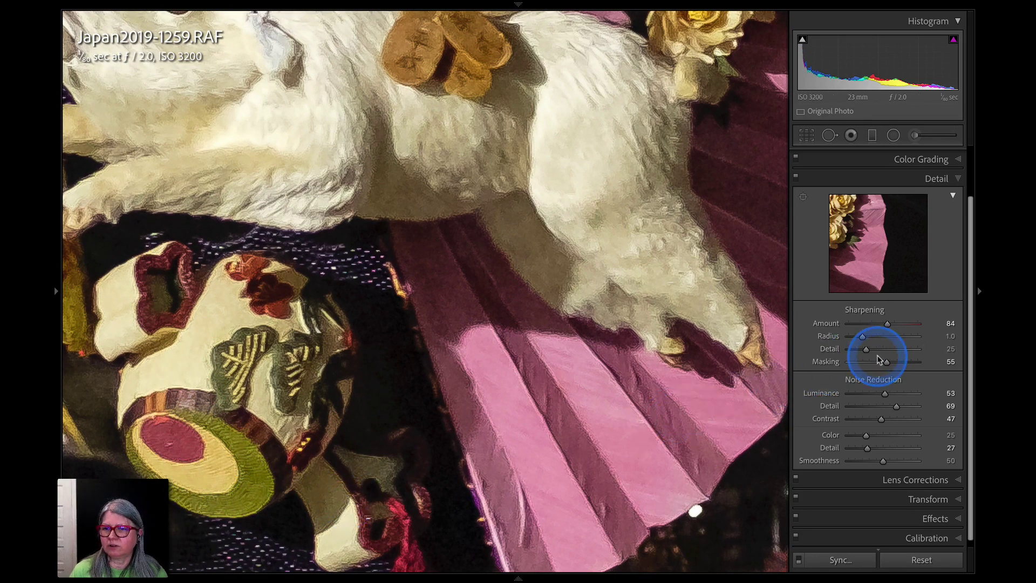
drag(878, 352, 905, 351)
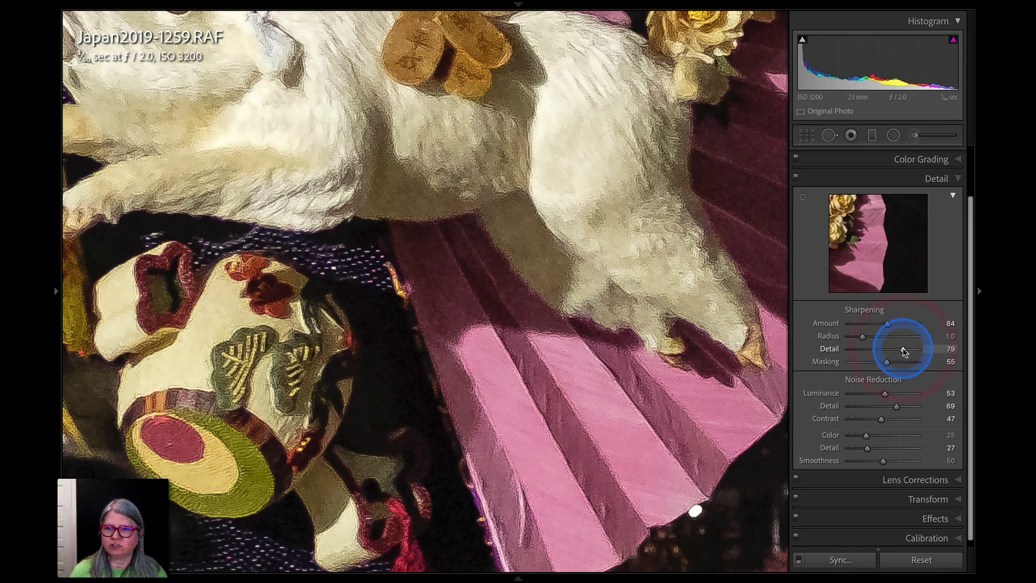
click(861, 349)
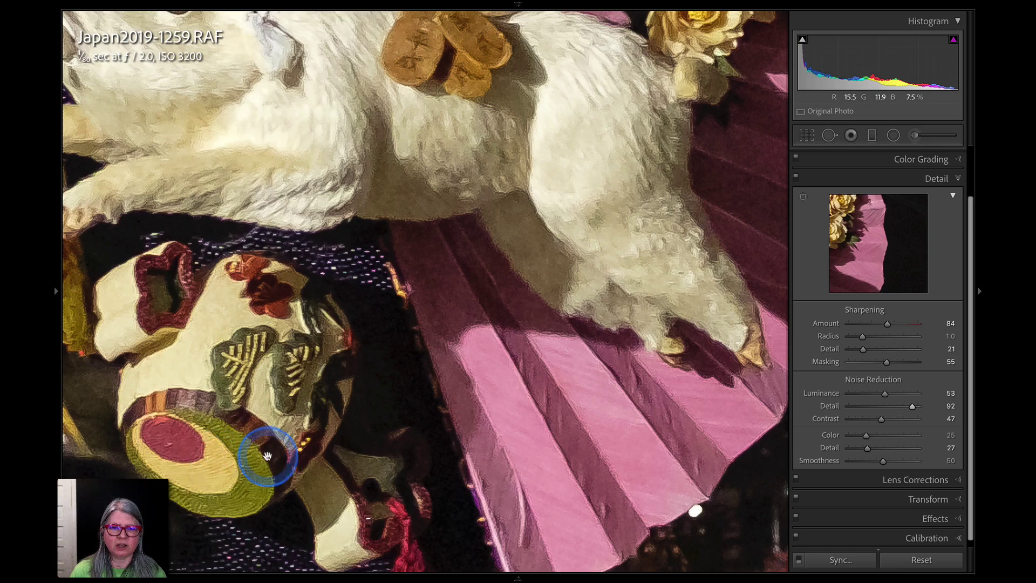
key(Right)
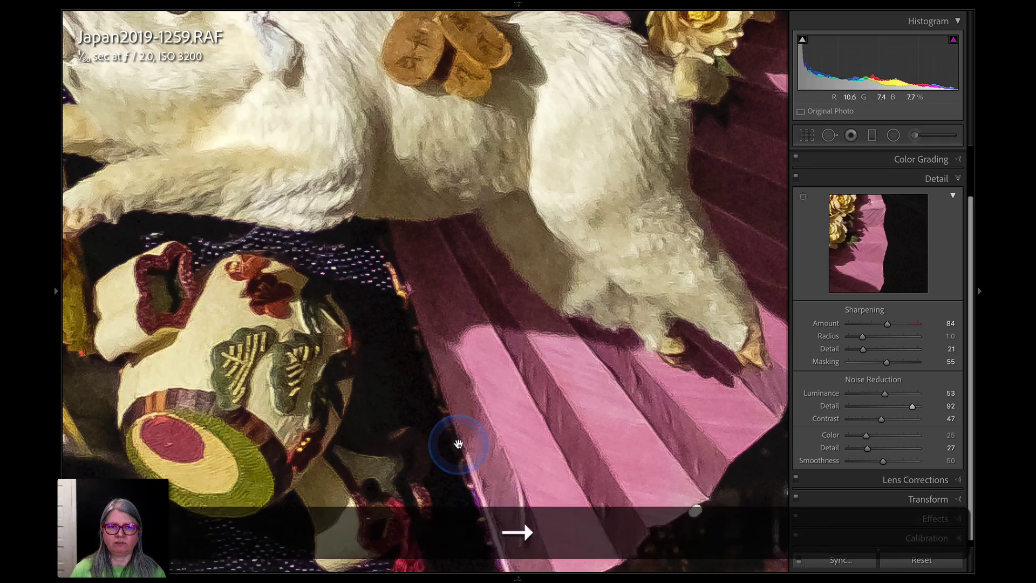
- Compare Japan2019-1259-Edit.tif with the original Japan2019-1259.RAF side by side, zoomed out to fit
drag(459, 443, 376, 359)
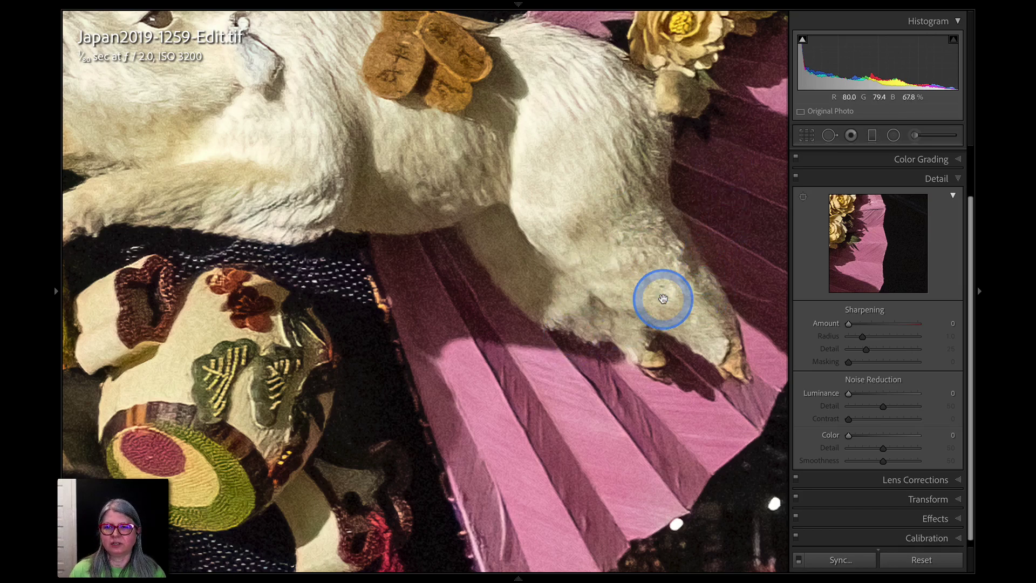
key(c)
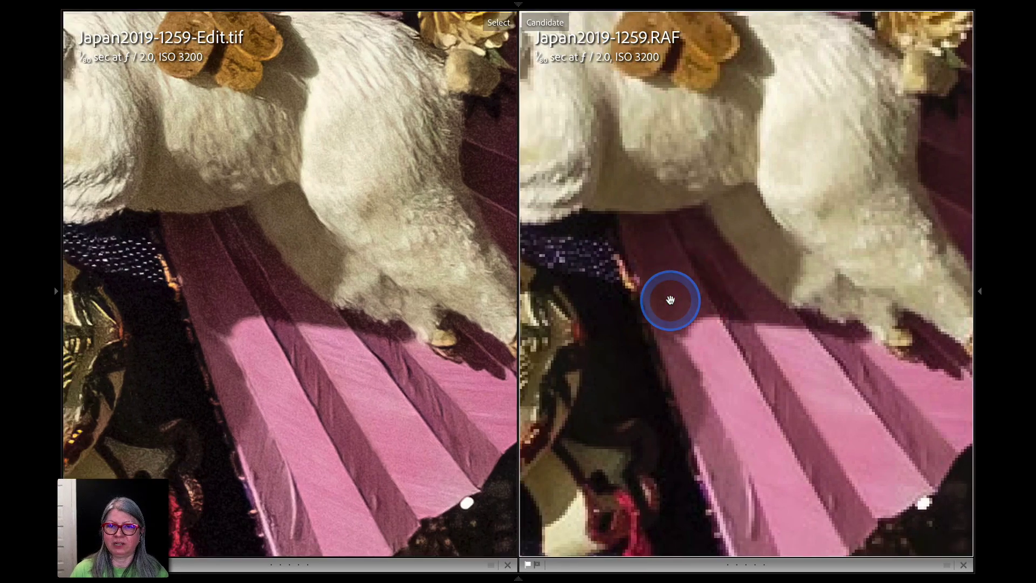
click(671, 300)
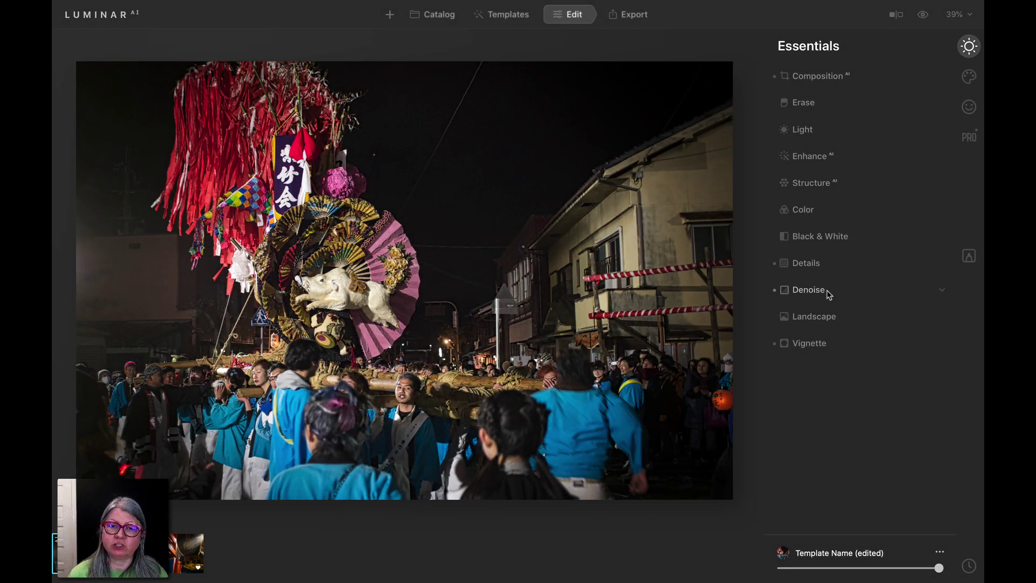
- Zoom the festival float photo to 100%, then 200%, centred on the boar
click(831, 294)
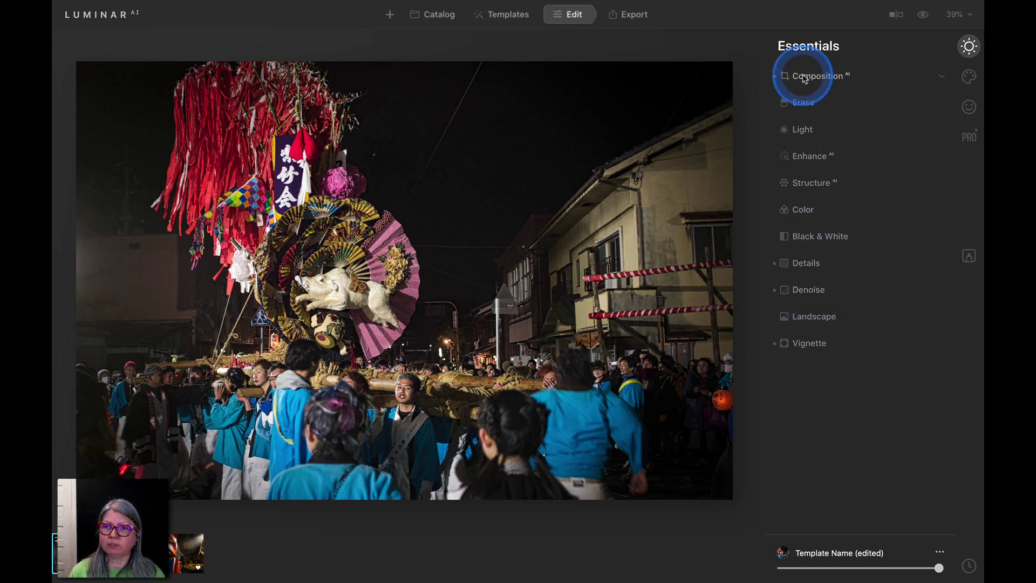
click(366, 290)
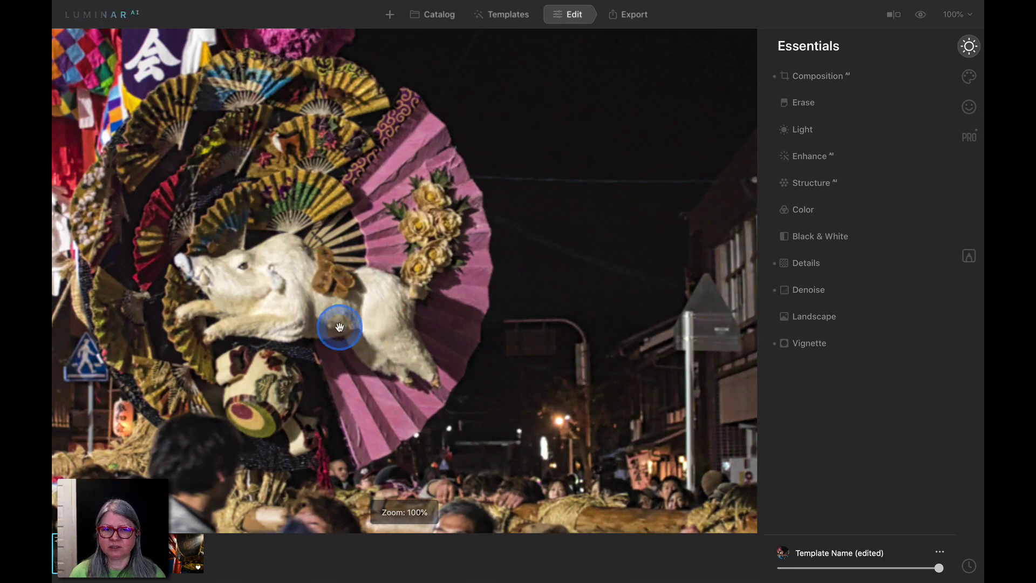
drag(338, 324, 456, 286)
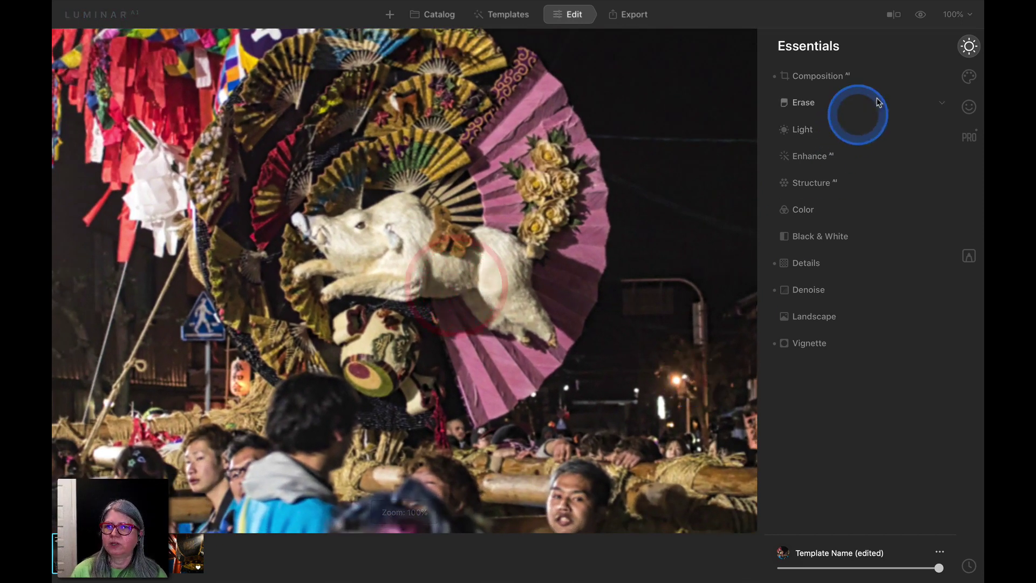
click(952, 14)
click(929, 87)
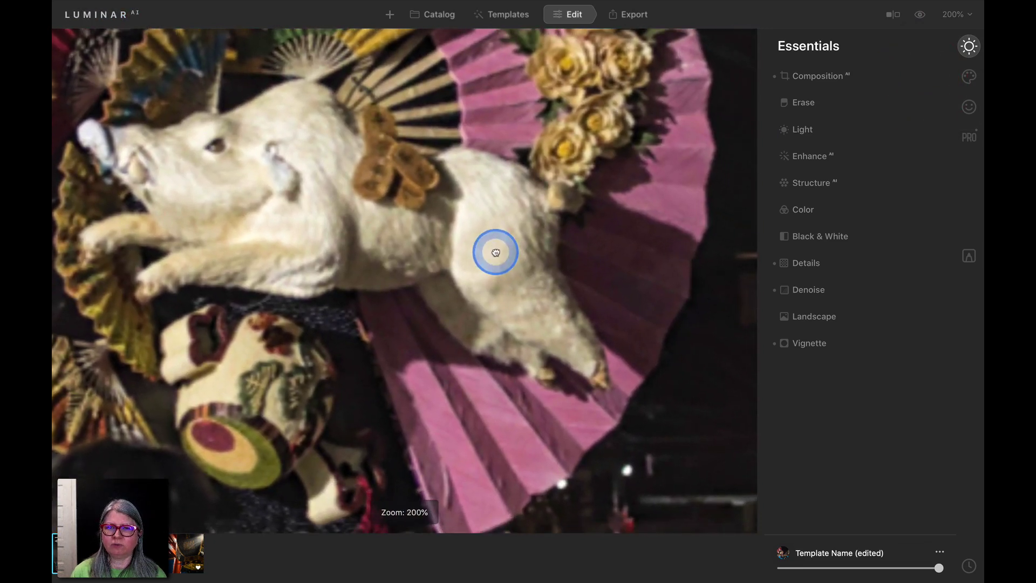
click(506, 266)
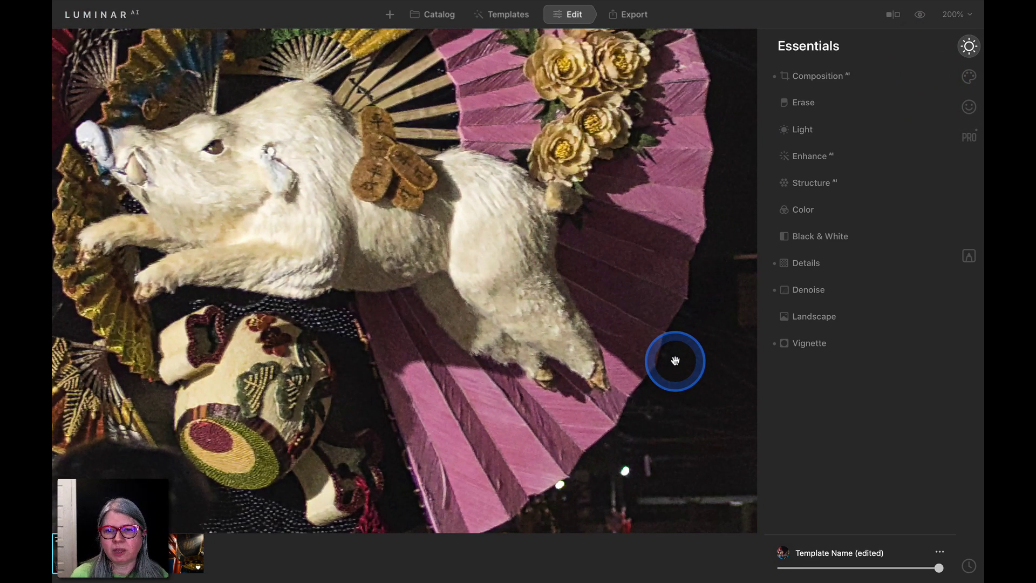
- Set Denoise Boost to 32 after briefly testing 100, keeping Luminosity 80 and Color 21
click(809, 290)
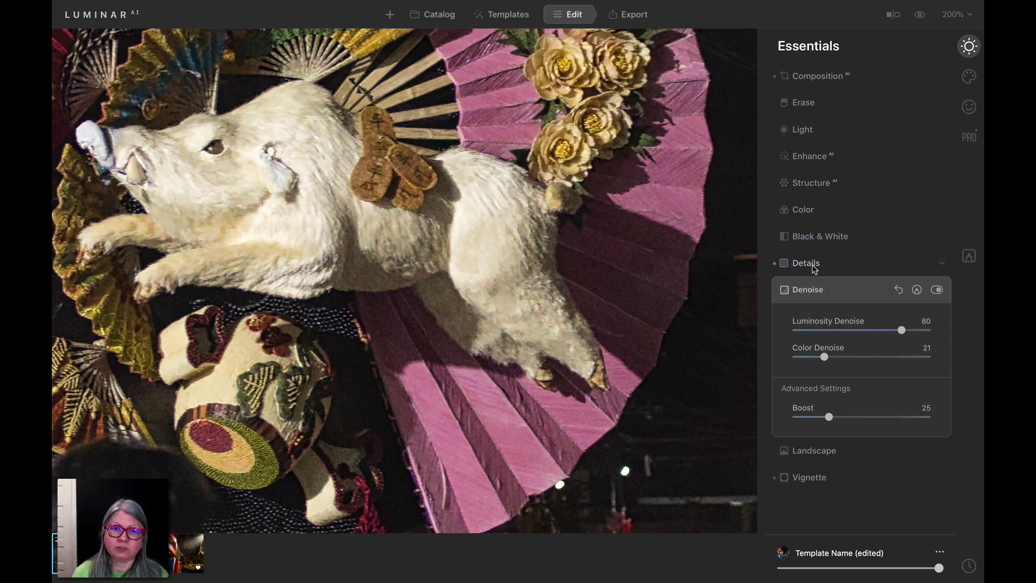
click(814, 267)
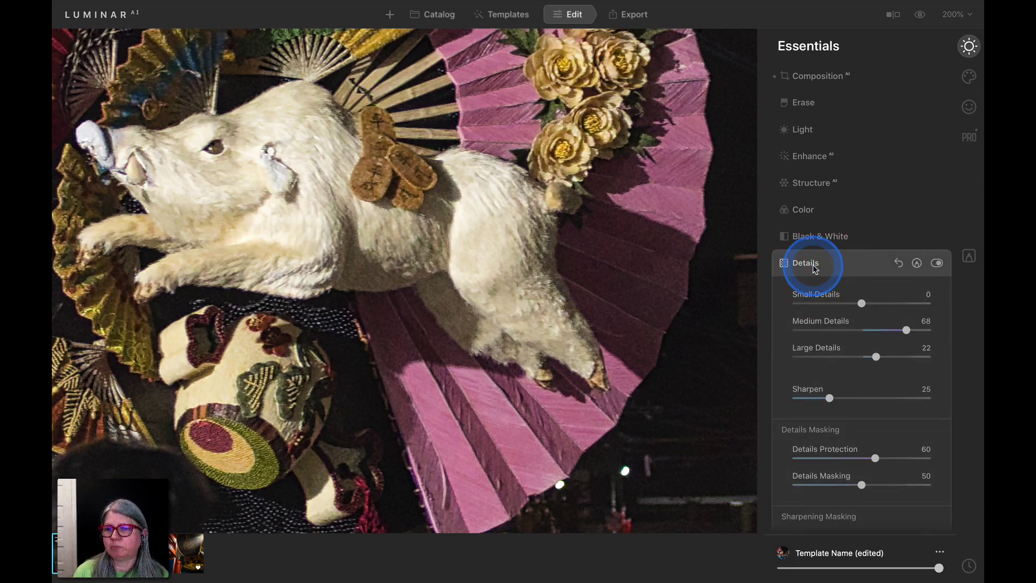
click(814, 267)
click(813, 290)
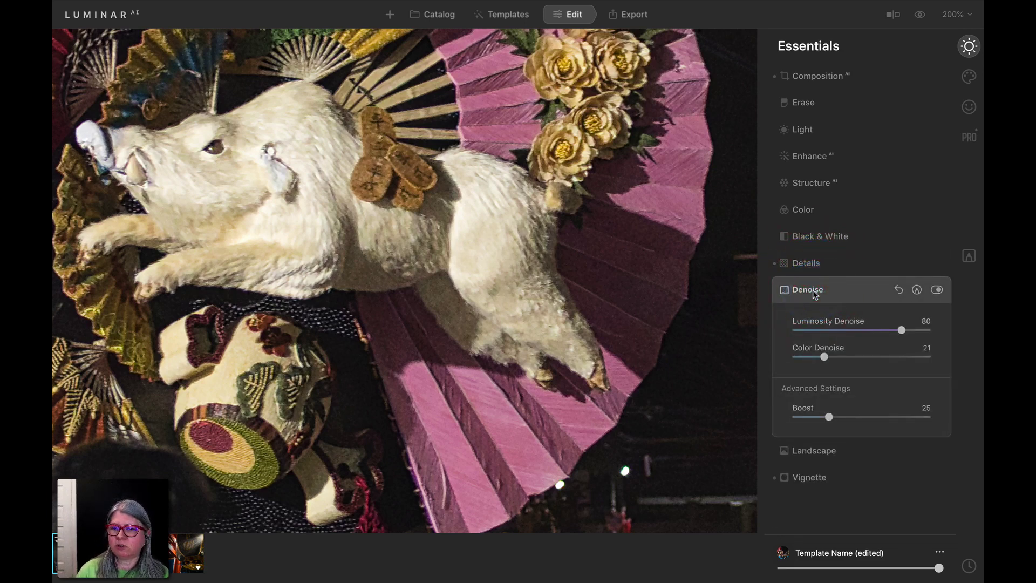
click(901, 330)
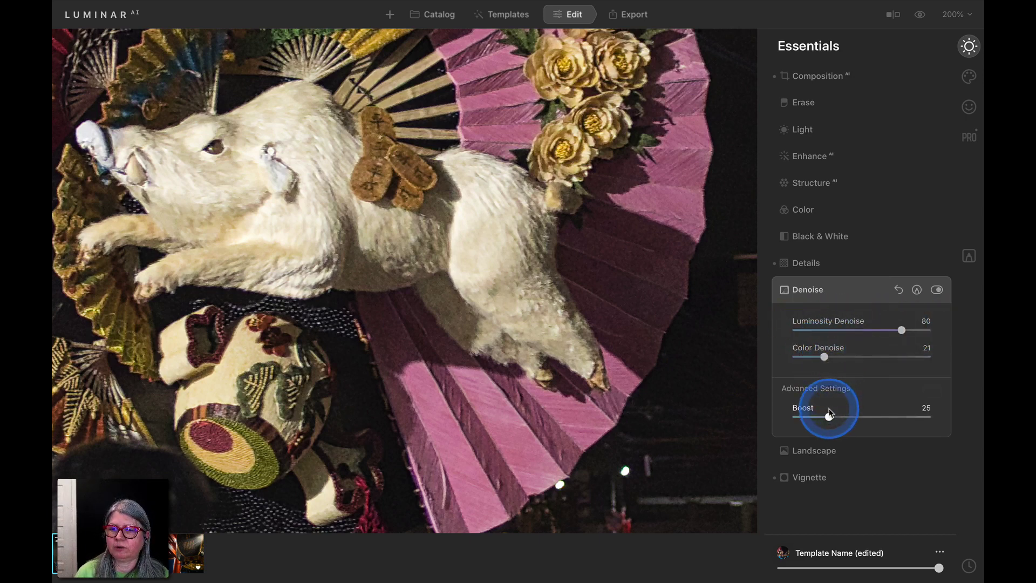
drag(829, 417, 926, 415)
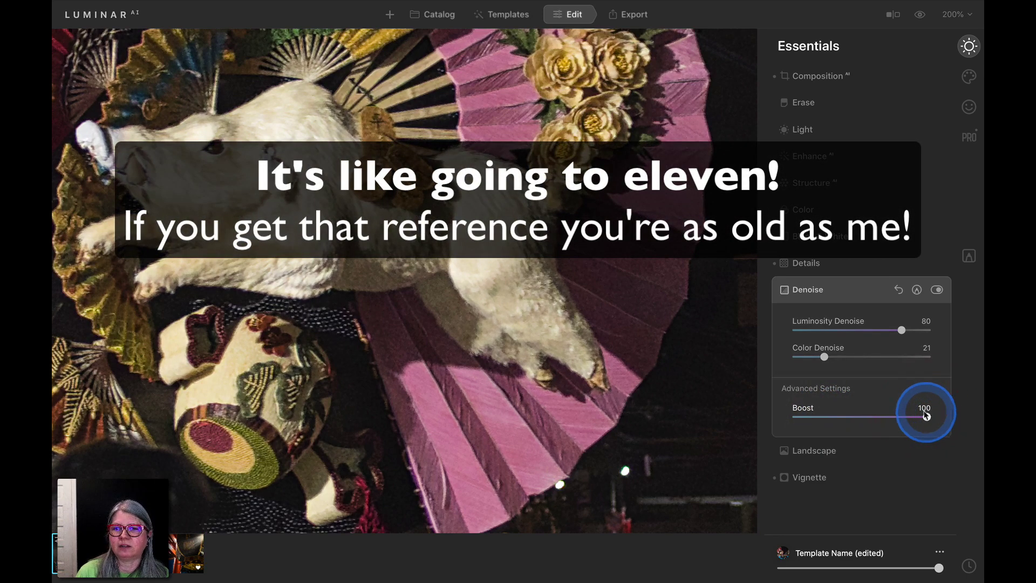
click(837, 417)
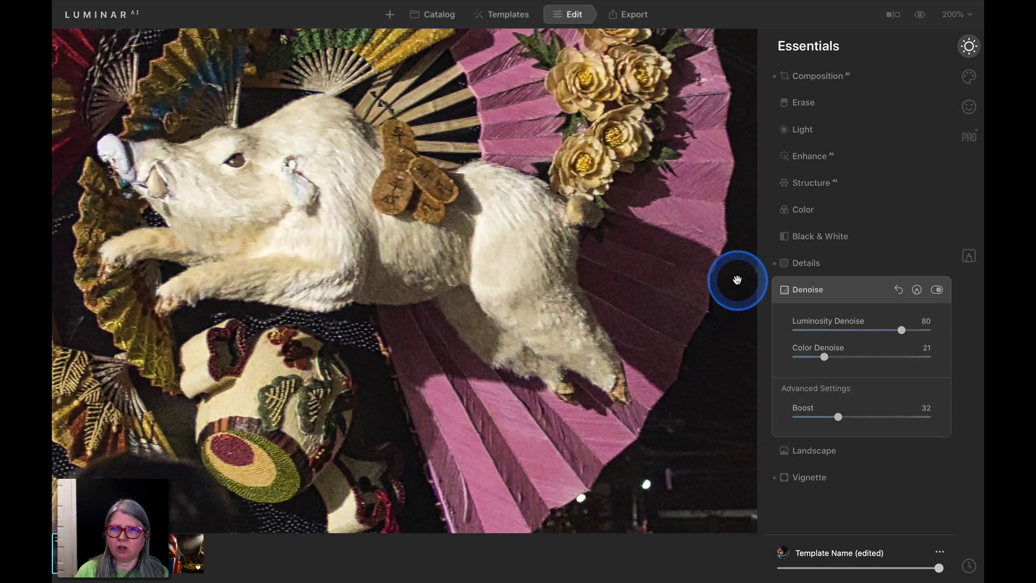
- Check the boar photo against its unedited original and switch to a split before/after view
click(920, 15)
click(920, 16)
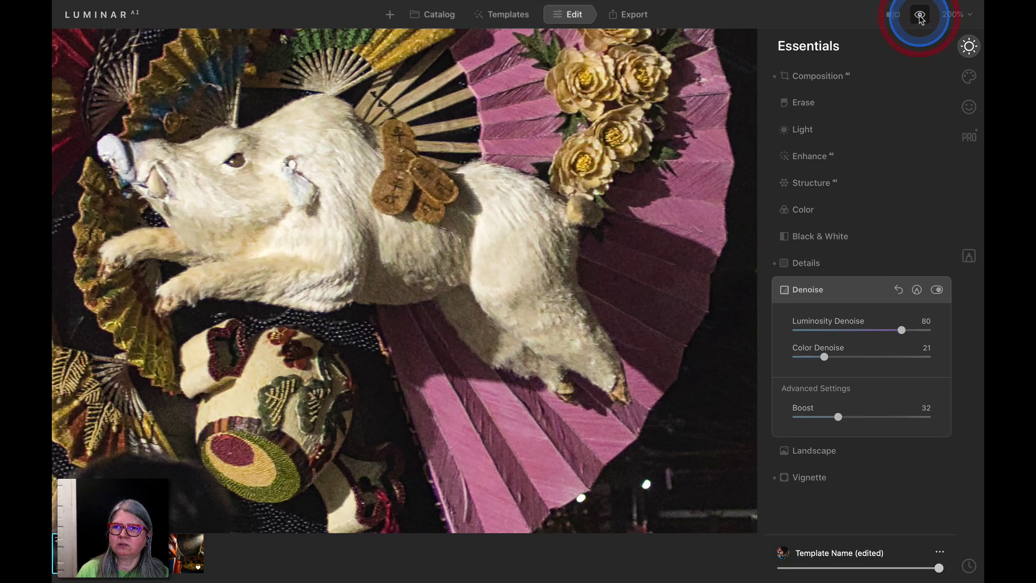
click(893, 15)
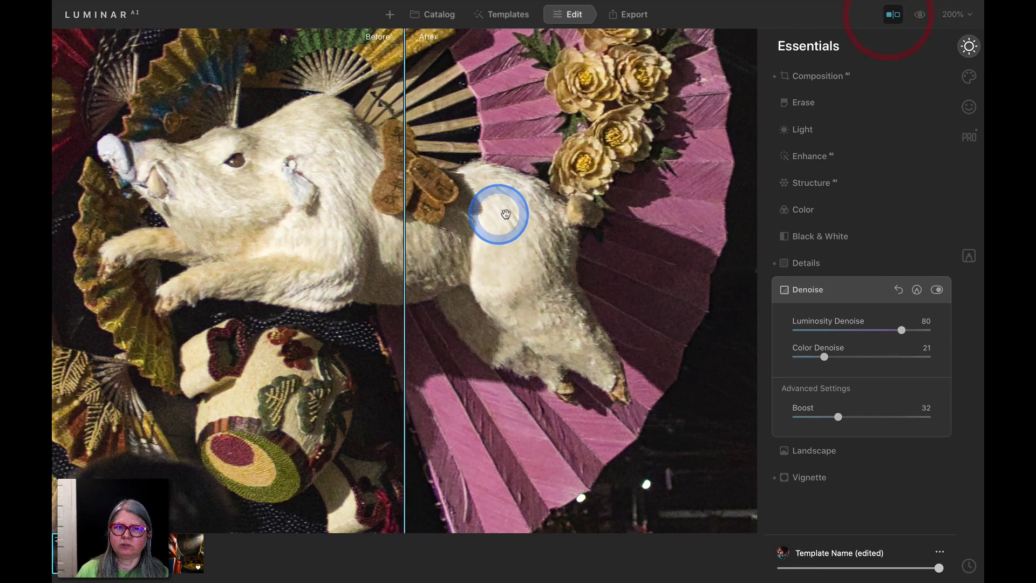
- Sweep the before/after divider across the boar, then turn the split comparison off
drag(404, 247, 723, 282)
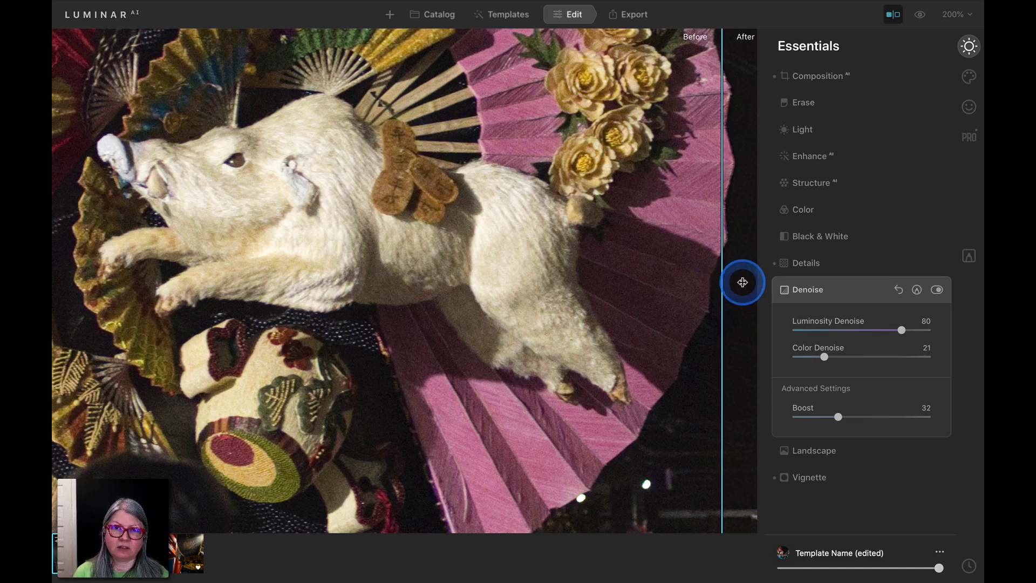
drag(742, 282, 743, 282)
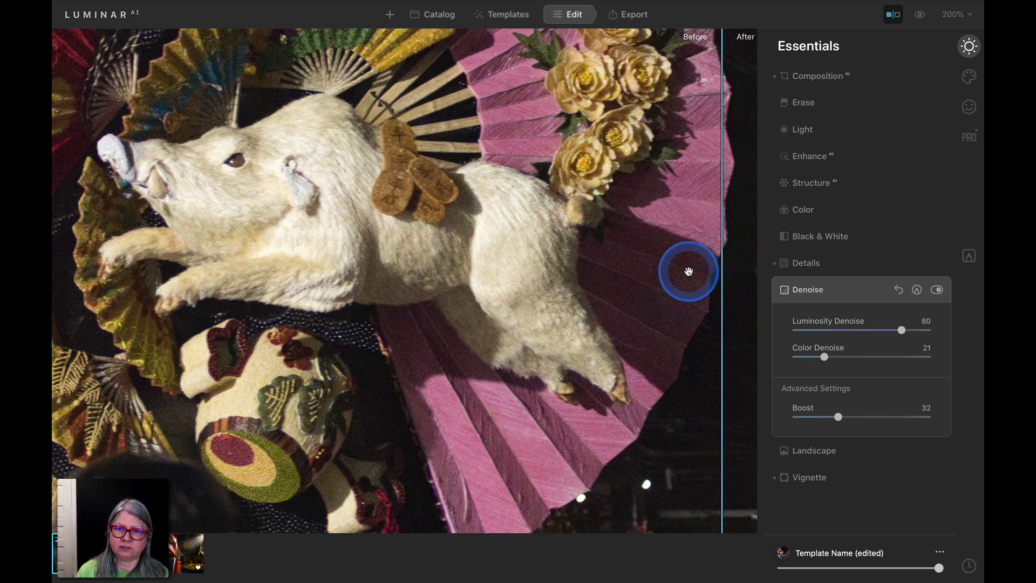
drag(722, 261, 684, 248)
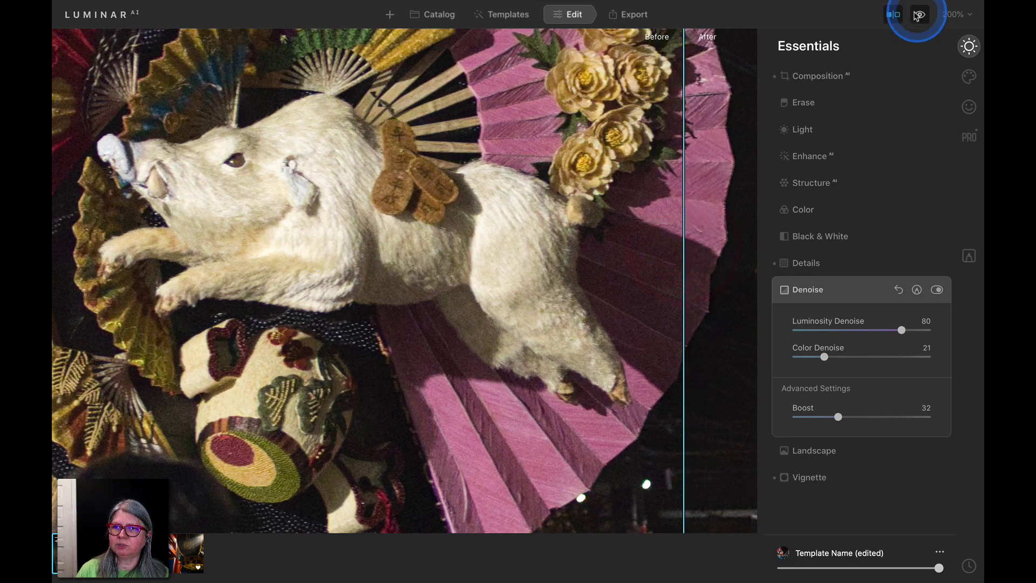
click(894, 14)
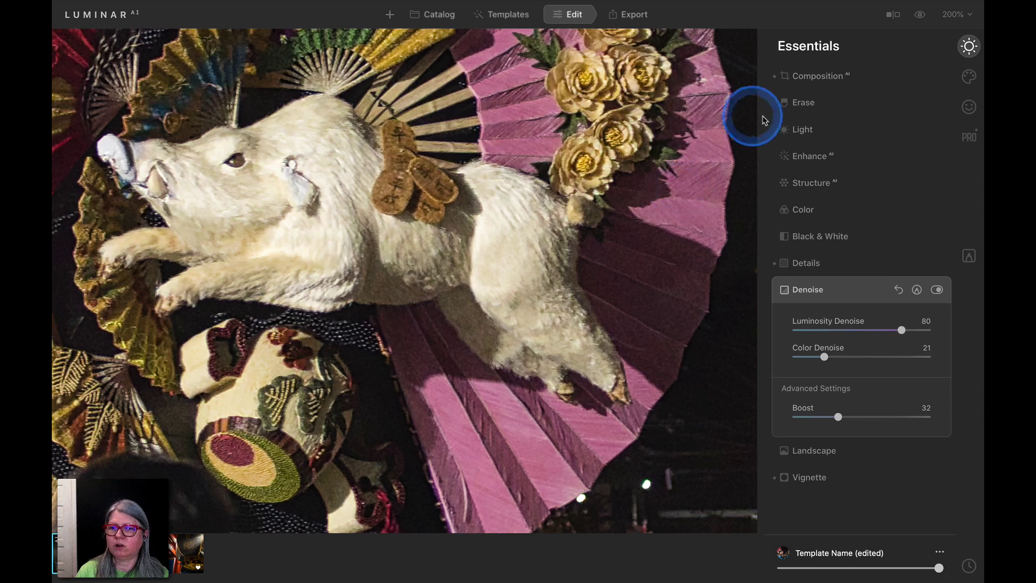
- Lower Medium Details in the Details section from 68 to 49
click(812, 264)
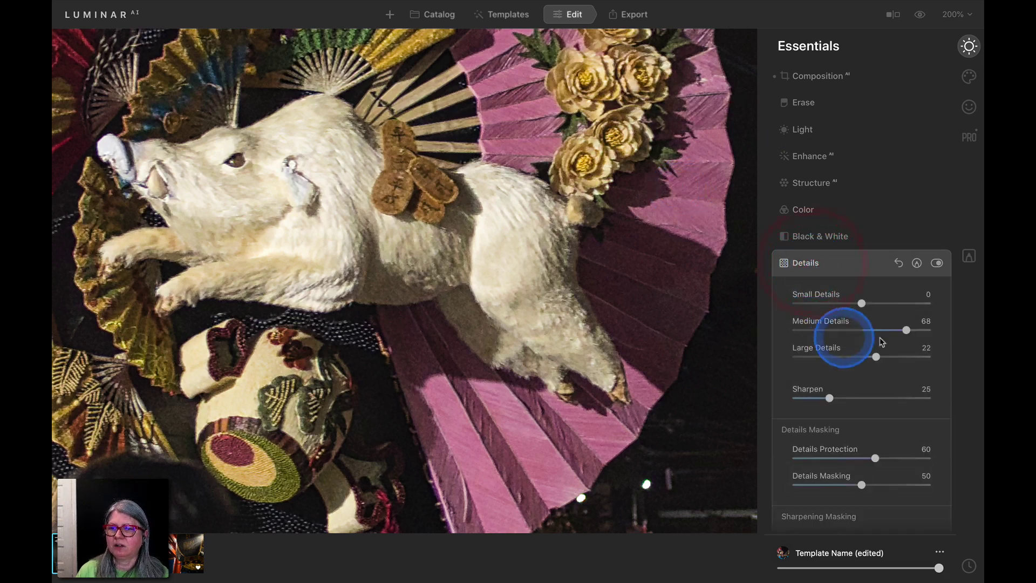
mouse_move(907, 330)
mouse_down()
mouse_move(877, 335)
mouse_move(896, 331)
mouse_up()
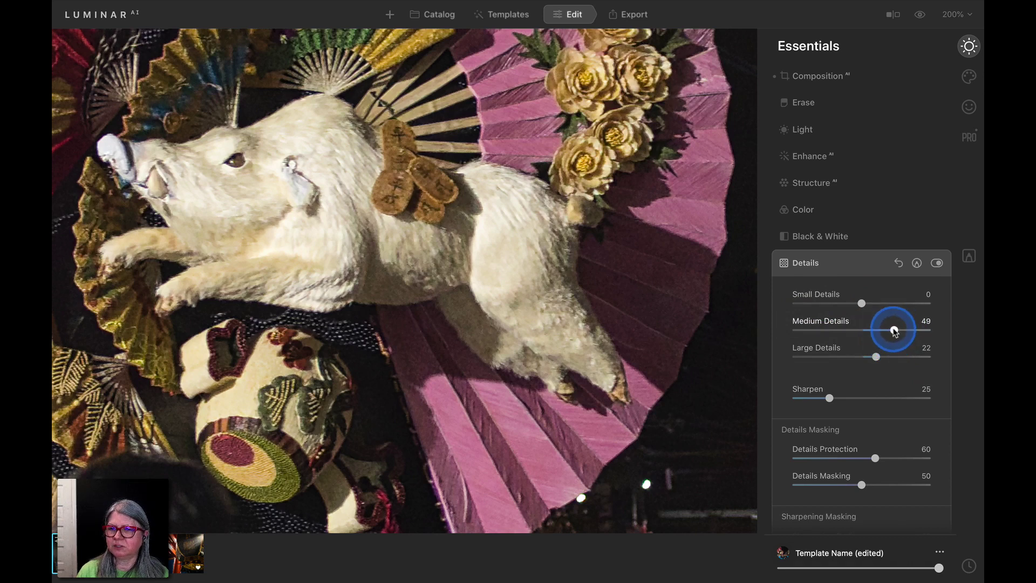
click(874, 357)
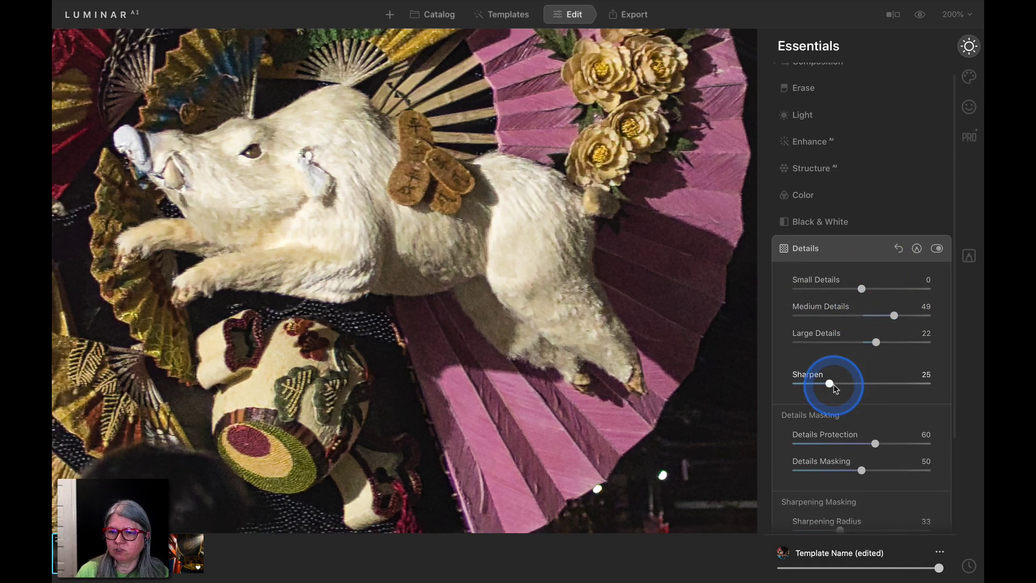
scroll(836, 383, down, 3)
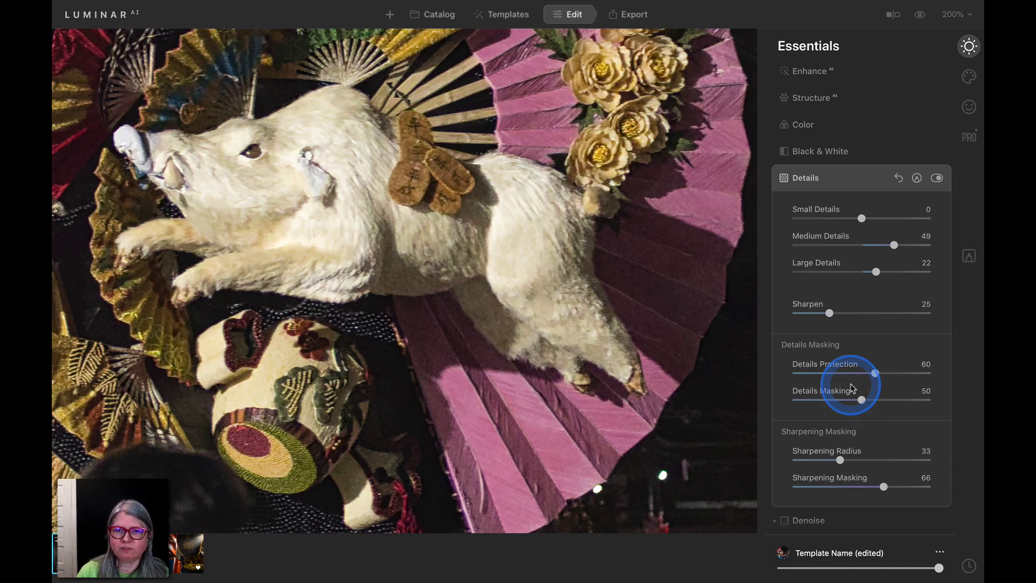
- Compare the sharpening by viewing the original and toggling Details off and on, then collapse Details
key(backslash)
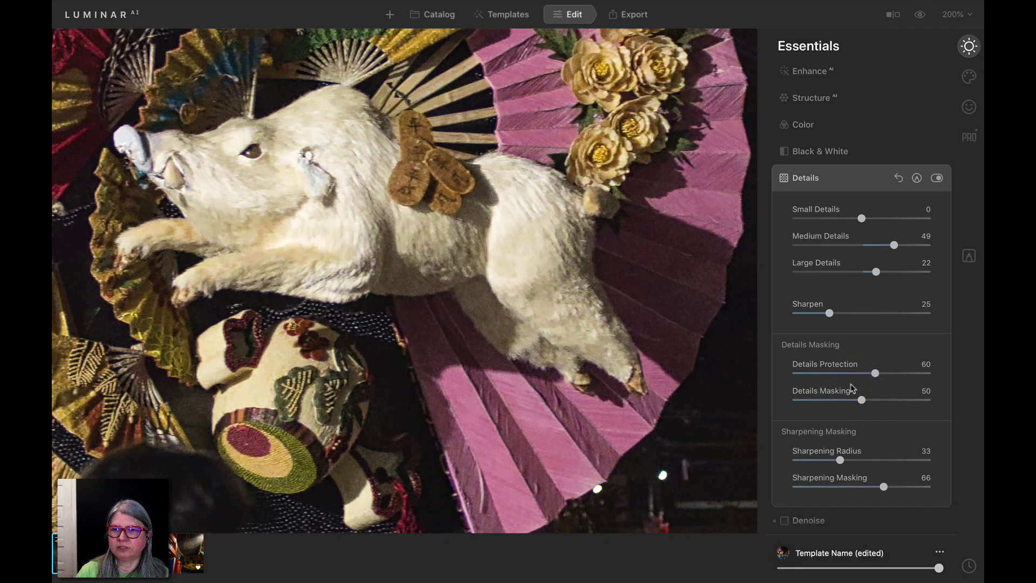
click(937, 178)
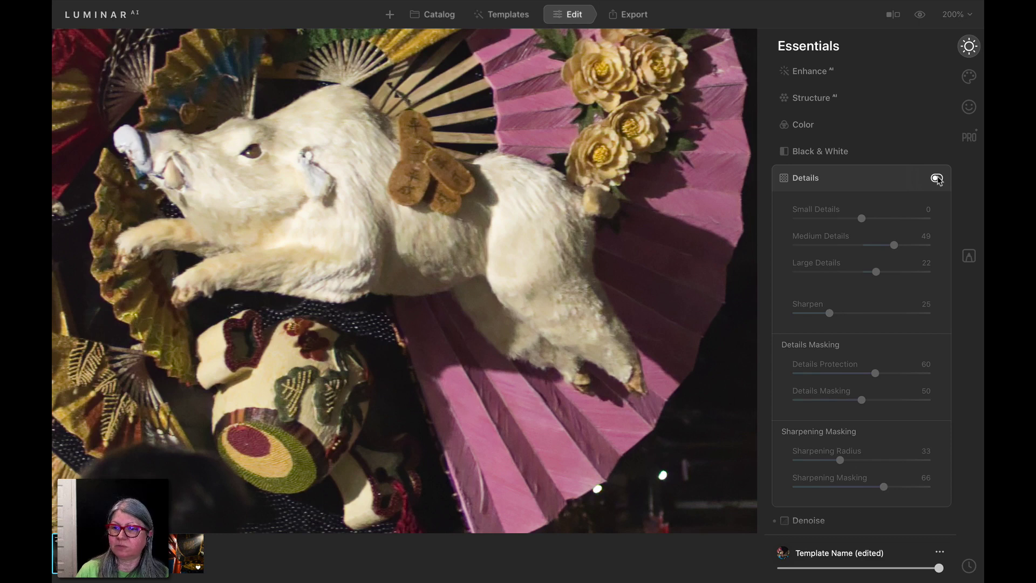
click(937, 178)
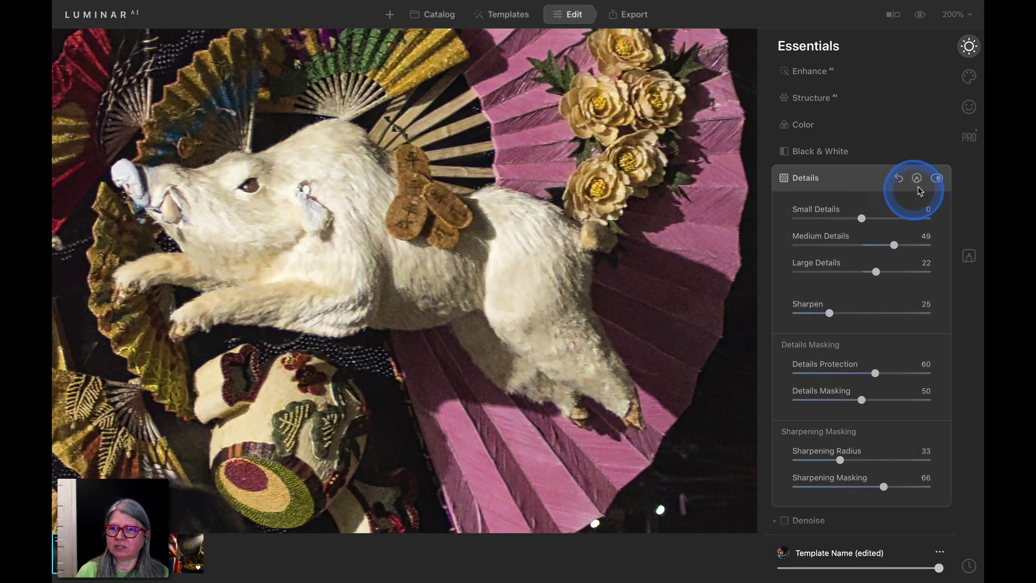
scroll(858, 223, down, 1)
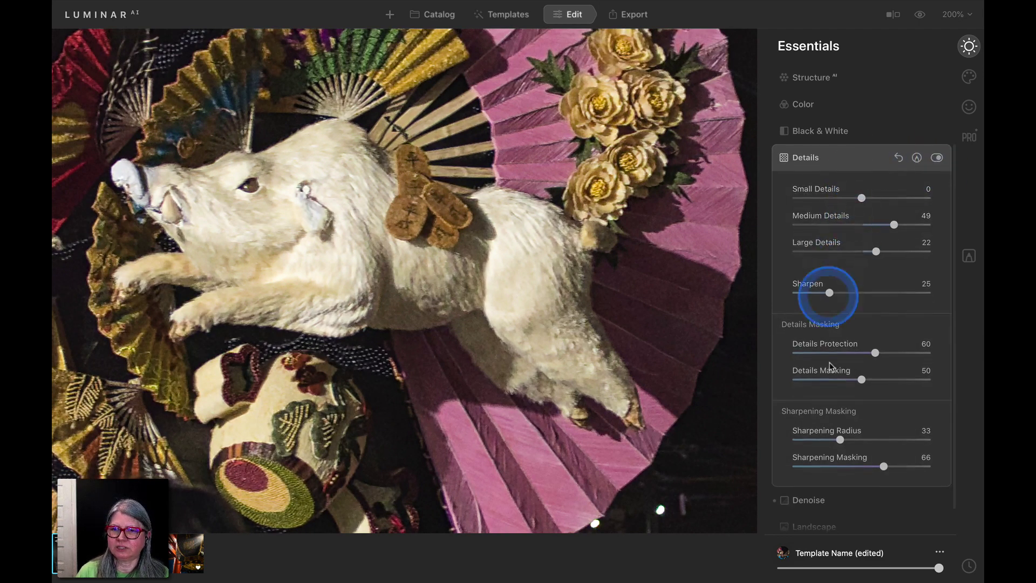
click(831, 159)
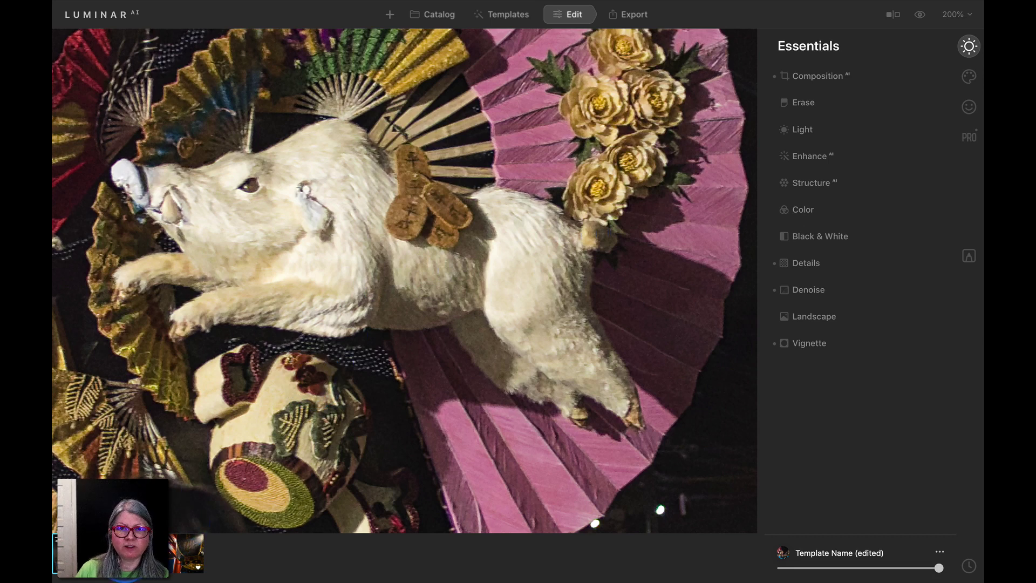
- Go to the paper lanterns photo and zoom to 100% on the lanterns
key(Right)
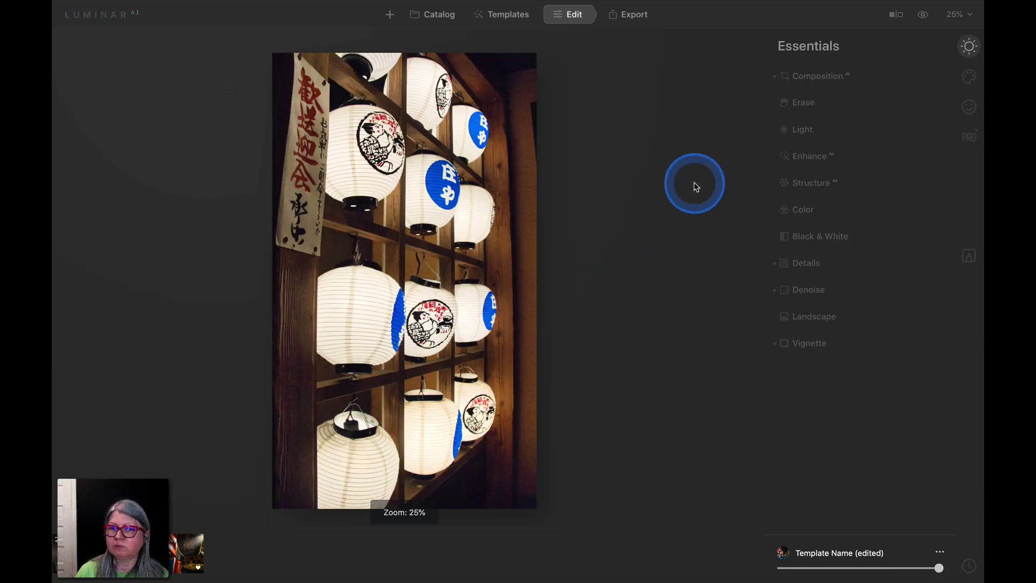
click(497, 279)
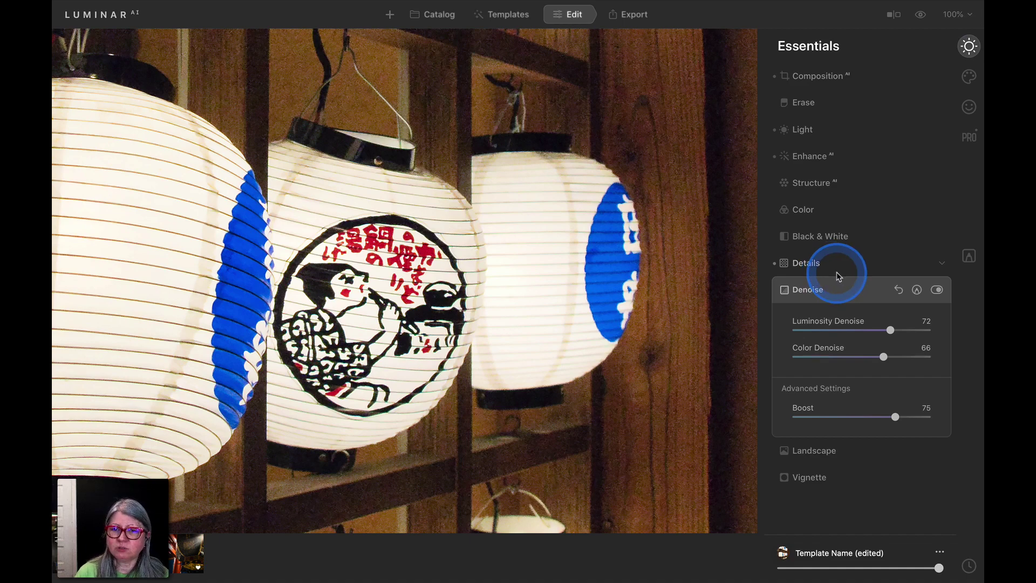
- Toggle between the denoised lantern photo and the original twice at 100%
key(backslash)
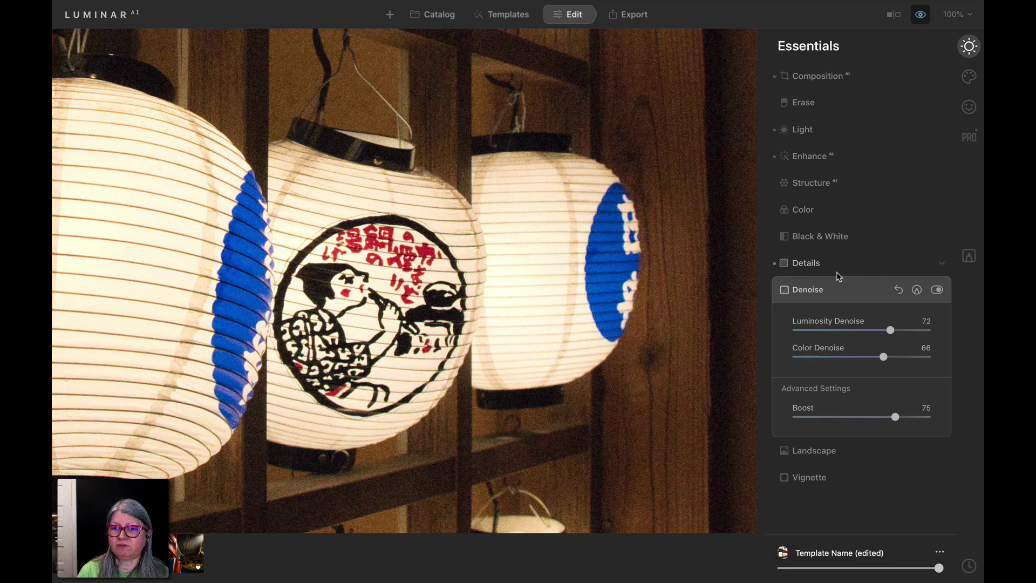
key(backslash)
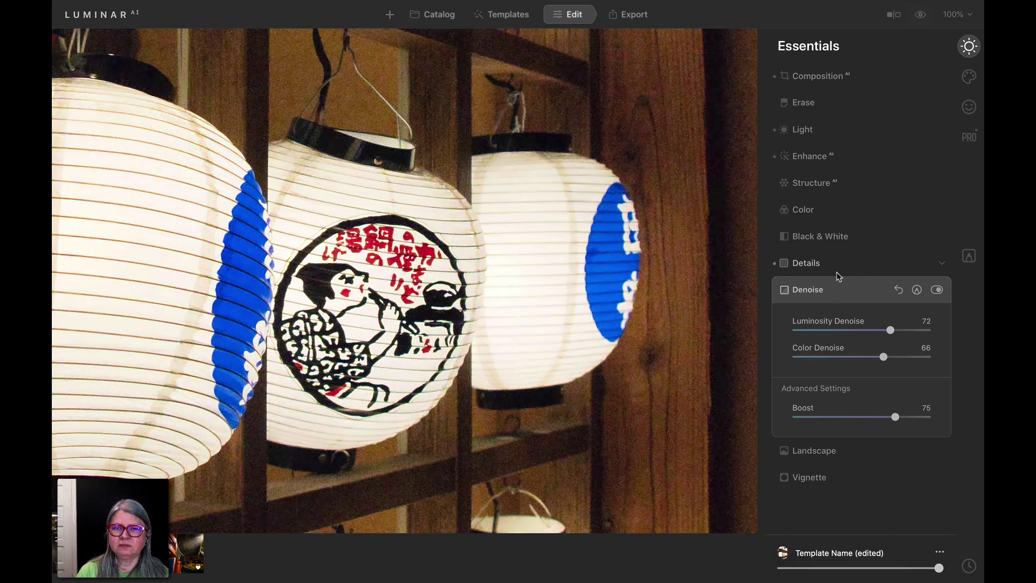
key(backslash)
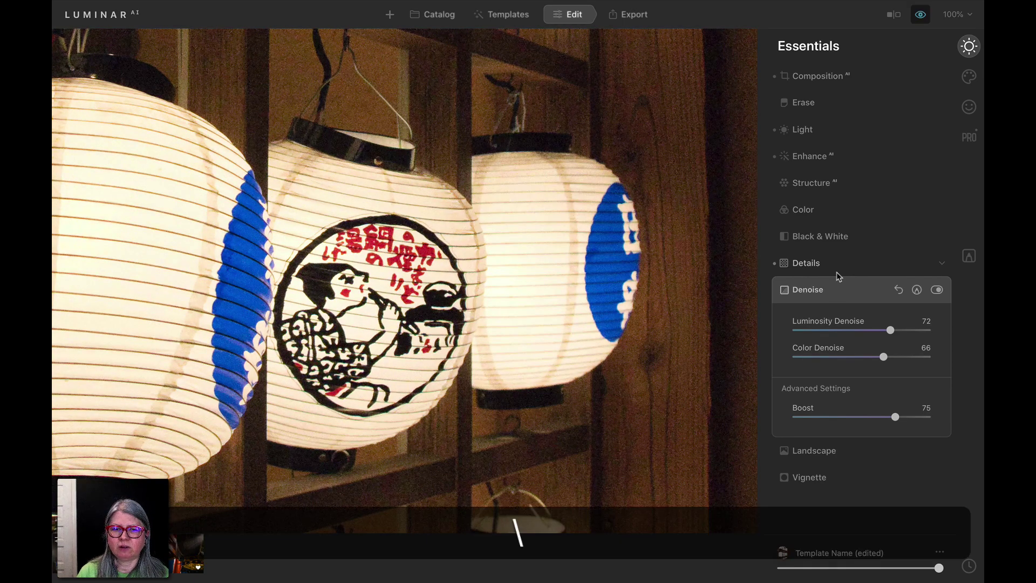
key(backslash)
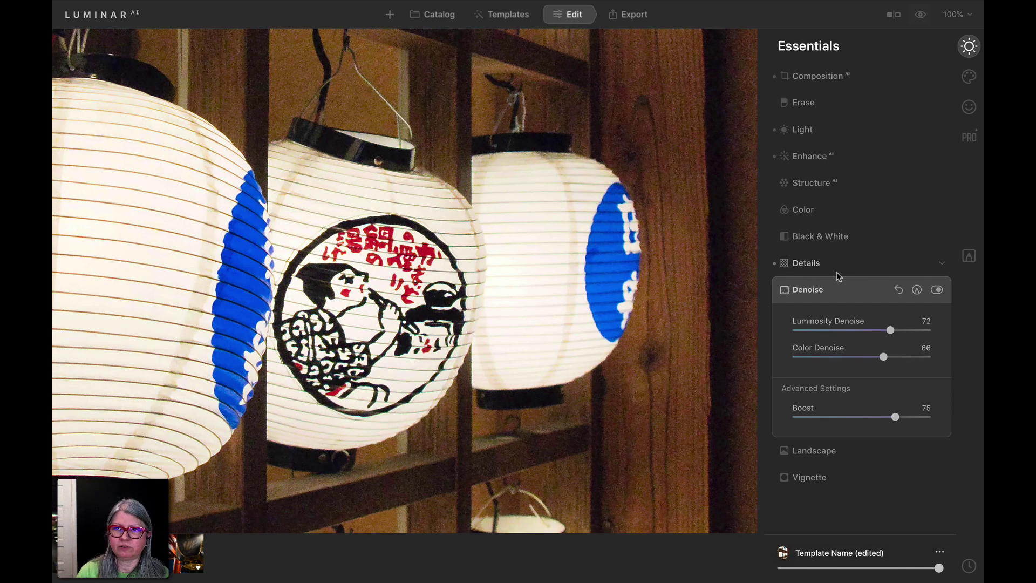
- Zoom the lanterns to 200% and toggle between the noisy original and denoised result
key(super+equal)
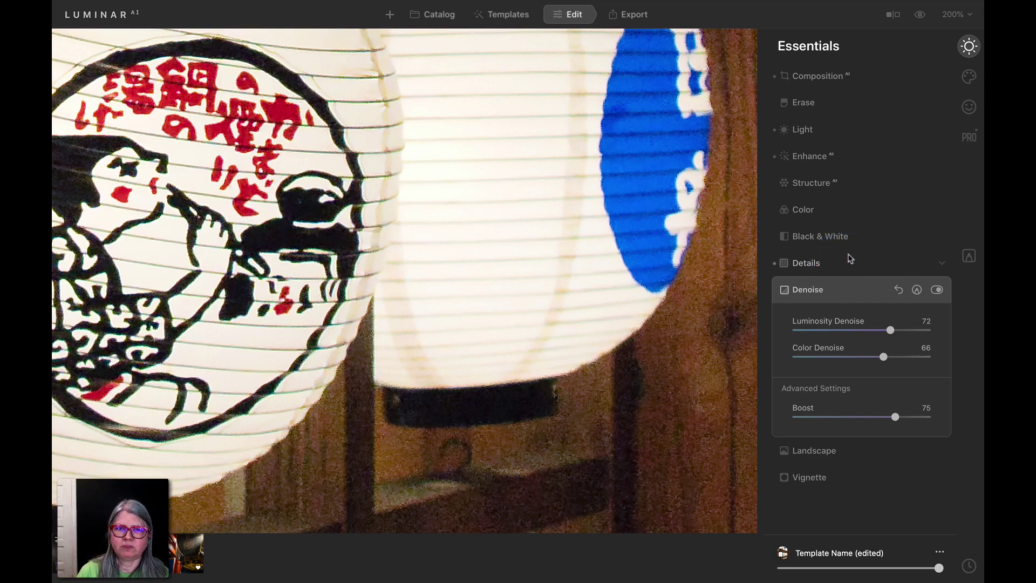
key(backslash)
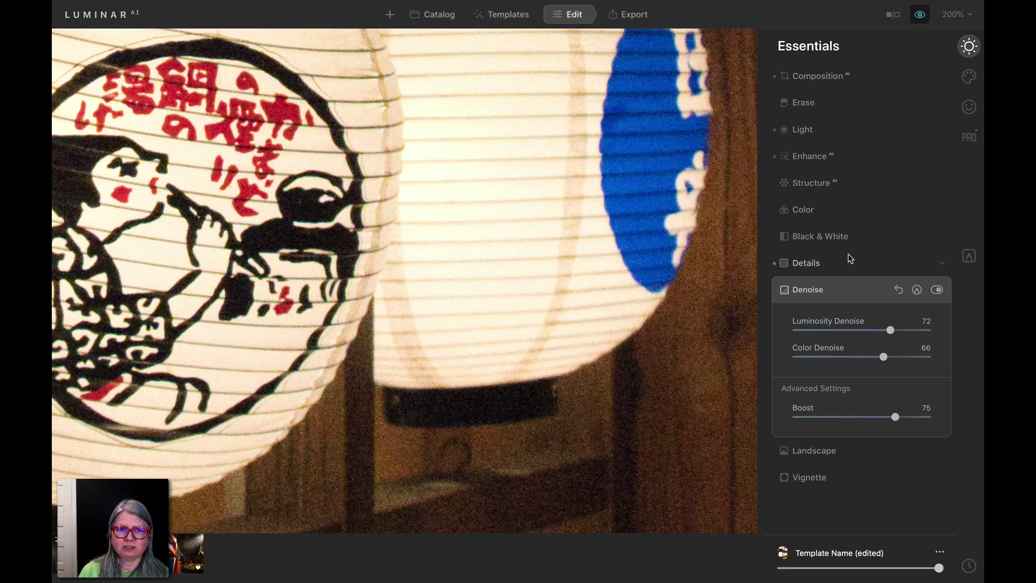
key(backslash)
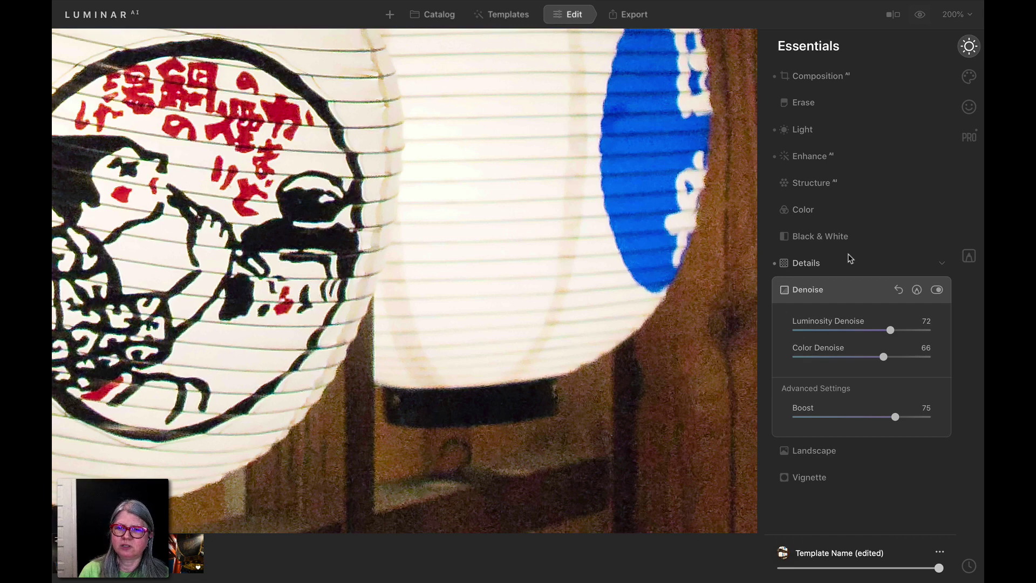
key(backslash)
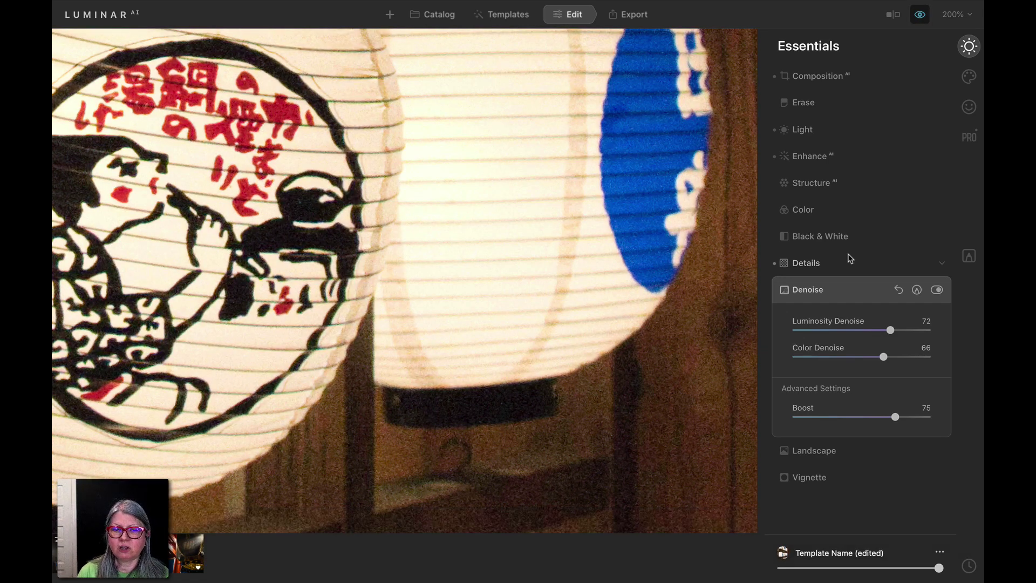
key(backslash)
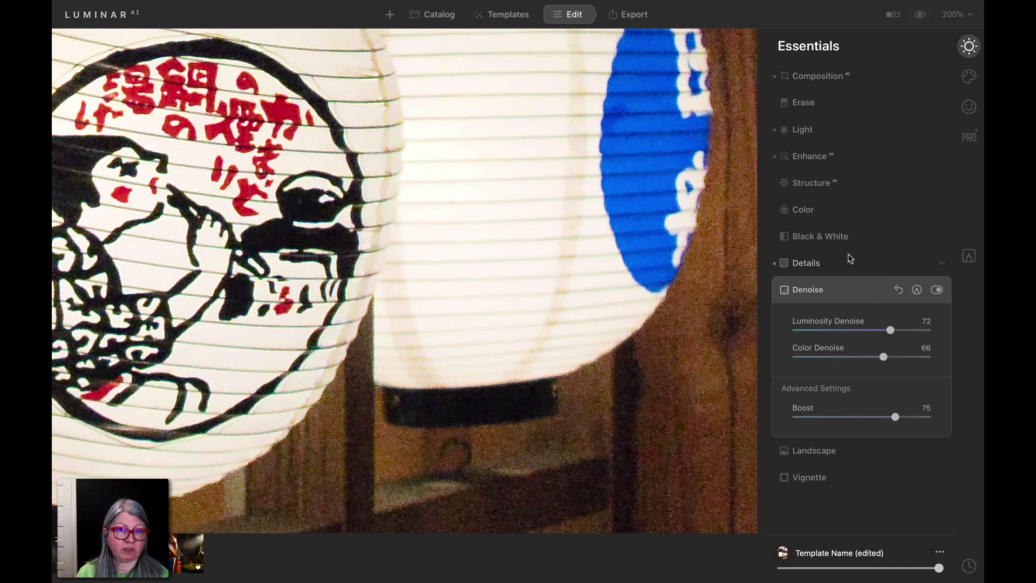